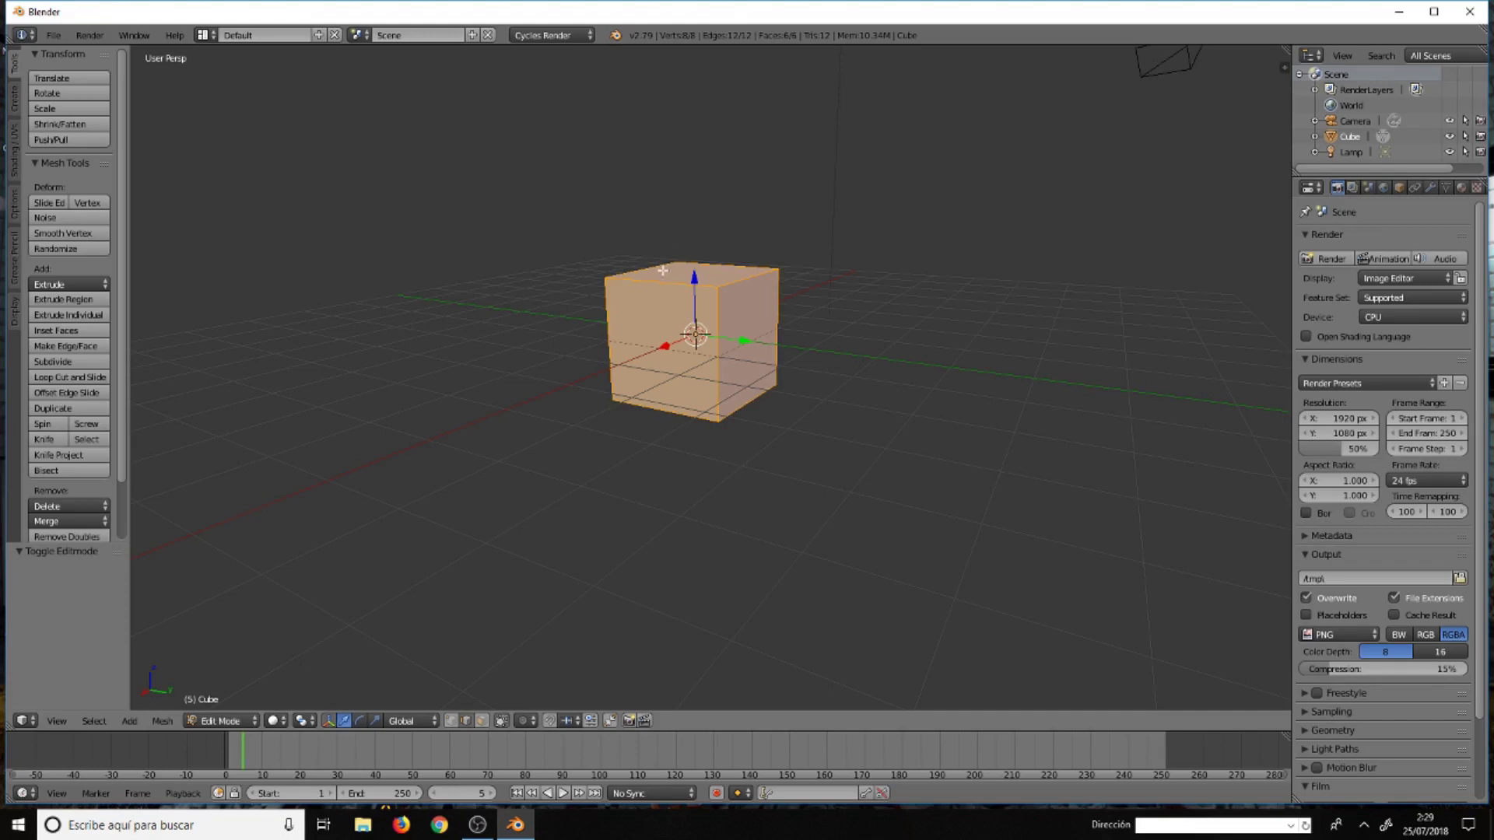
Orbit and zoom the view to inspect the cube from several sides
mouse_move(663, 270)
middle_mouse_down()
mouse_move(718, 457)
mouse_move(562, 256)
mouse_move(380, 290)
middle_mouse_up()
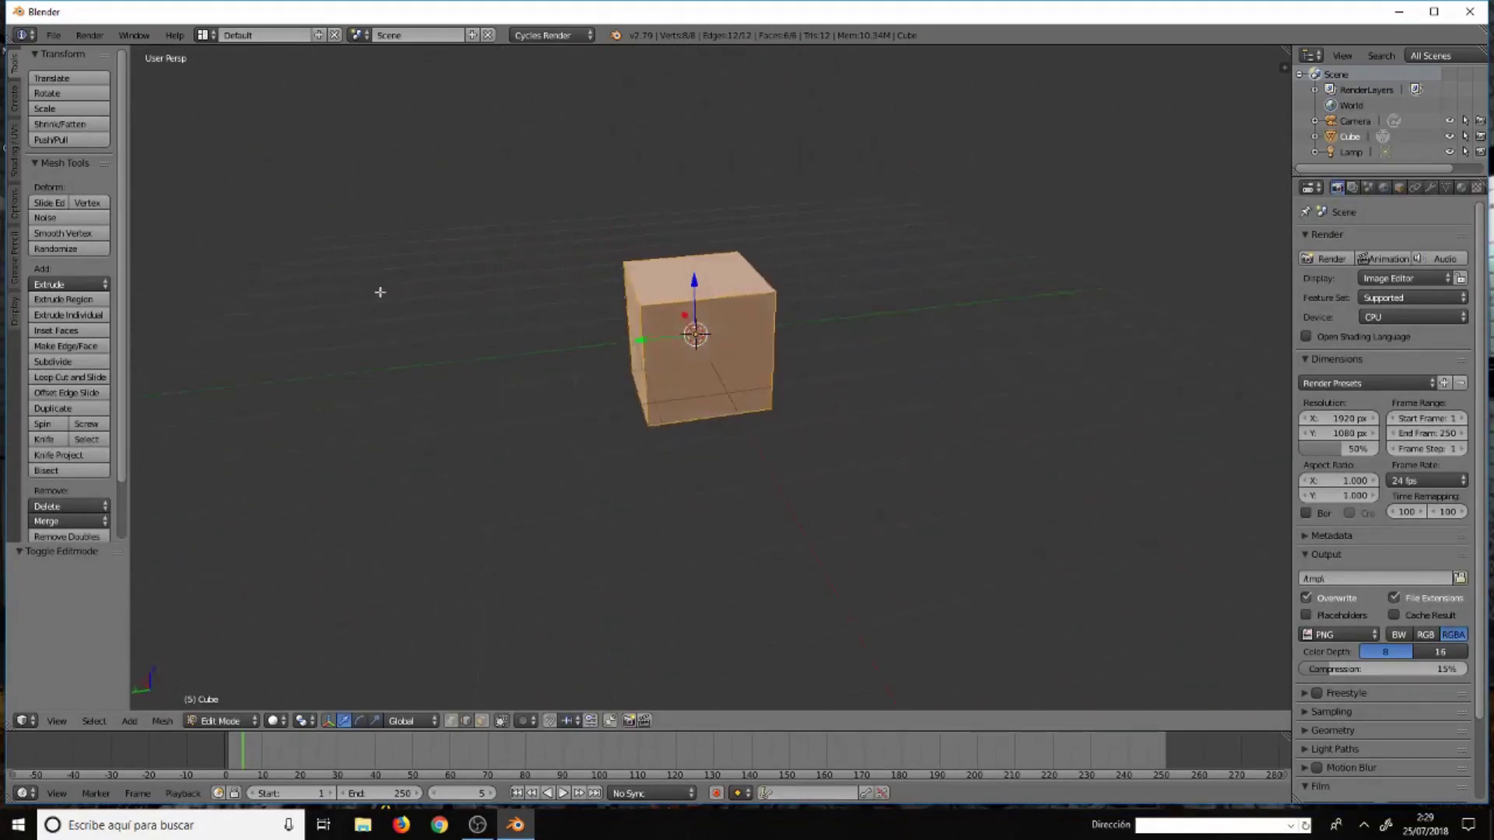
scroll(768, 422, "up", 2)
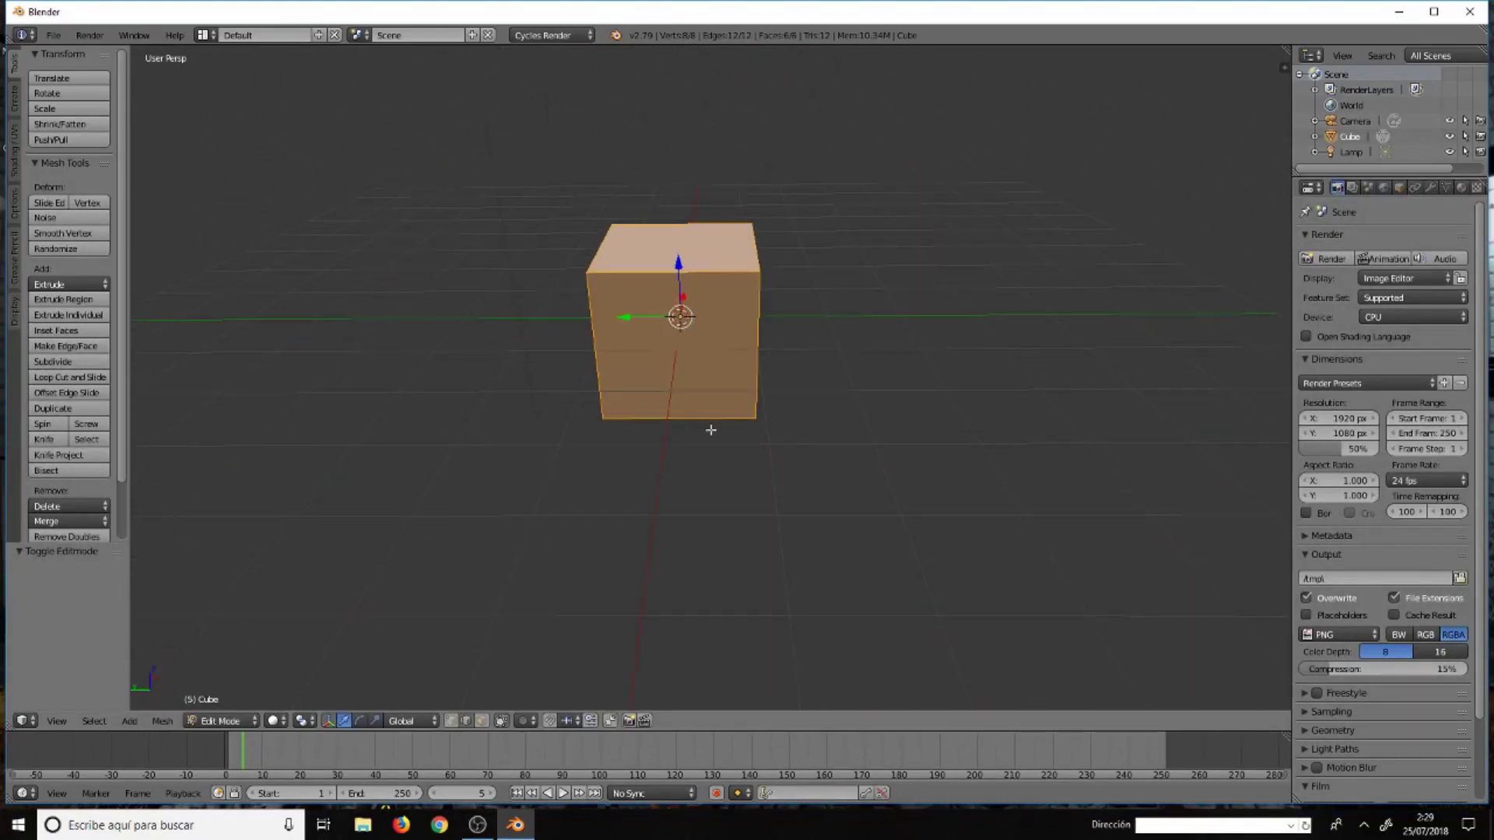
scroll(743, 421, "down", 3)
mouse_move(740, 433)
middle_mouse_down()
mouse_move(483, 417)
mouse_move(501, 420)
middle_mouse_up()
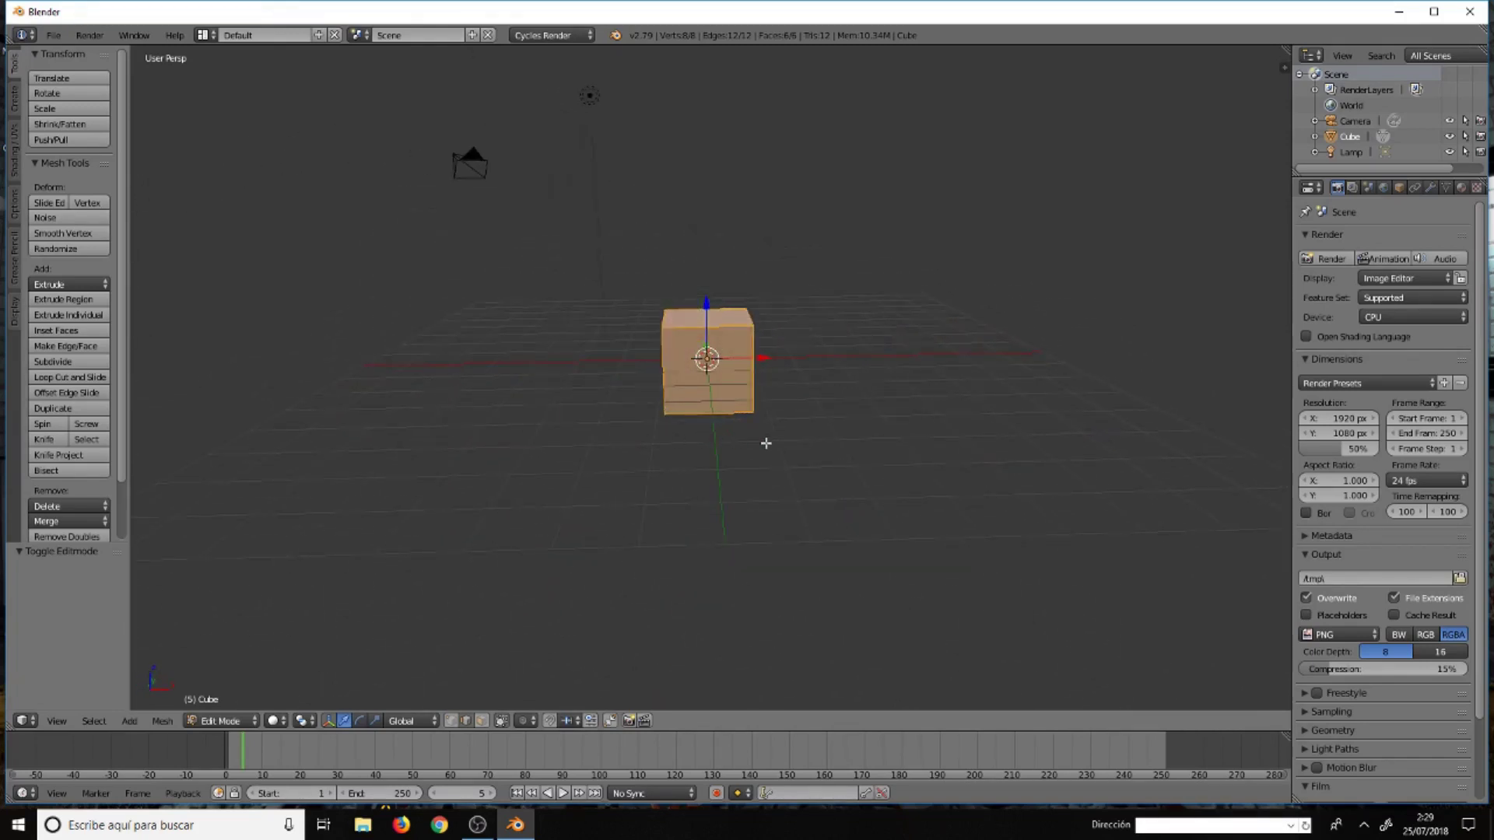
mouse_move(766, 443)
middle_mouse_down()
mouse_move(497, 477)
mouse_move(436, 469)
mouse_move(441, 454)
middle_mouse_up()
scroll(675, 397, "up", 3)
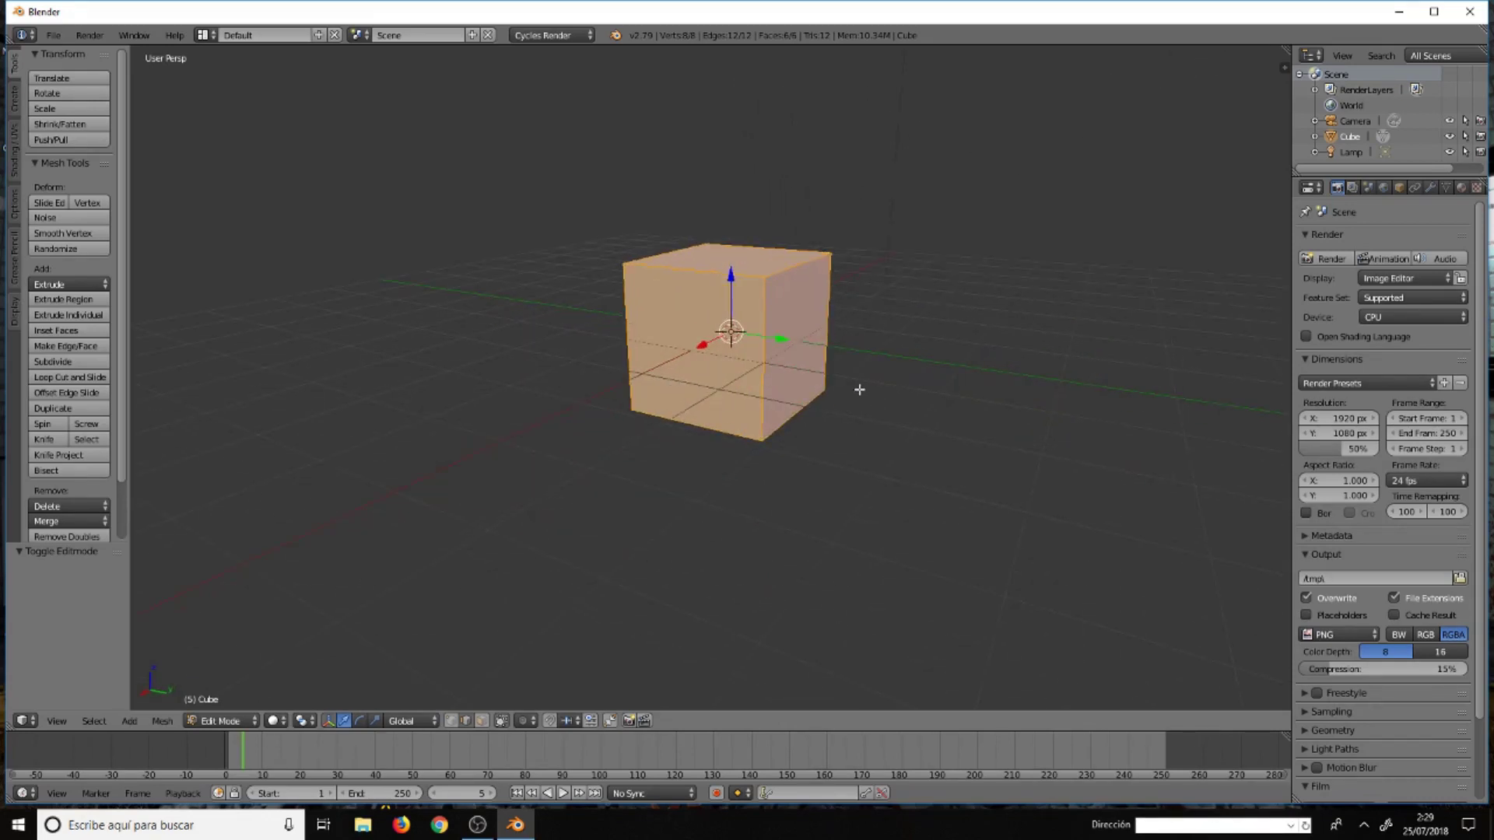
mouse_move(859, 389)
middle_mouse_down()
mouse_move(577, 387)
mouse_move(486, 404)
middle_mouse_up()
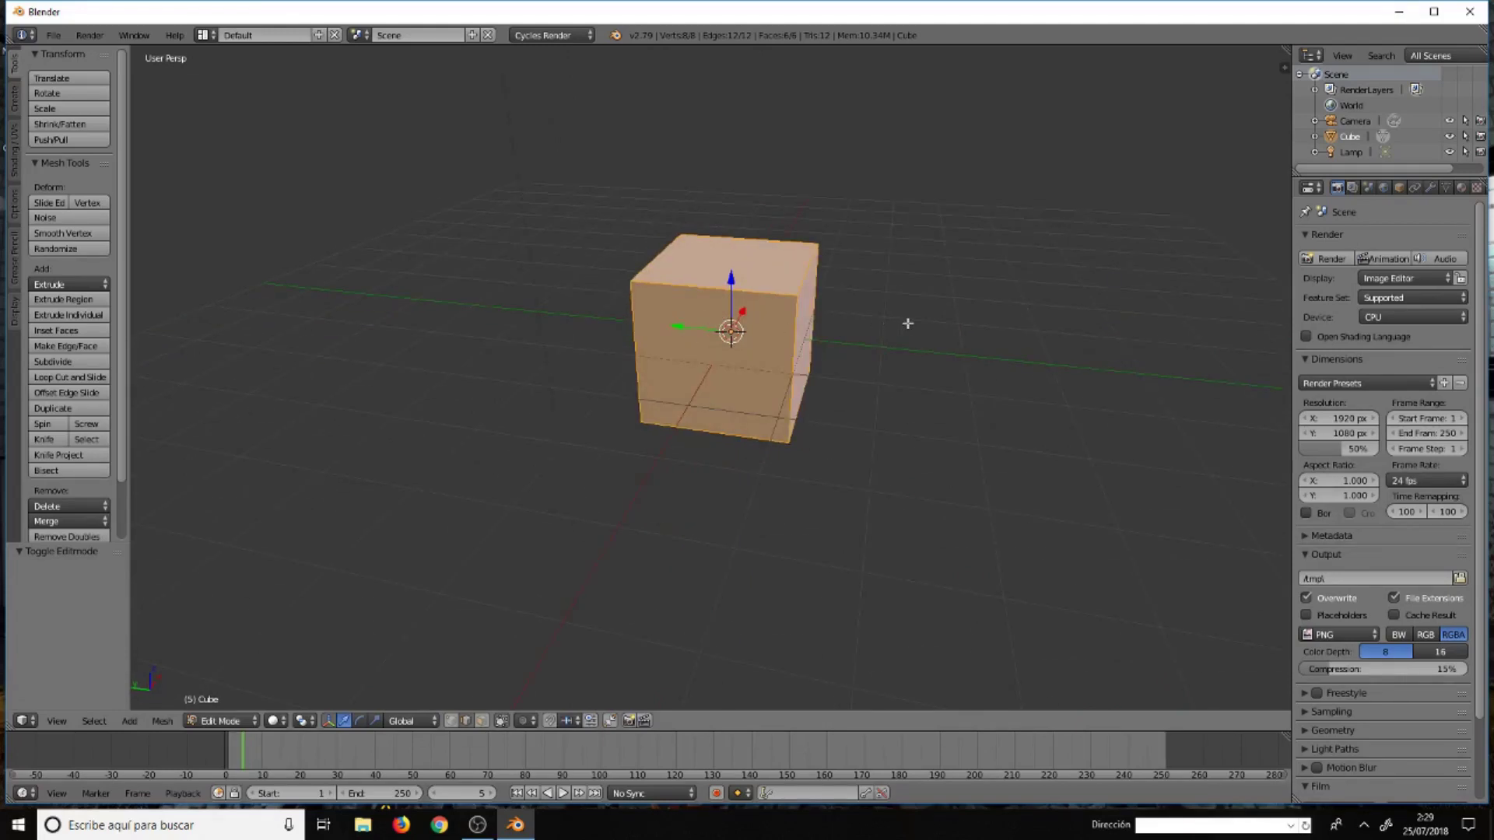
In the sidebar's Mesh Display, enable Edge Info Length so the cube's edges read 2
key("n")
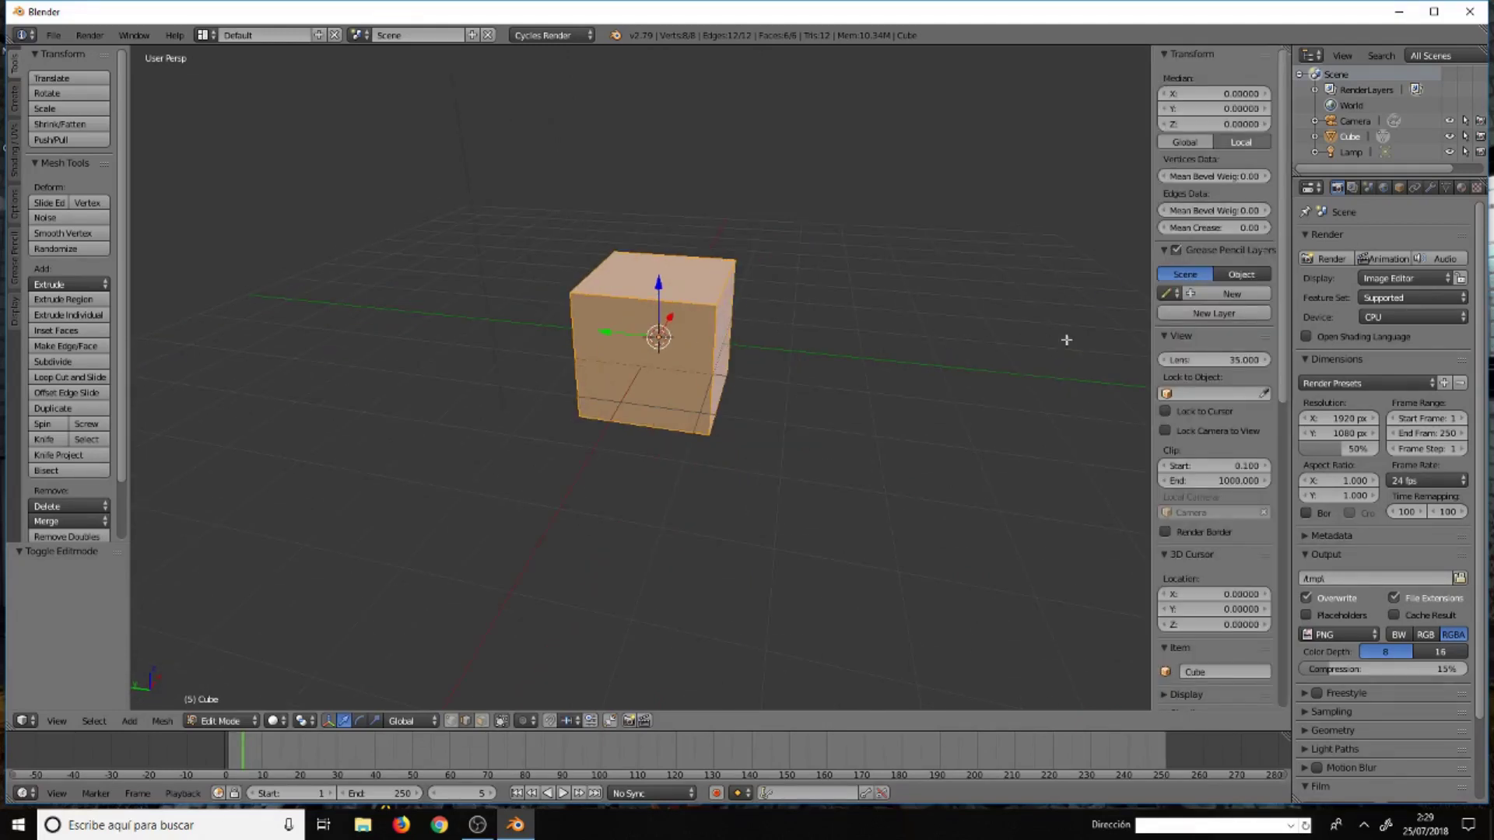
scroll(1231, 327, "down", 7)
scroll(1229, 316, "down", 7)
scroll(1230, 314, "down", 3)
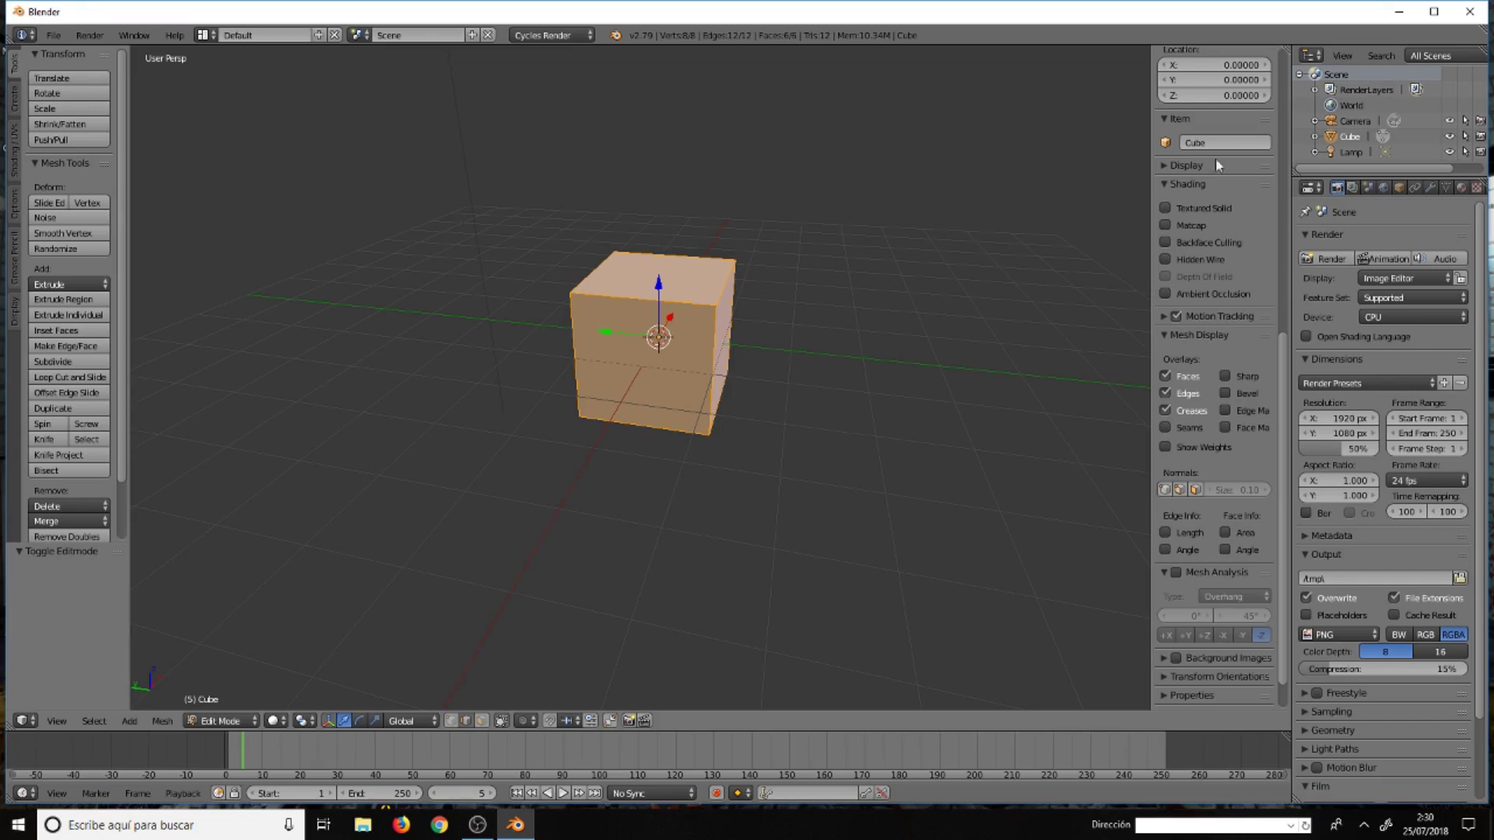
left_click(1166, 532)
Try face normals, edge angles and face angles, turning each back off, then close the sidebar
left_click(1198, 489)
left_click(1197, 490)
left_click(1167, 550)
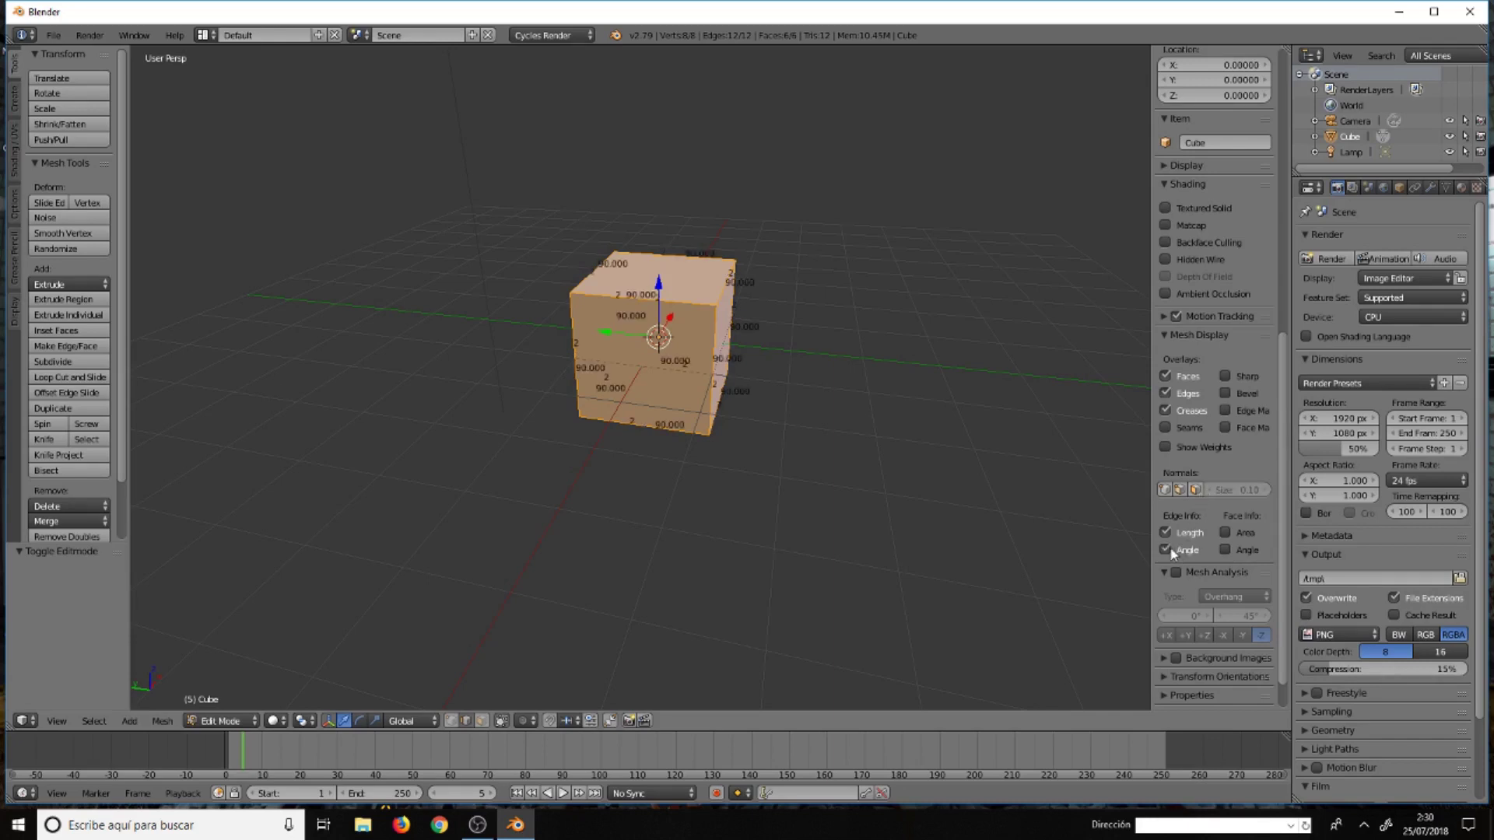
left_click(1166, 551)
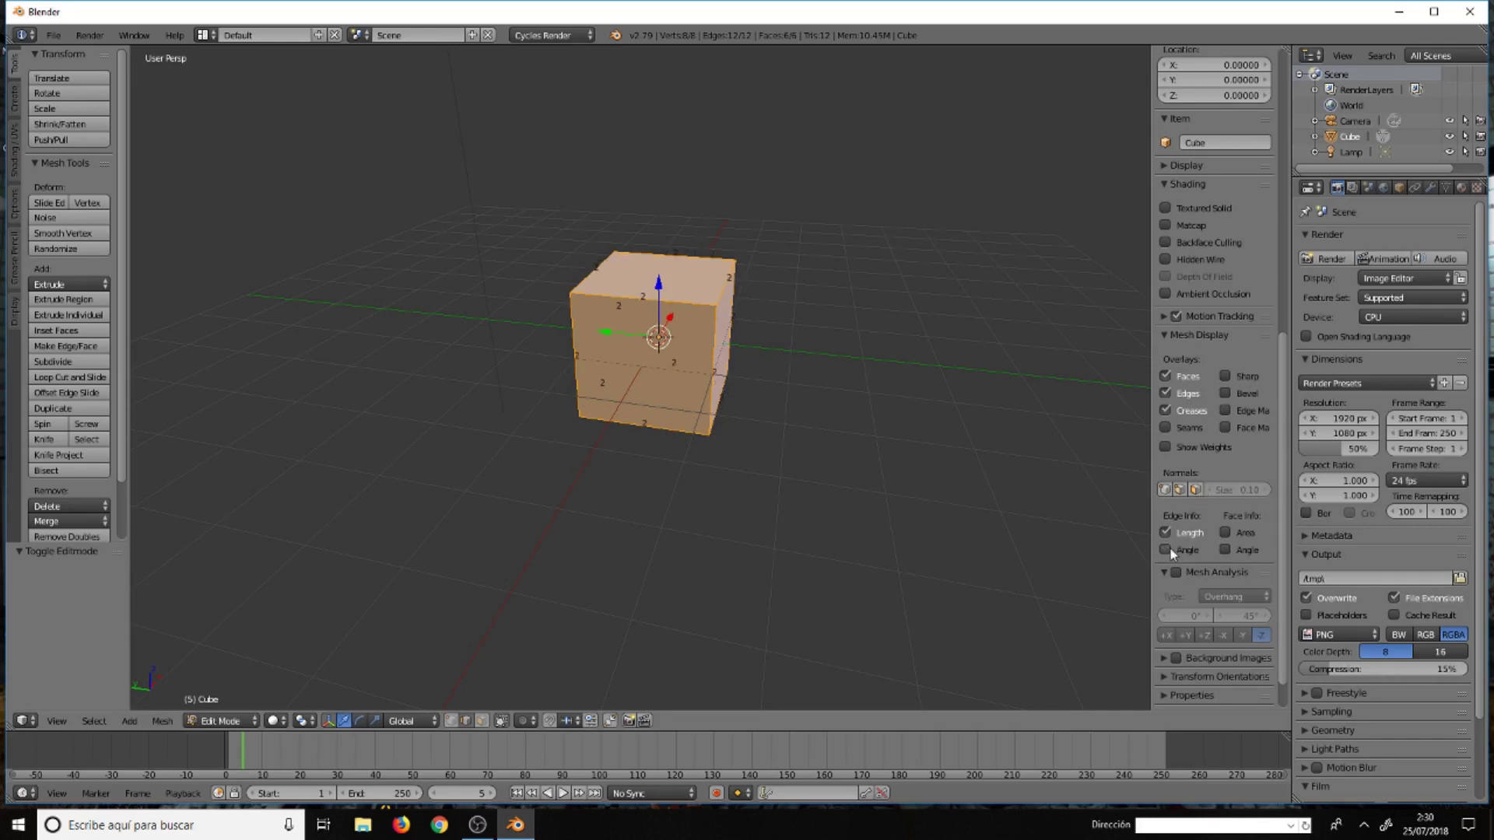
left_click(1224, 549)
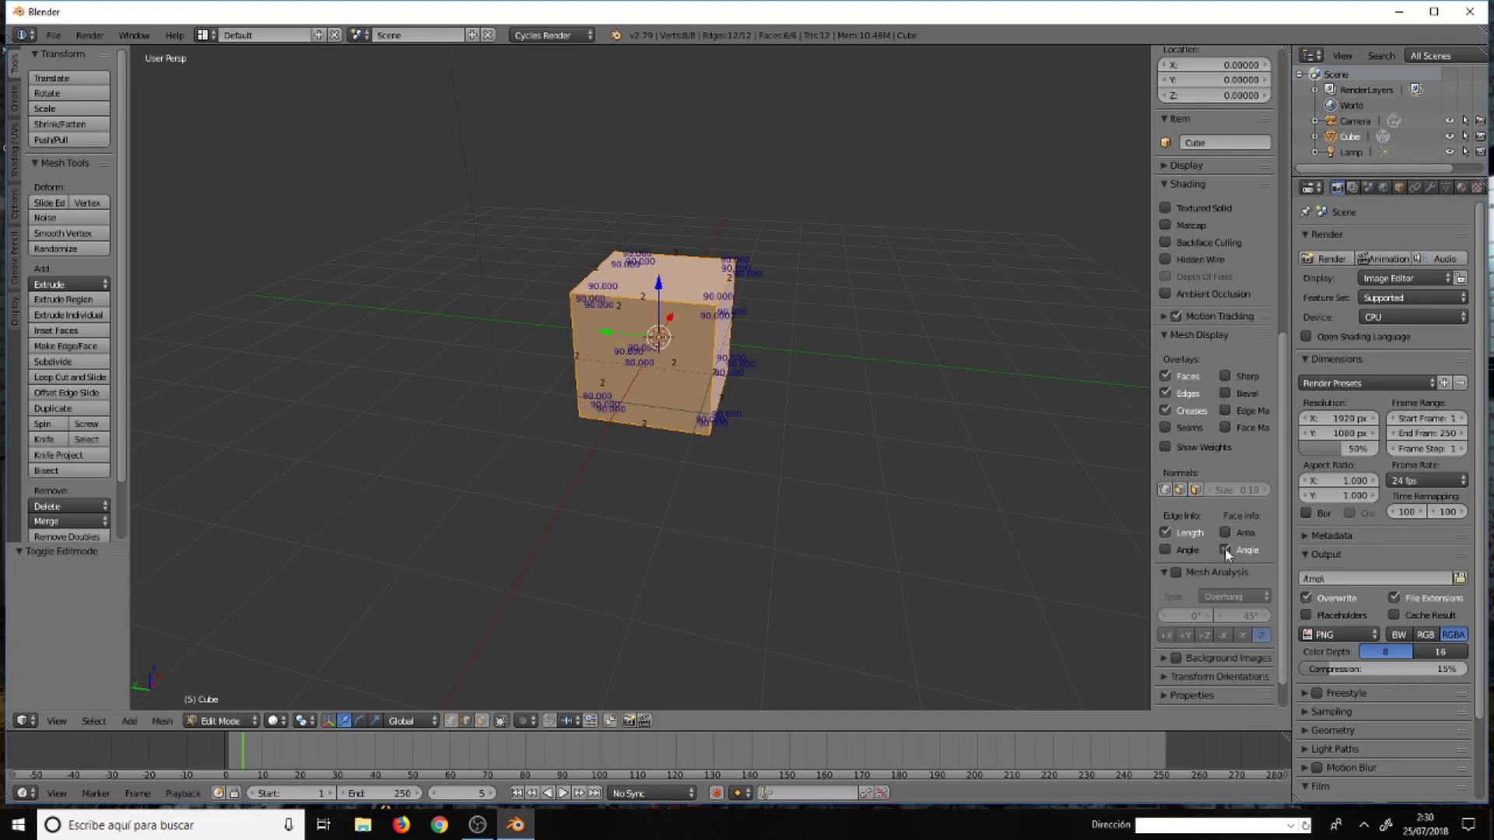
left_click(1224, 550)
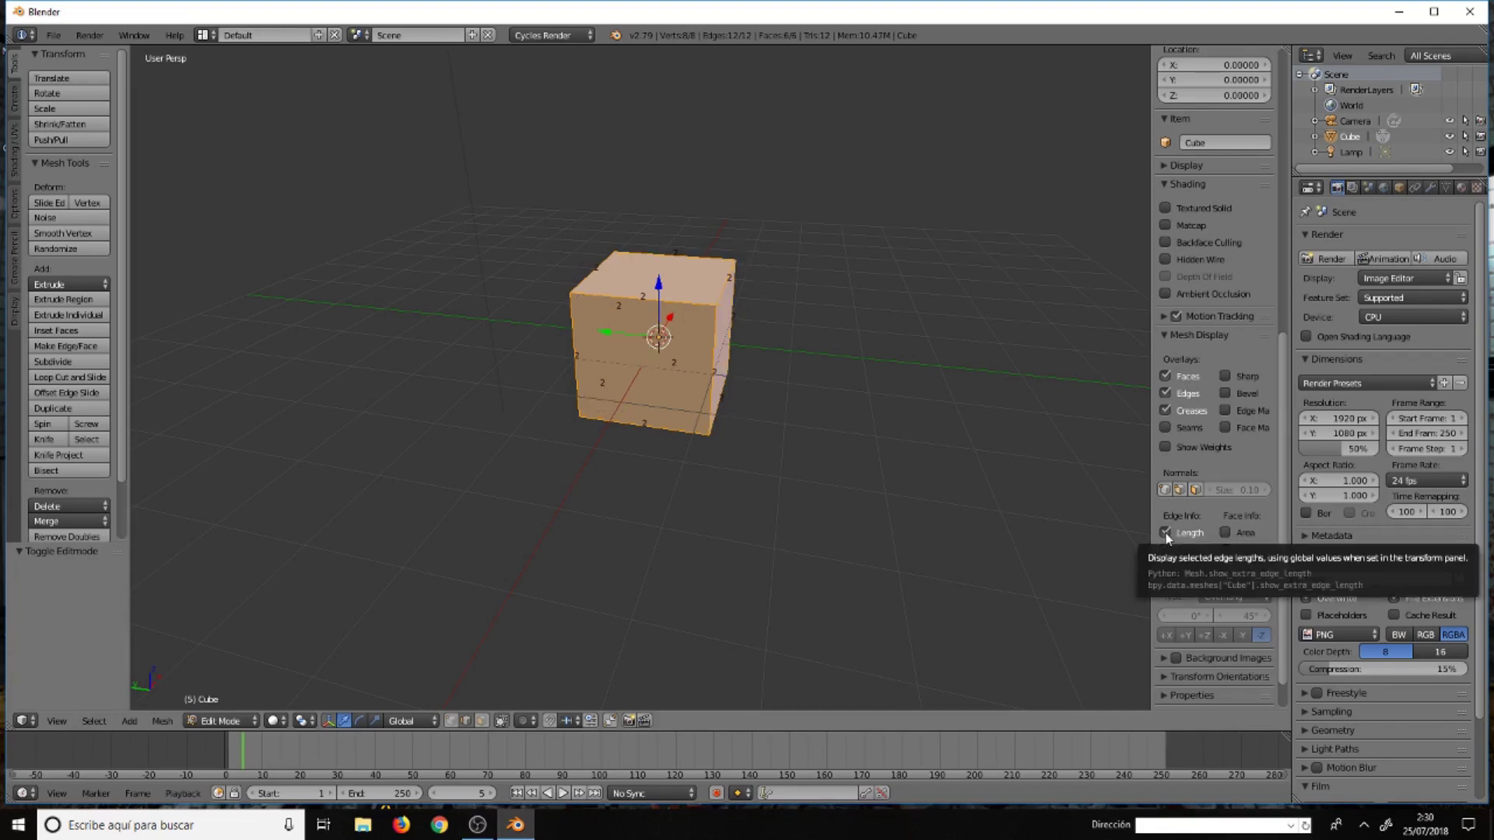
left_click(1165, 533)
scroll(1179, 512, "up", 1)
scroll(1178, 511, "down", 1)
scroll(1178, 512, "up", 1)
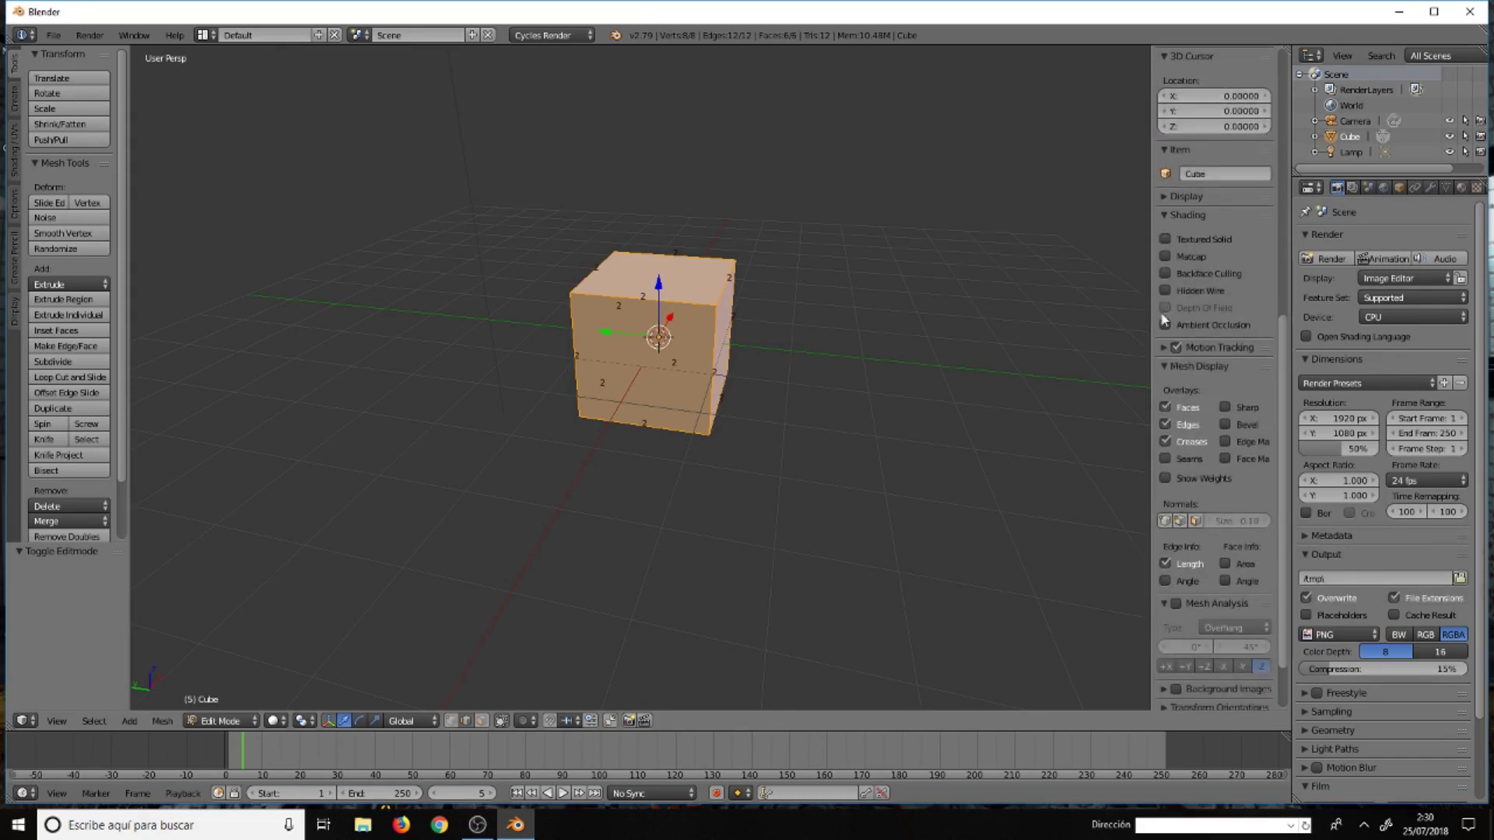
key("n")
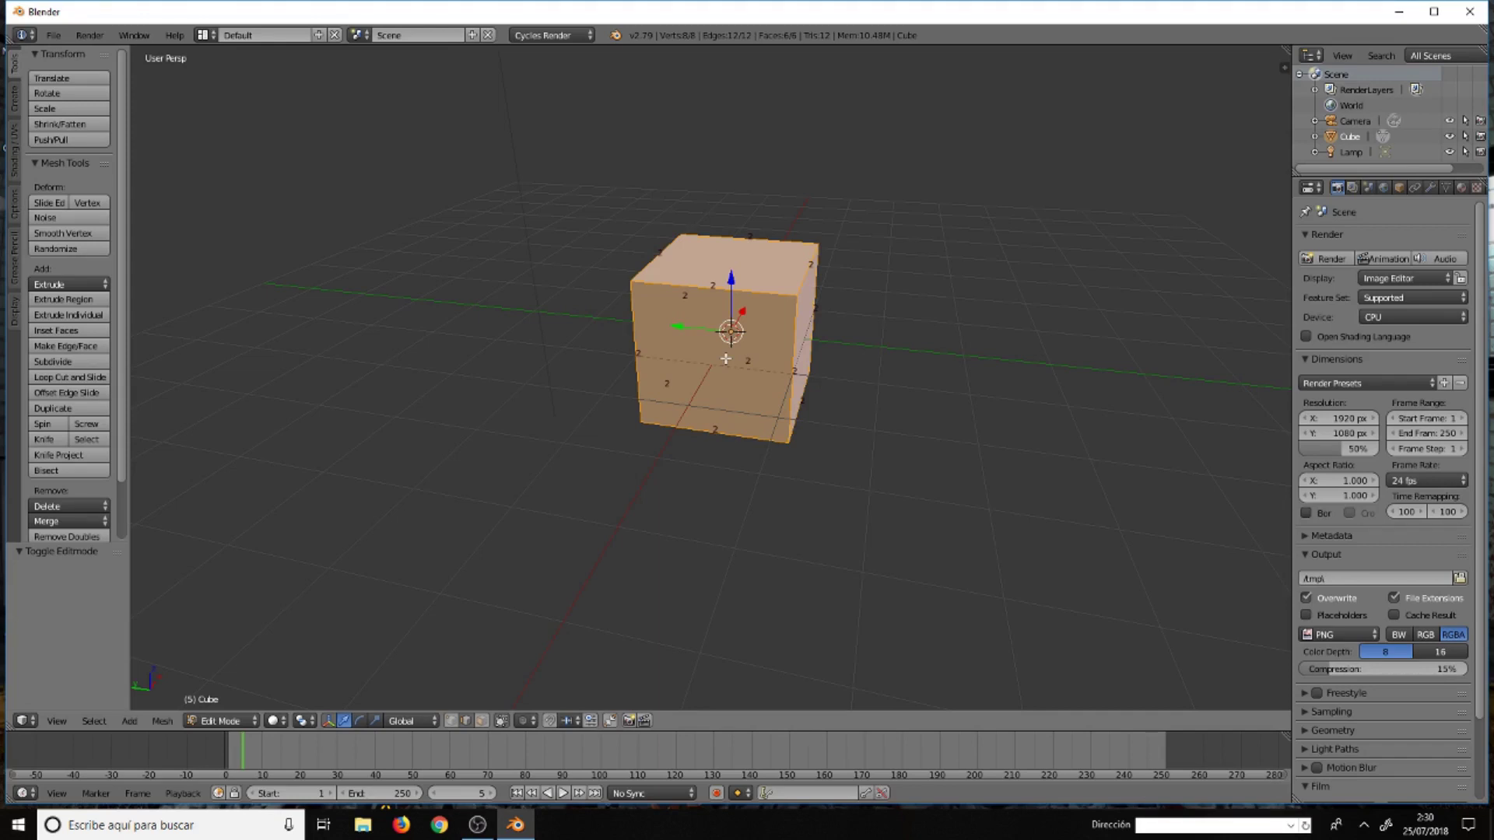
View the cube from directly above in orthographic Top view (Numpad 7)
key("KP_7")
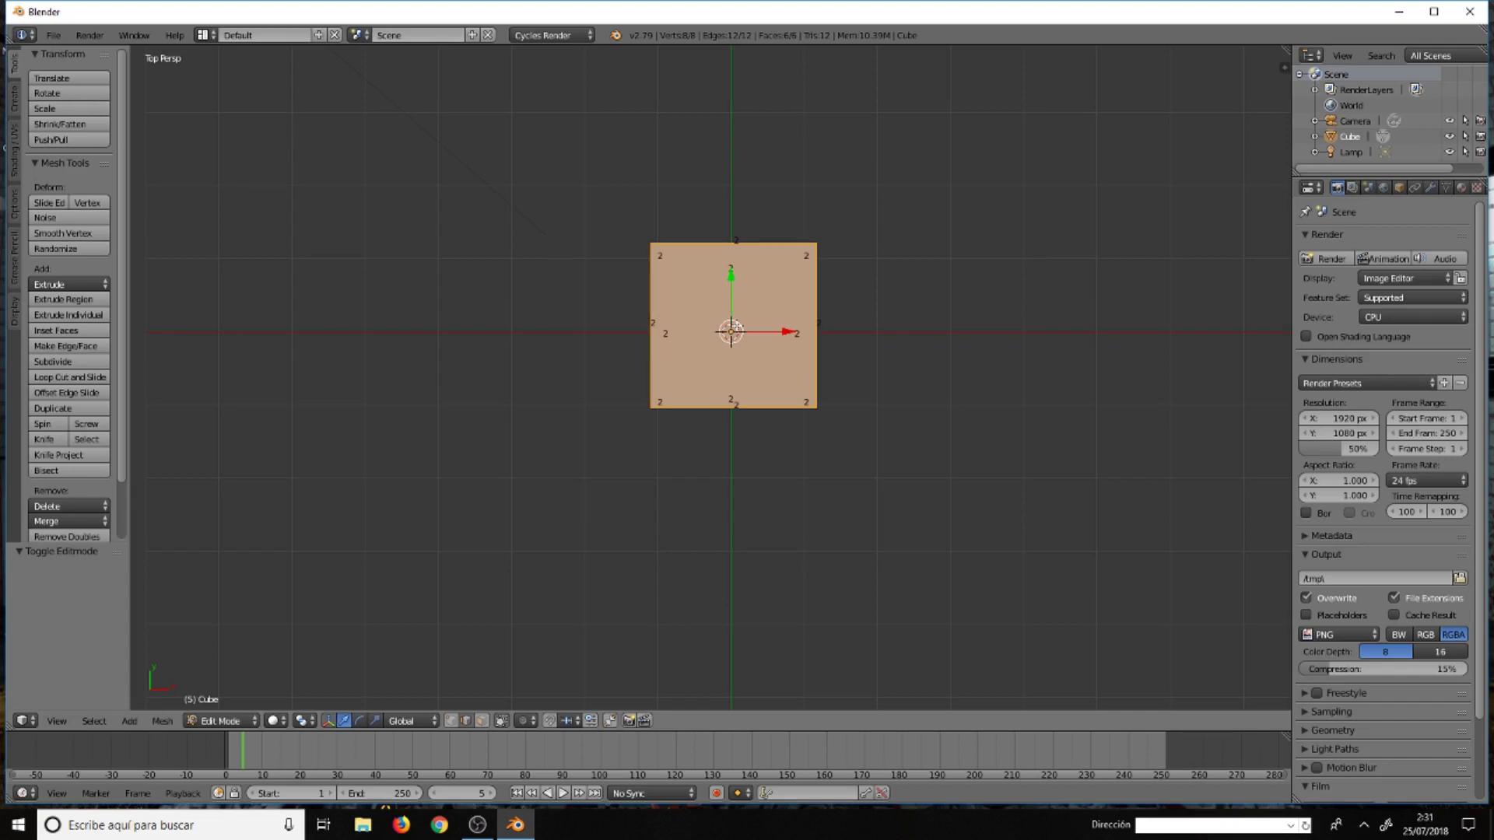
middle_click_drag(732, 332, 731, 332)
key("KP_7")
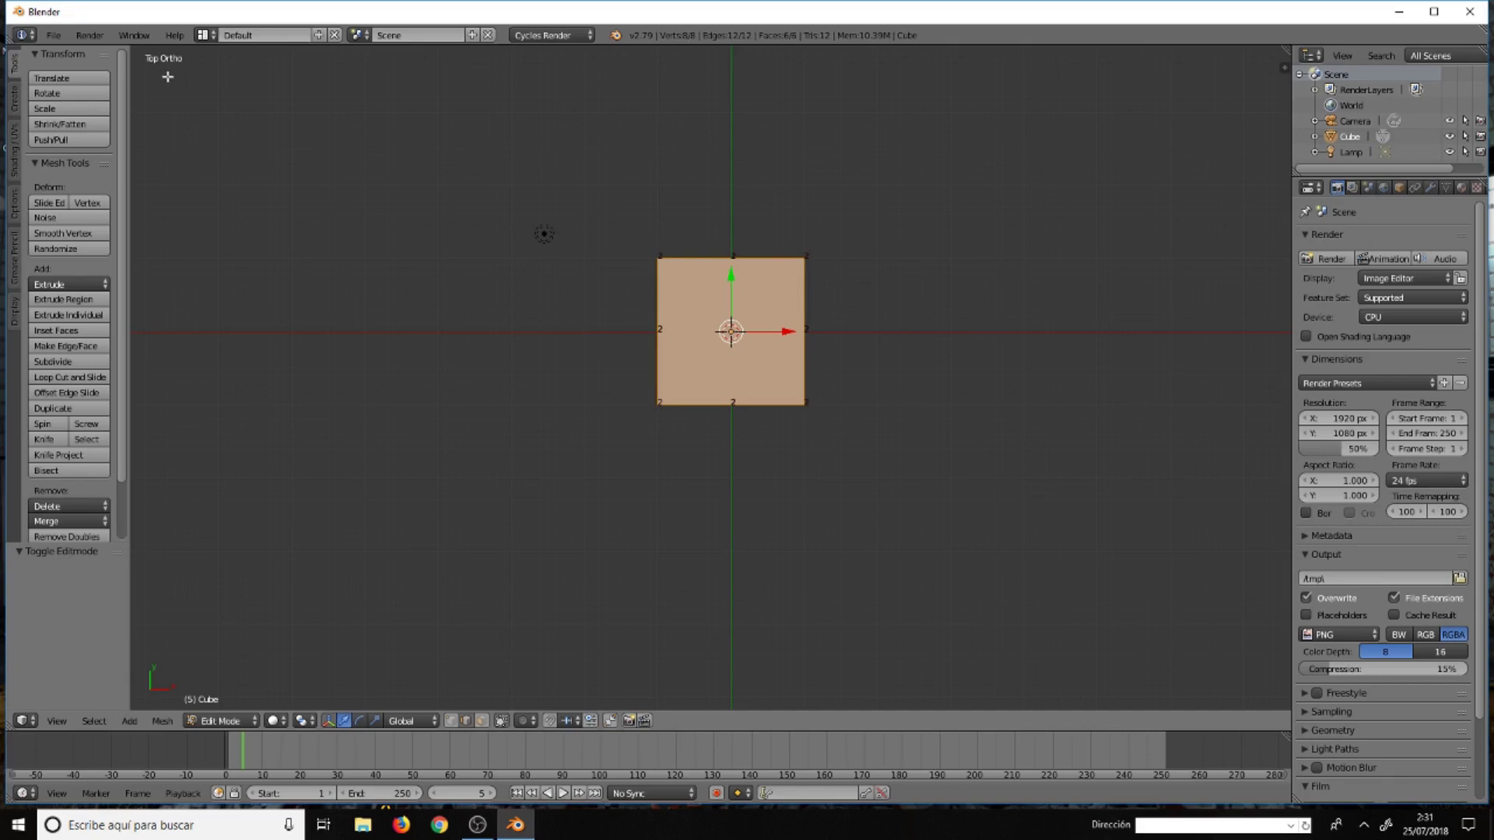
Set the scene's Length units to Metric, toggling Separate Units on and back off
left_click(1354, 188)
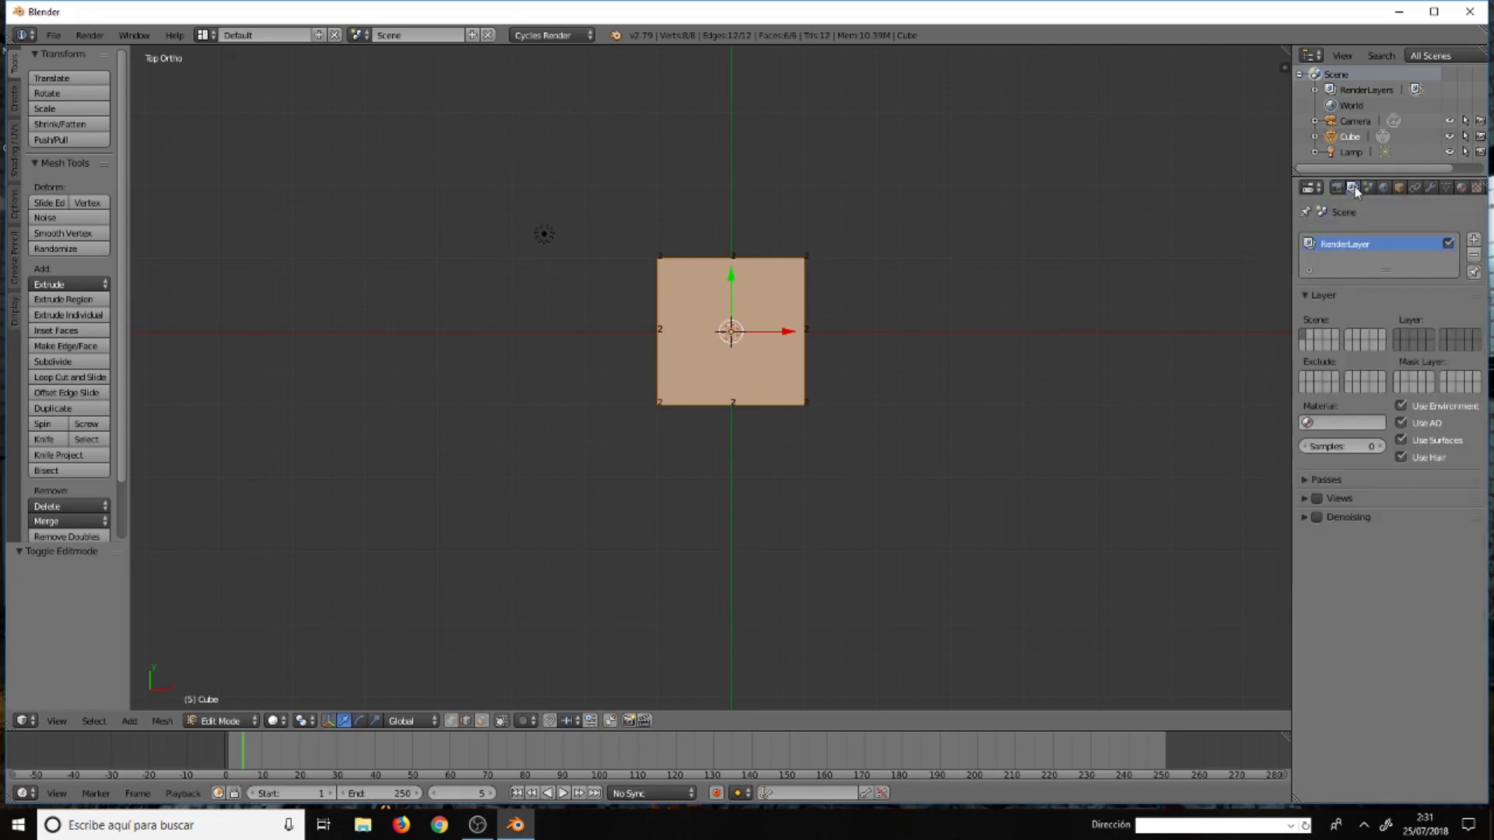
left_click(1368, 188)
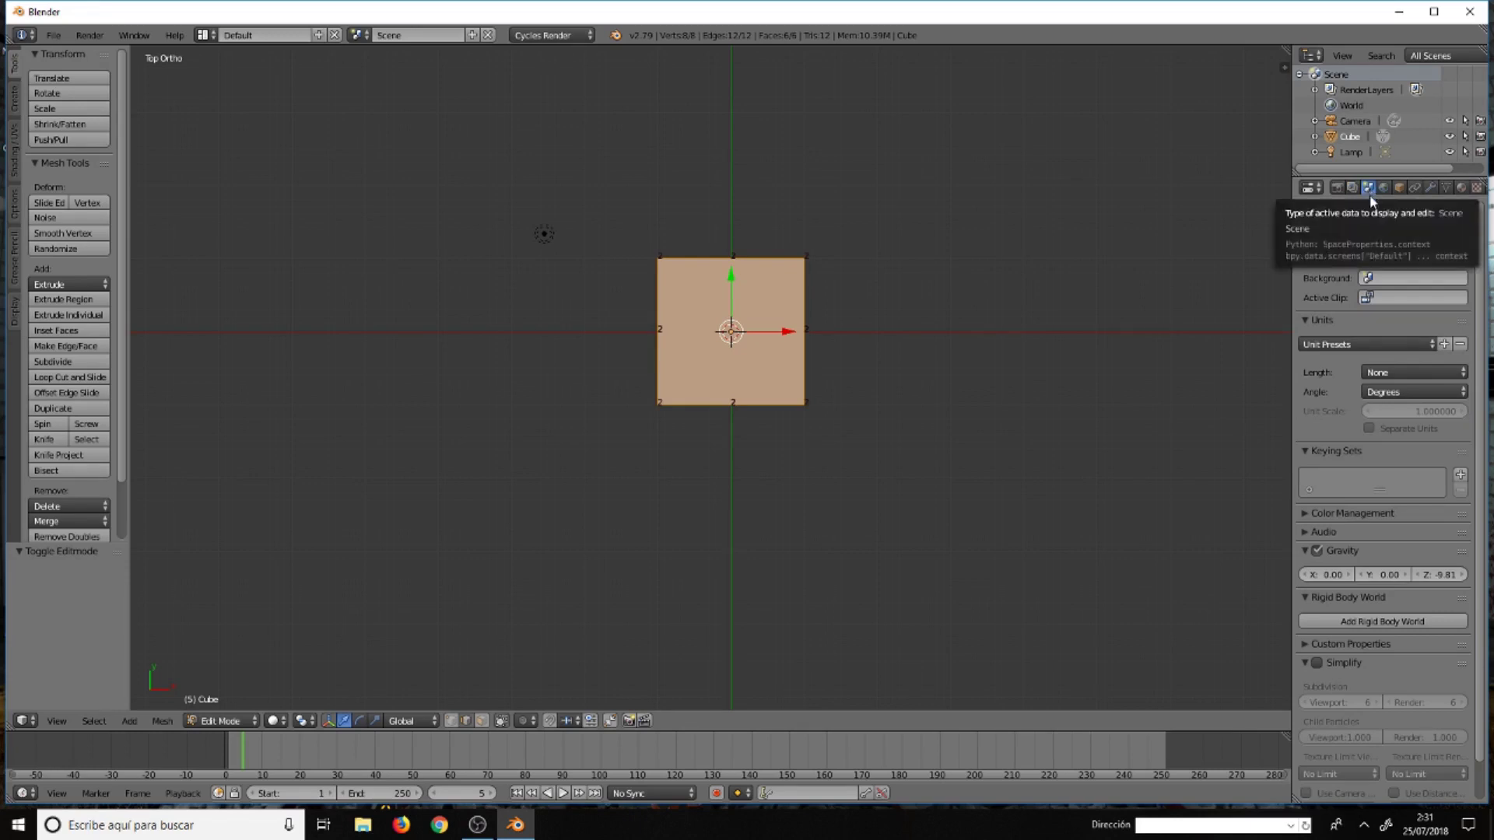
left_click(1379, 375)
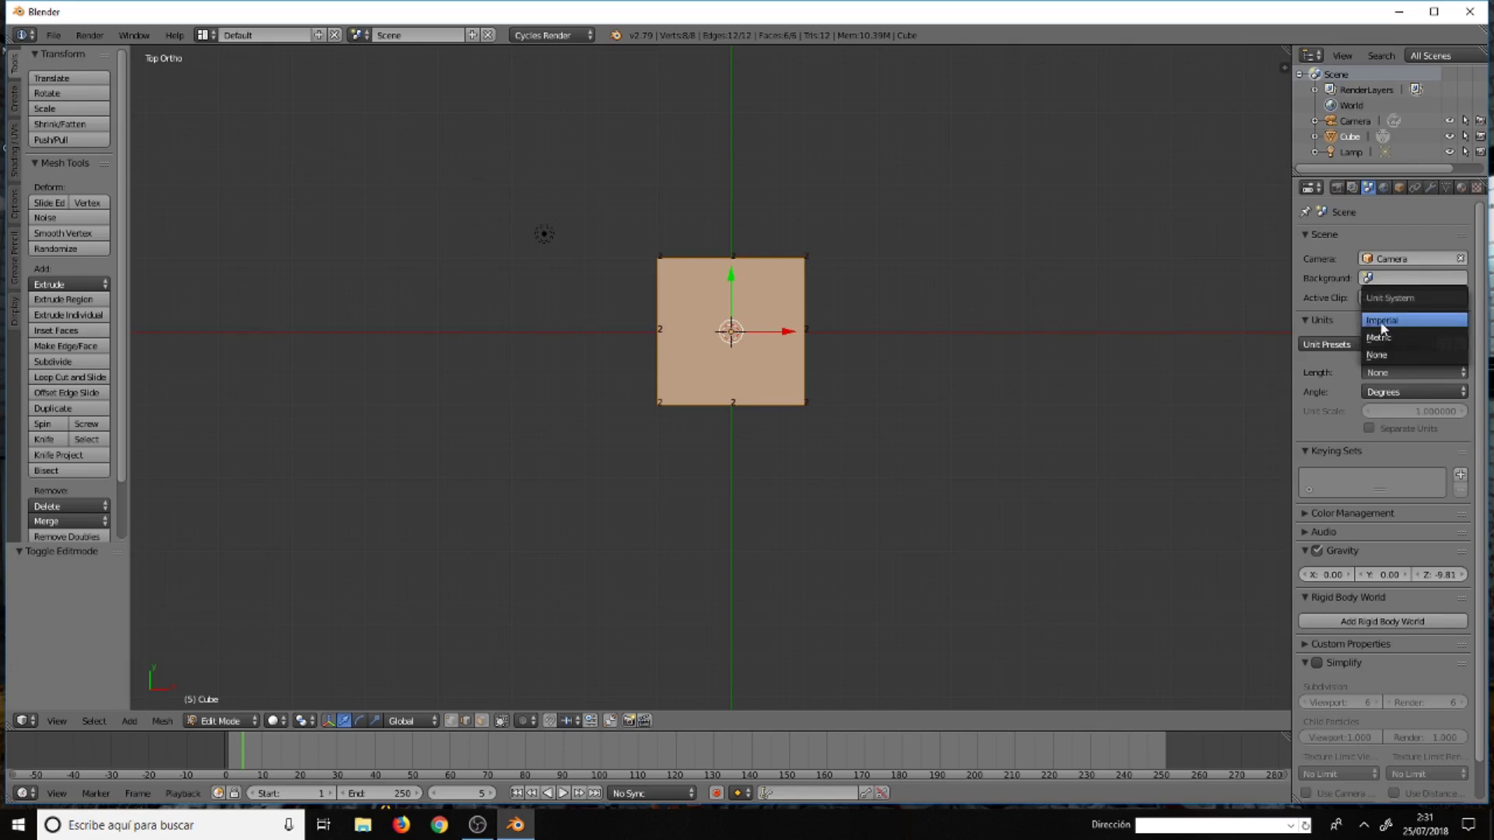
left_click(1382, 337)
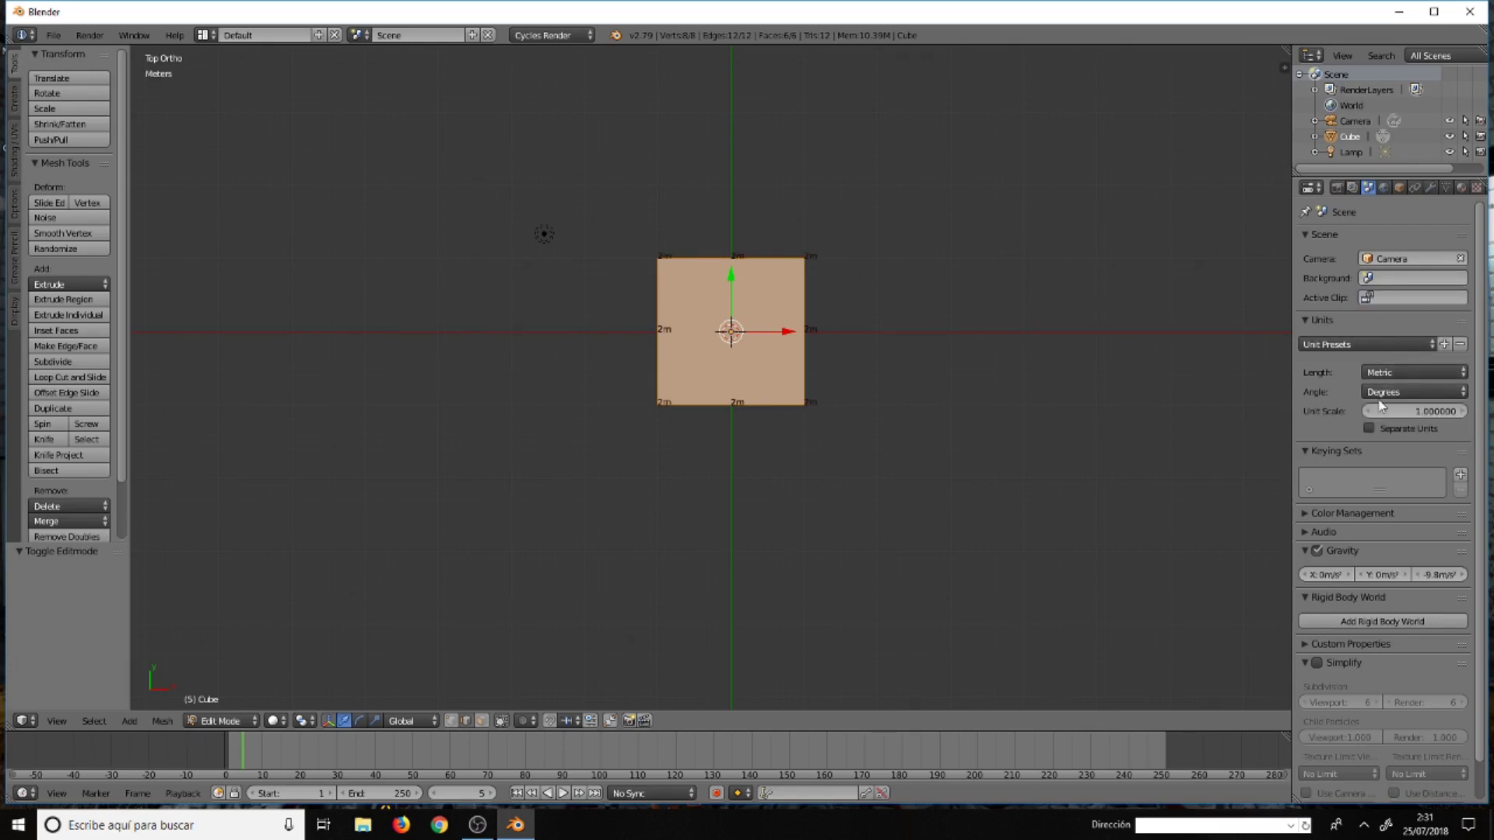
left_click(1369, 428)
left_click(1370, 429)
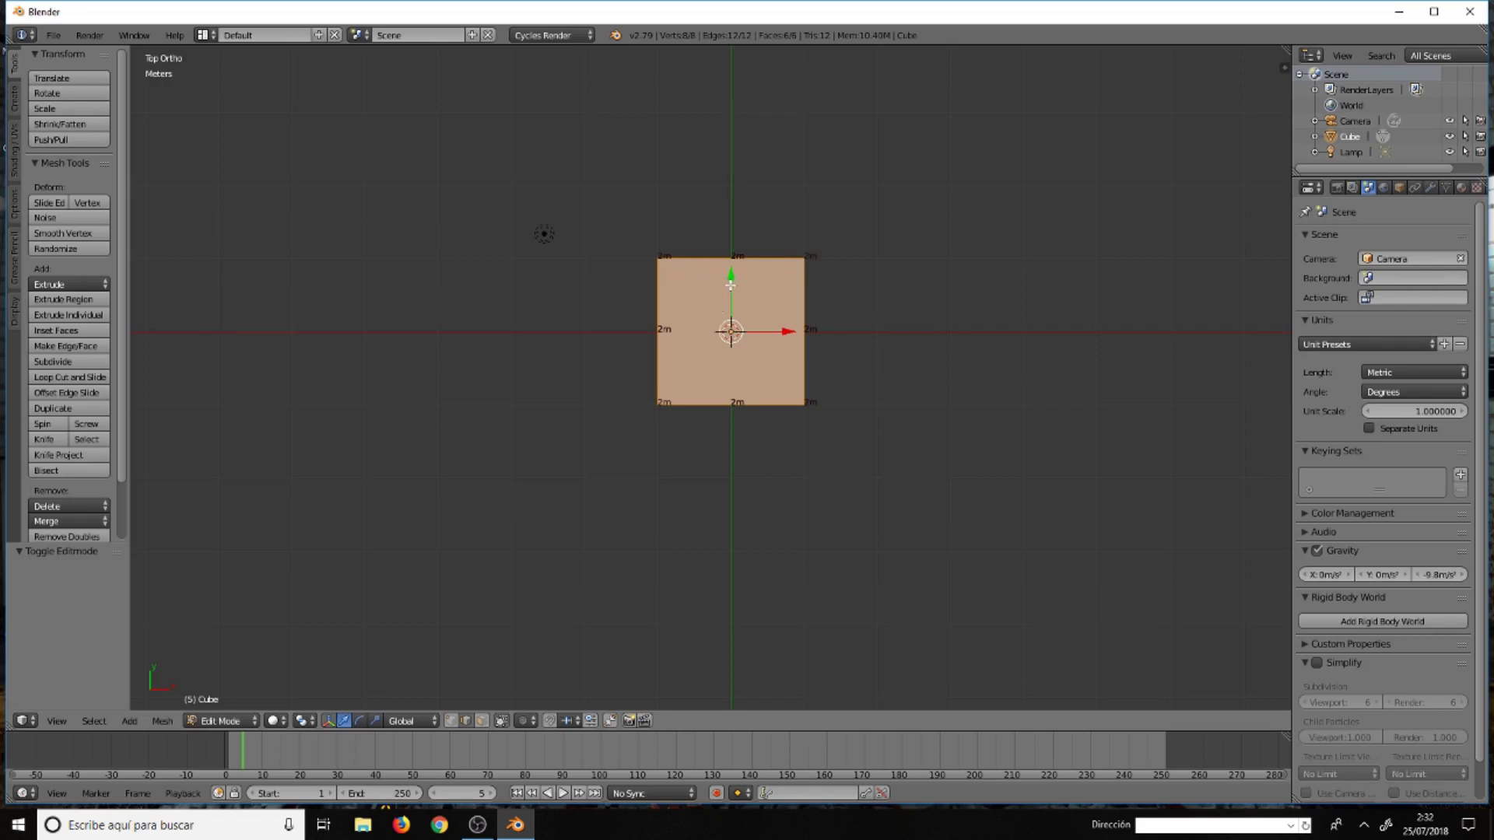
Switch to vertex select mode and select the square's top-right corner vertex
right_click(801, 261)
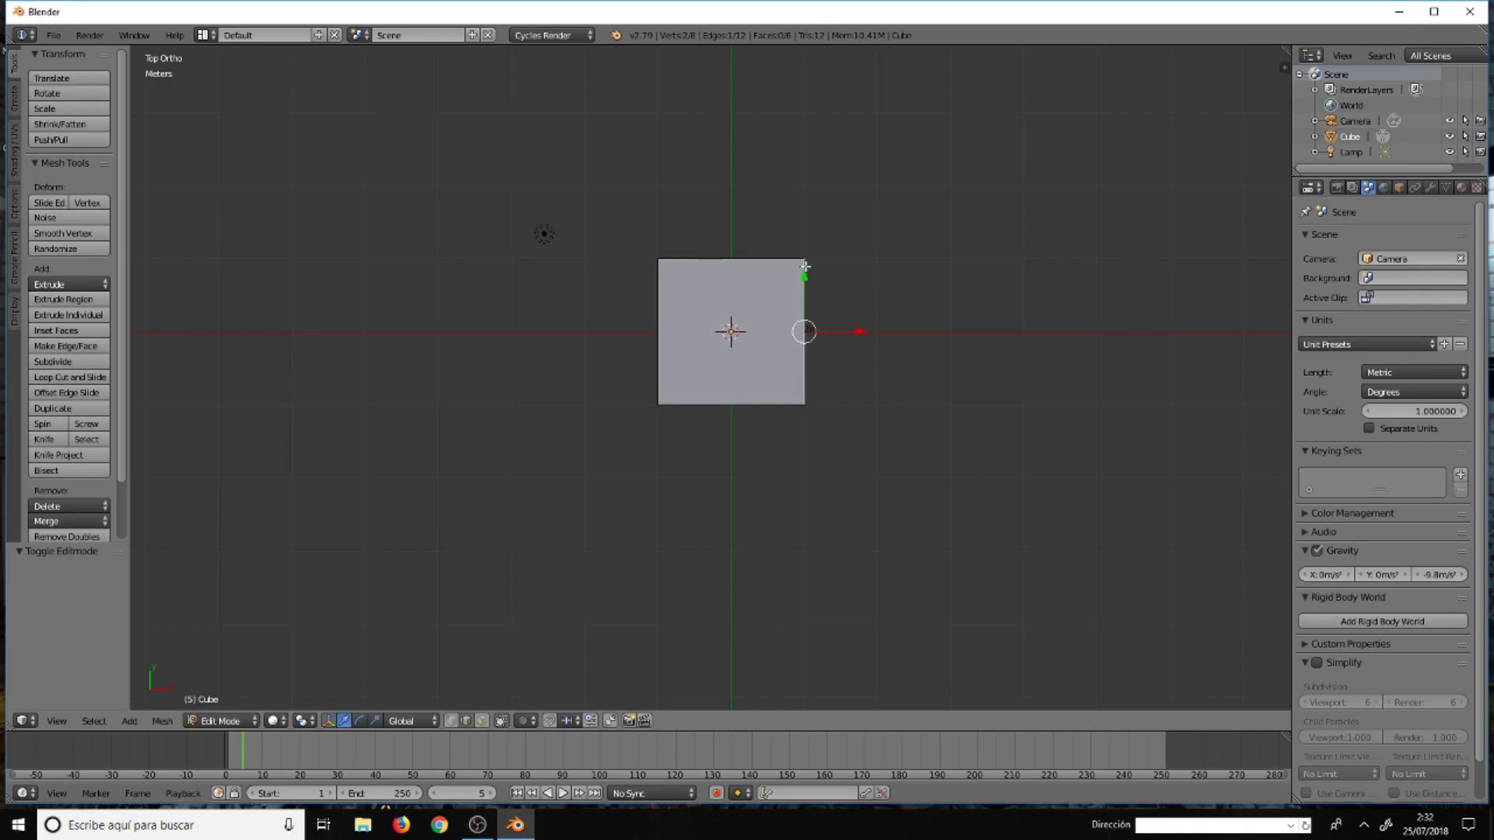
key("ctrl+Tab")
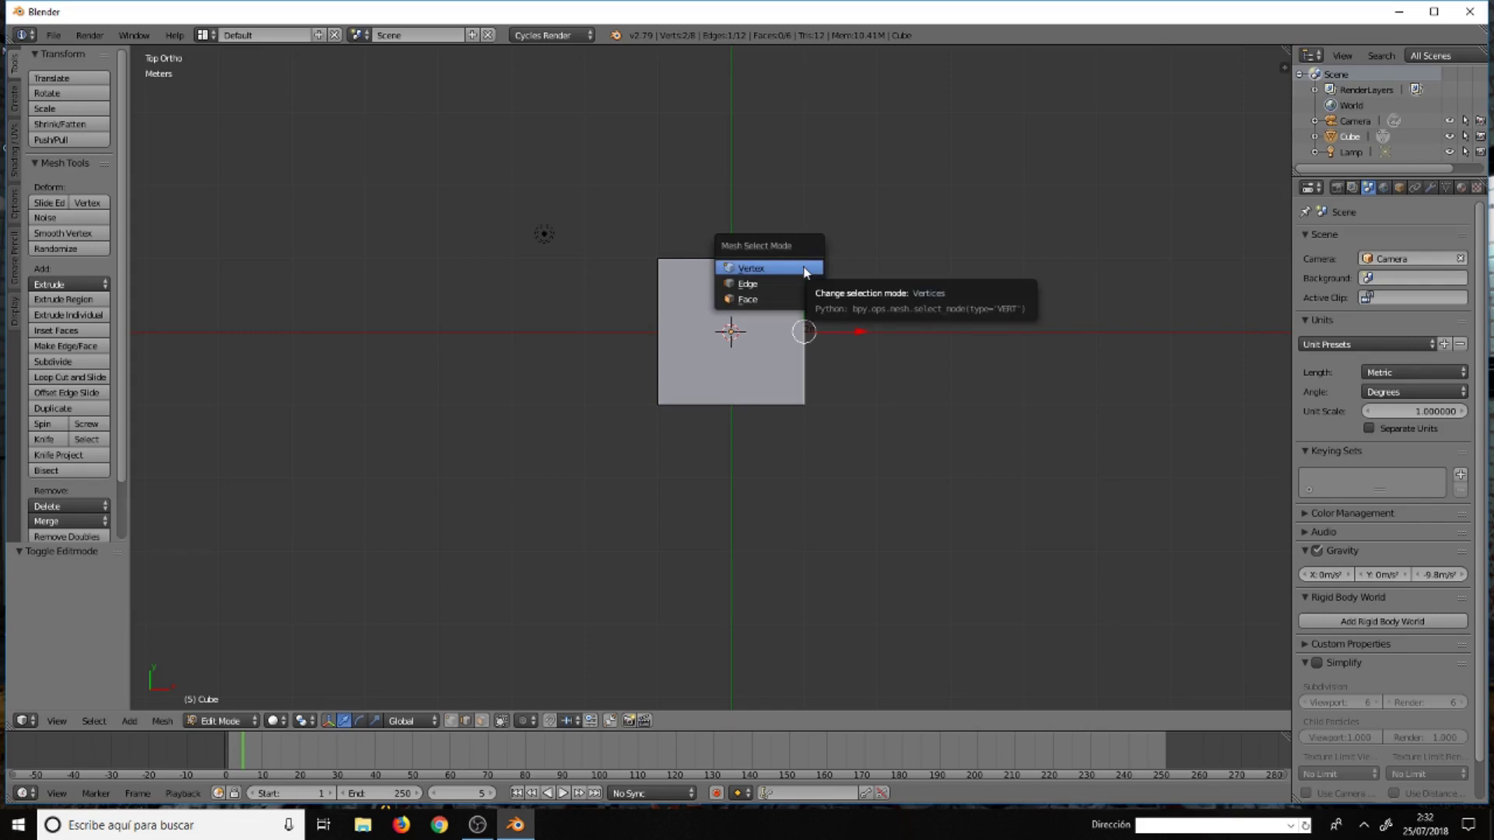
left_click(804, 269)
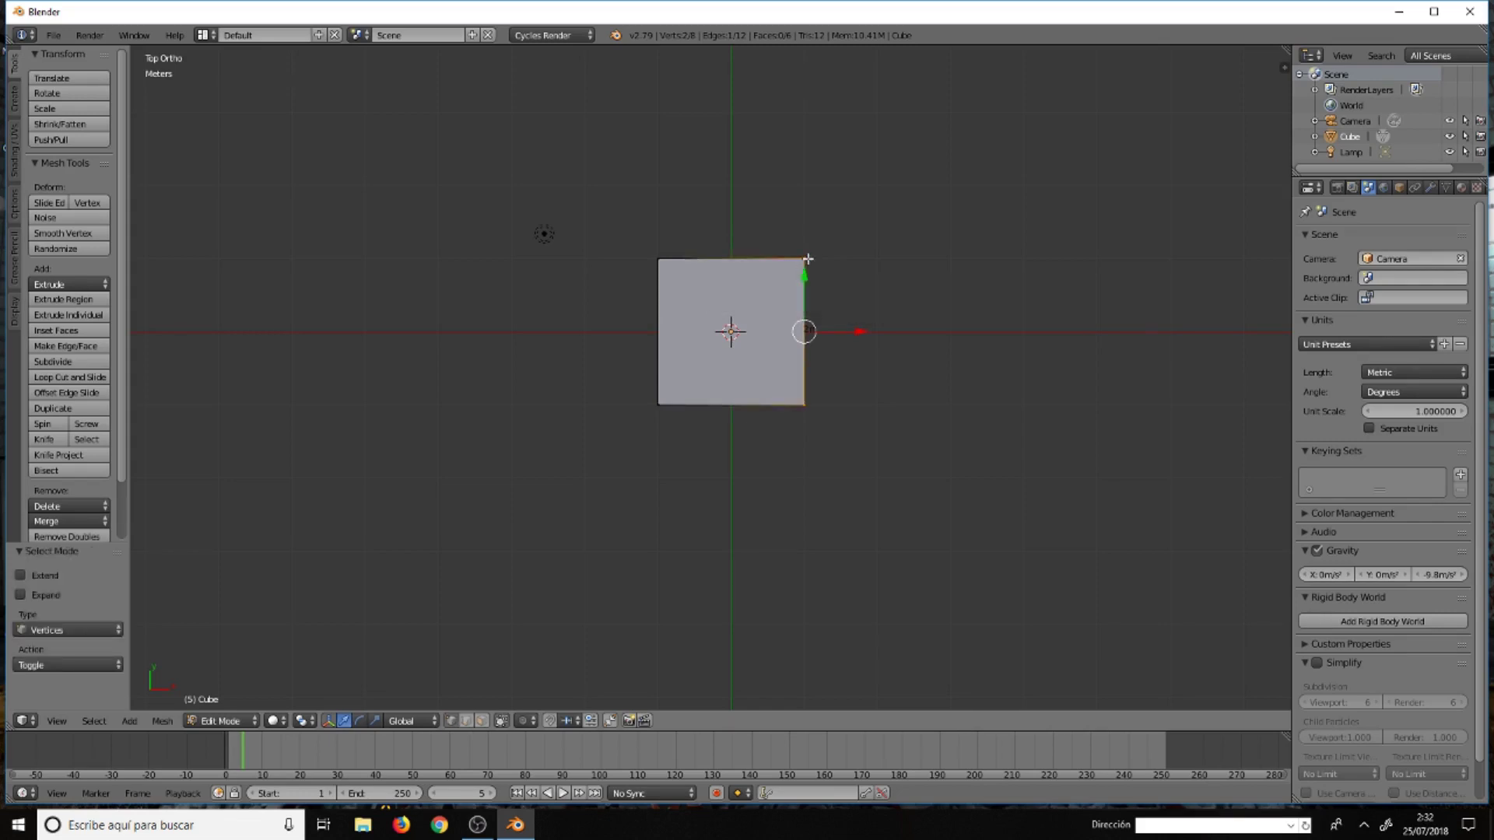
left_click(805, 259)
Move the corner vertex 0.5 along X, then nudge it another 0.001 along X
key("g")
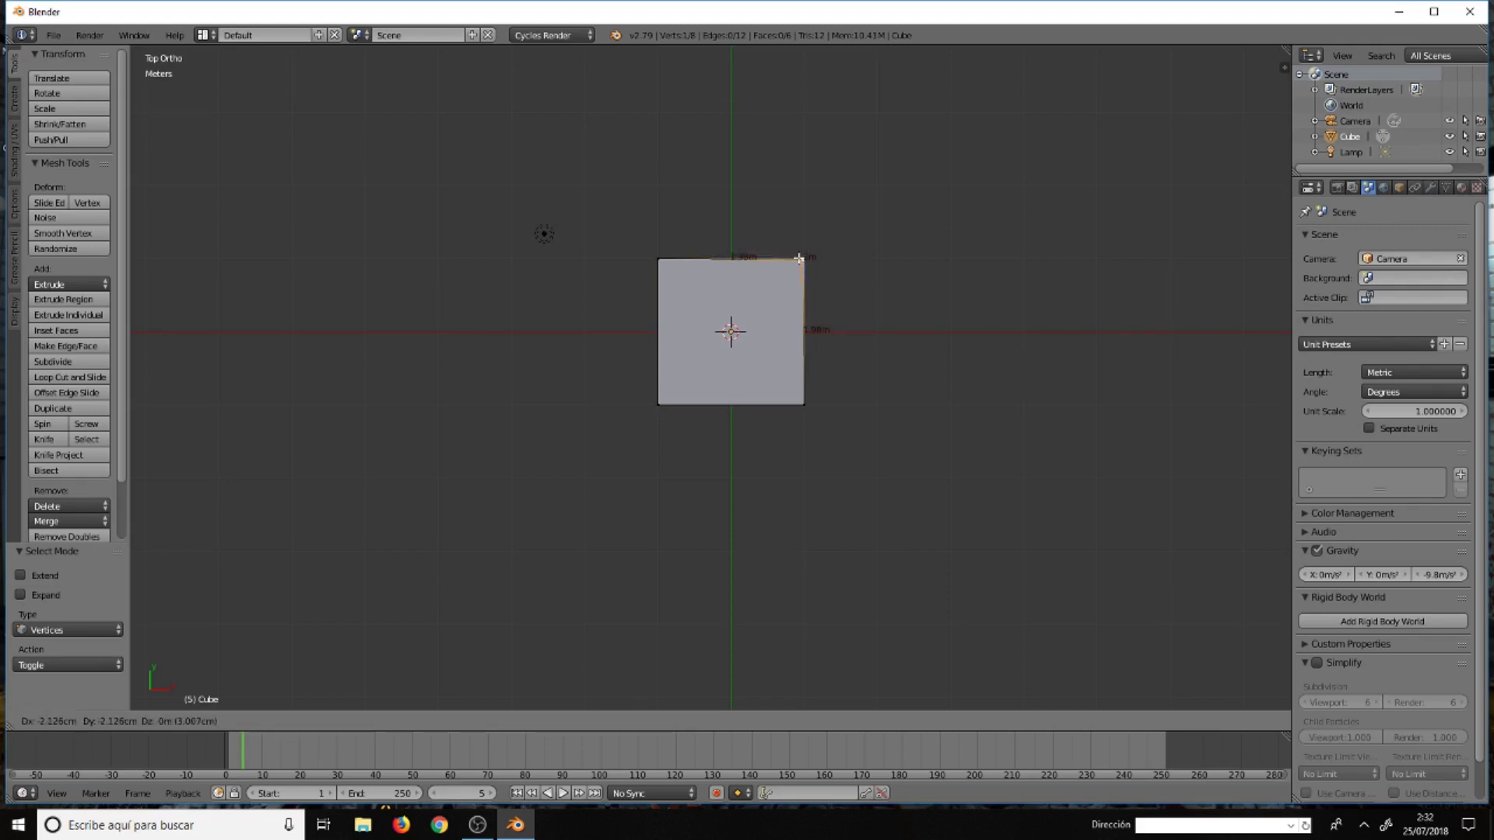
key("x")
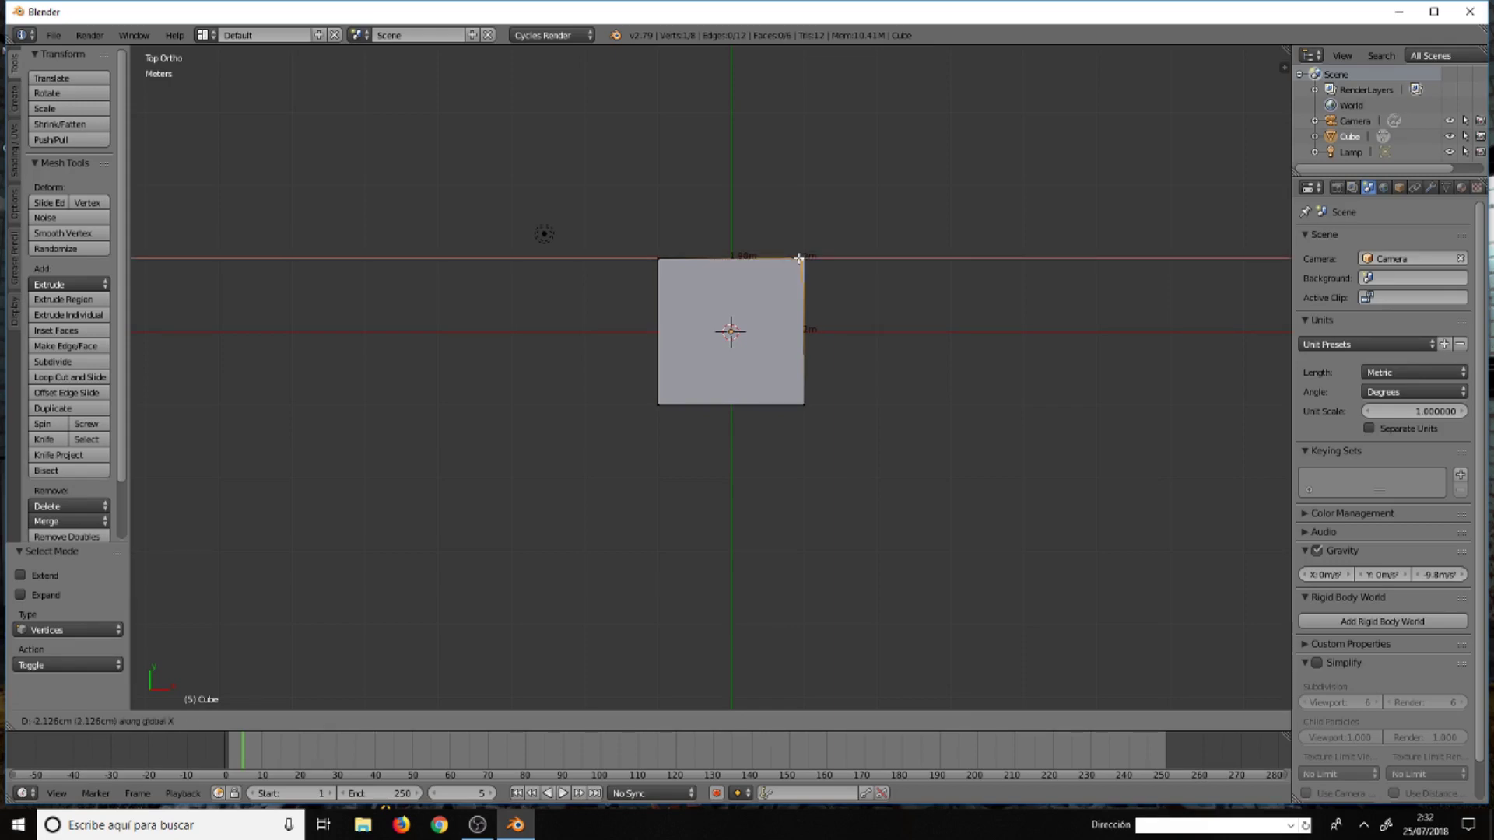
type(".5")
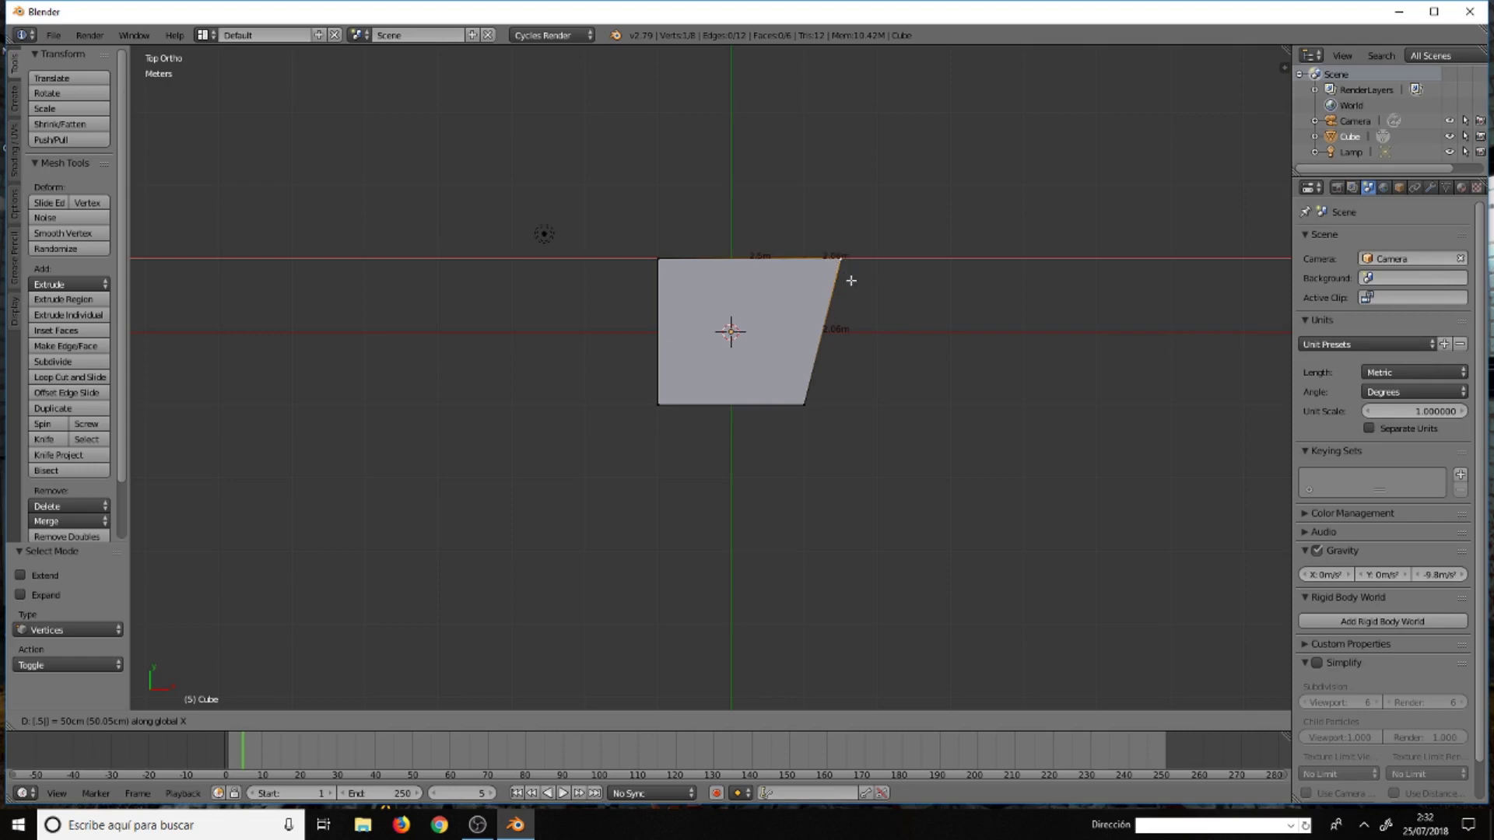
key("Return")
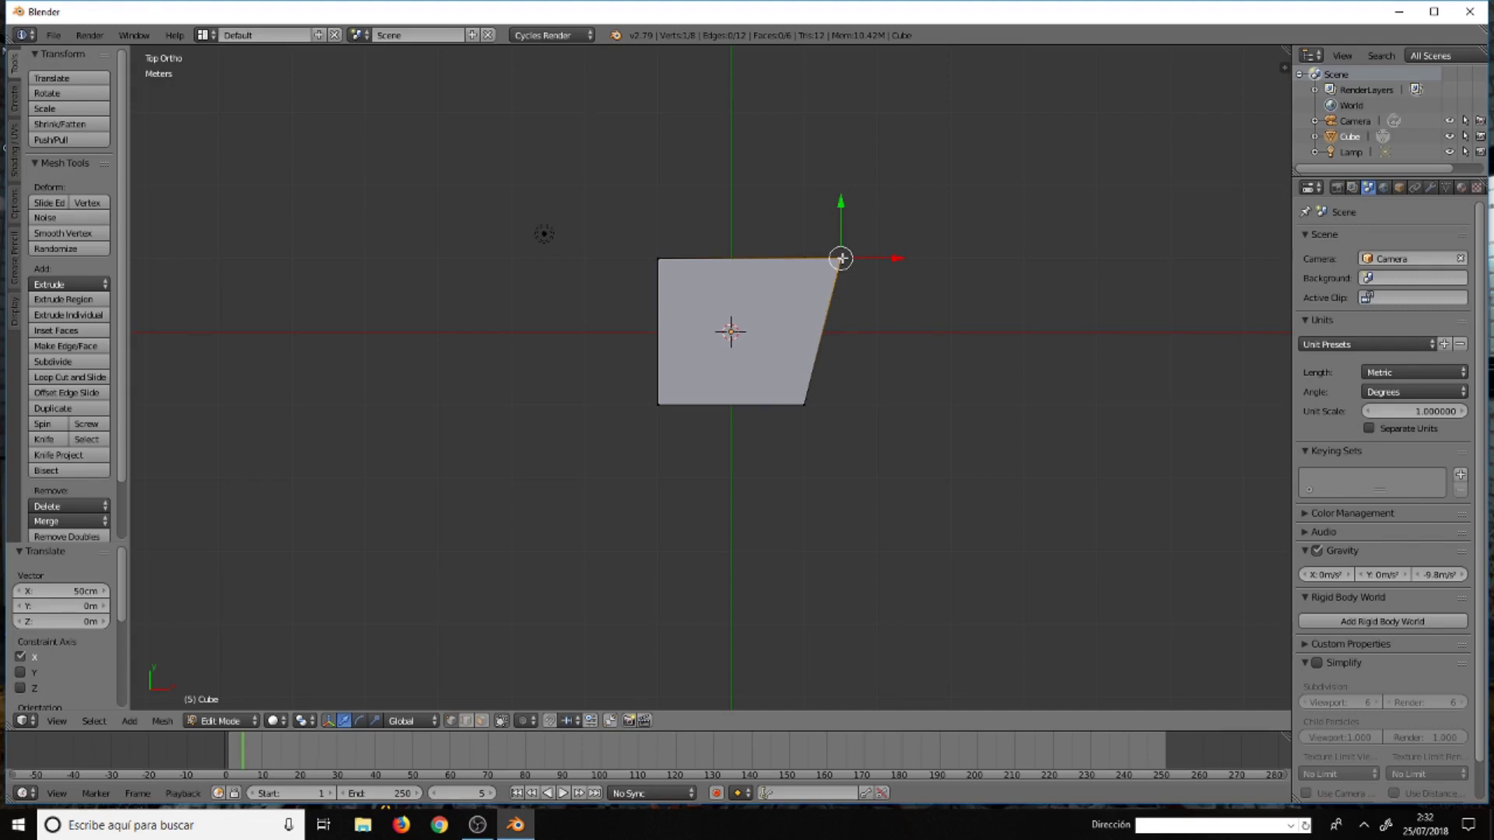
left_click_drag(841, 259, 842, 258)
key("x")
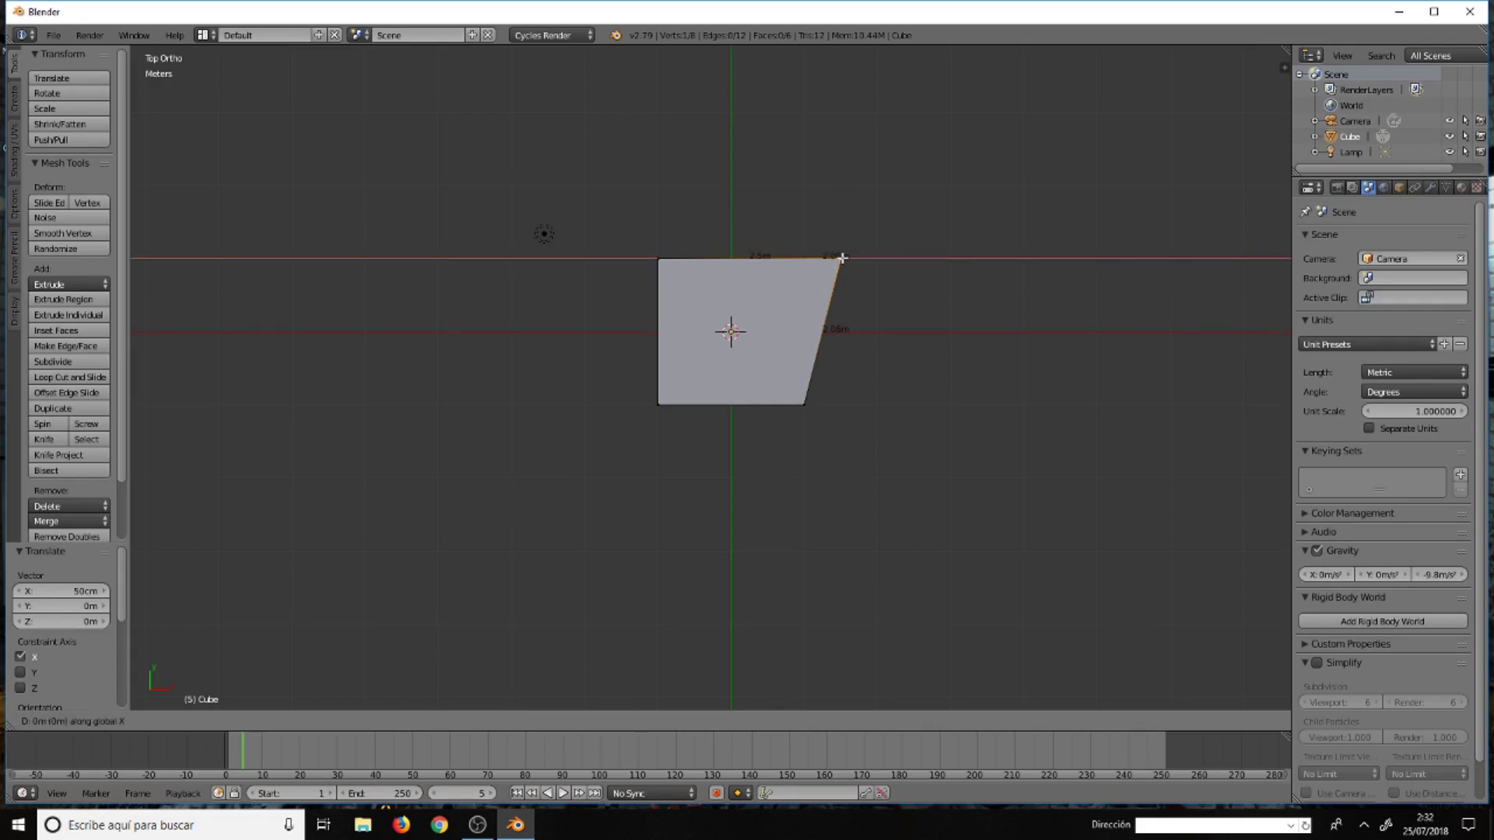
type(".00")
type("1")
key("Return")
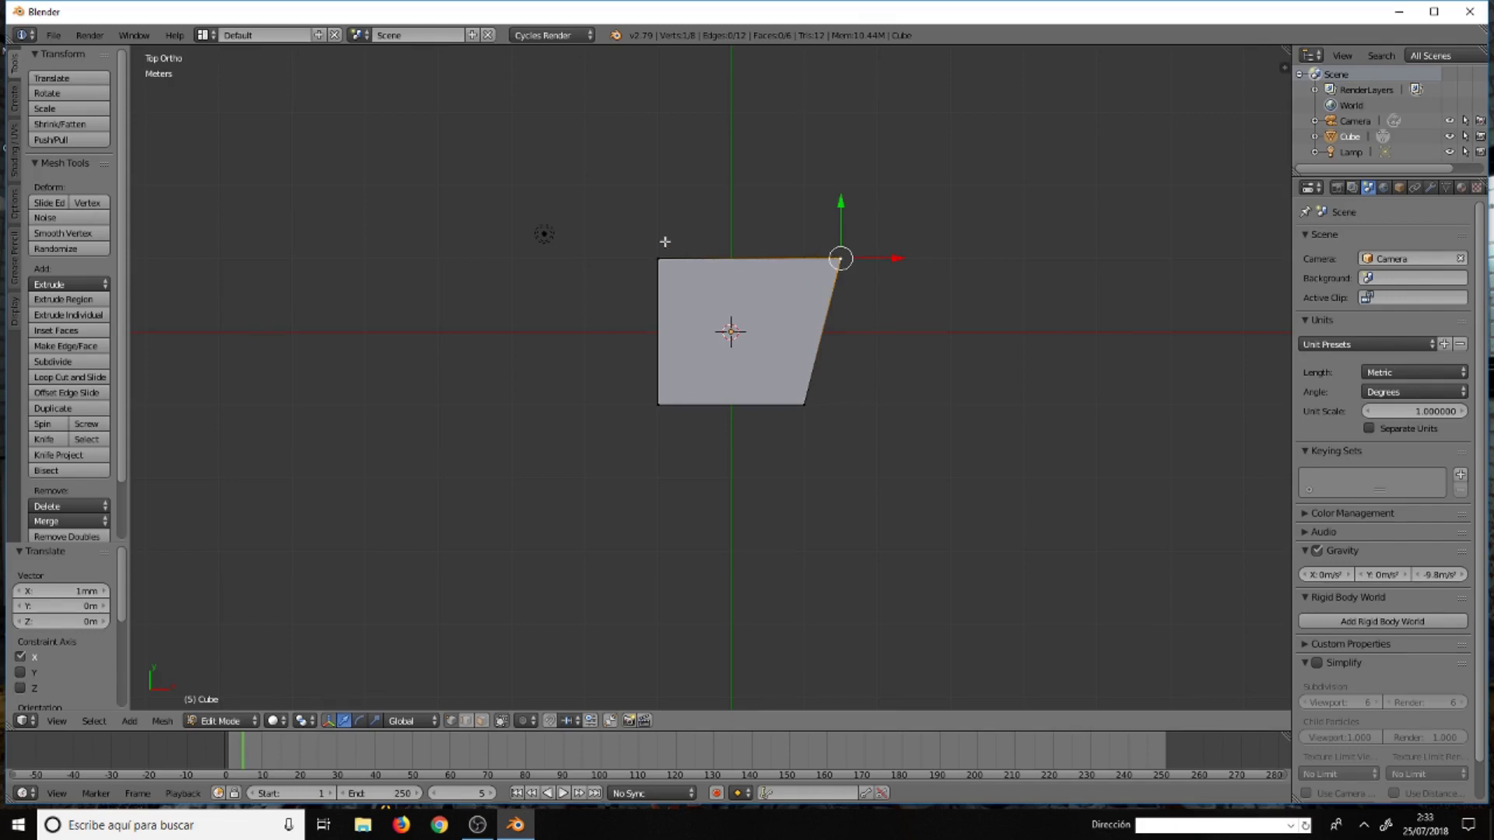
Add the top-left vertex to the selection, hide the transform manipulator, and enable Separate Units
left_click(660, 265, "shift")
scroll(778, 264, "up", 4)
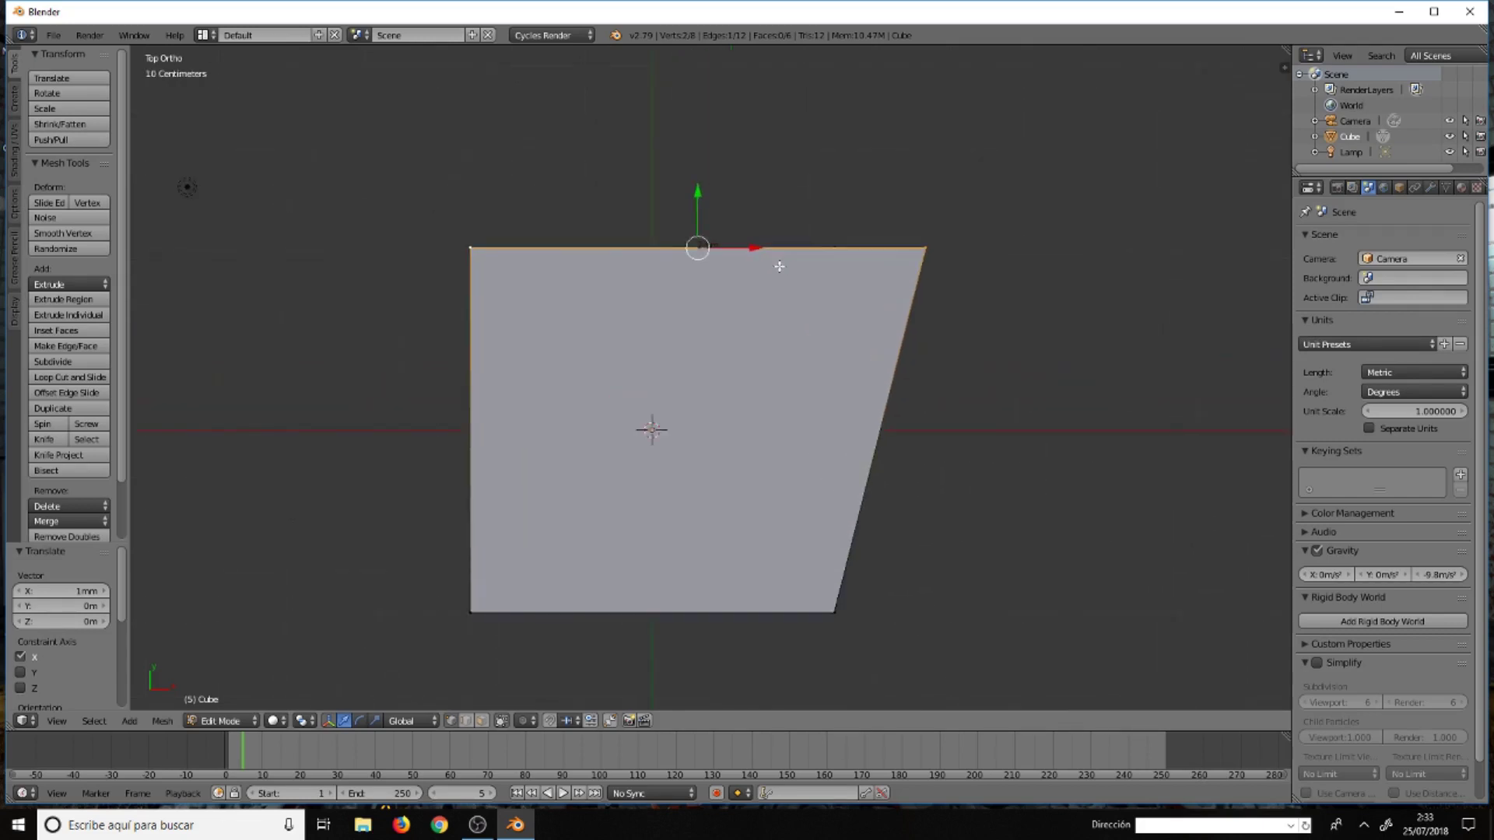
scroll(778, 265, "up", 3)
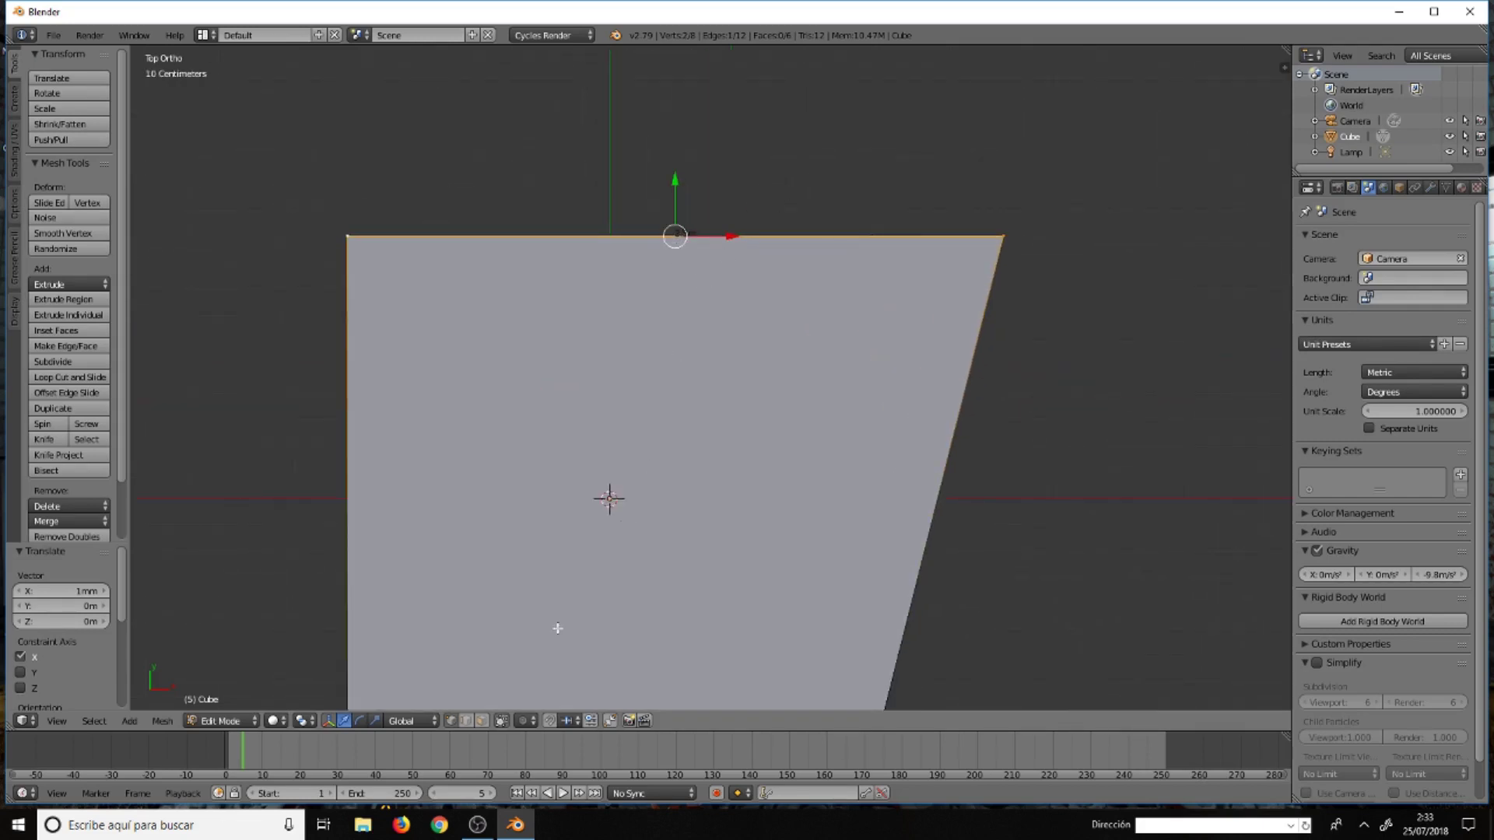
left_click(327, 721)
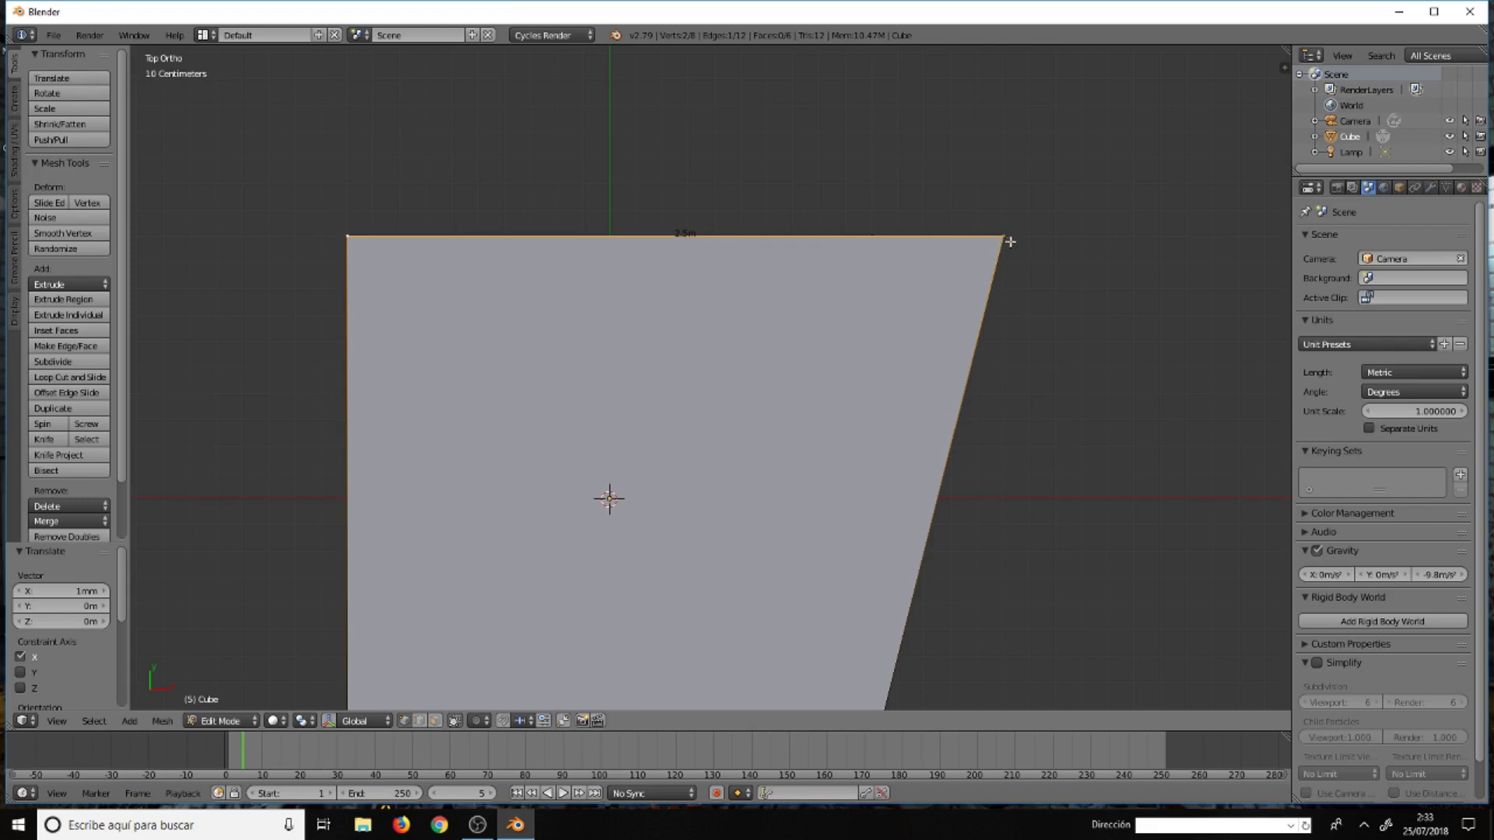
left_click(1369, 428)
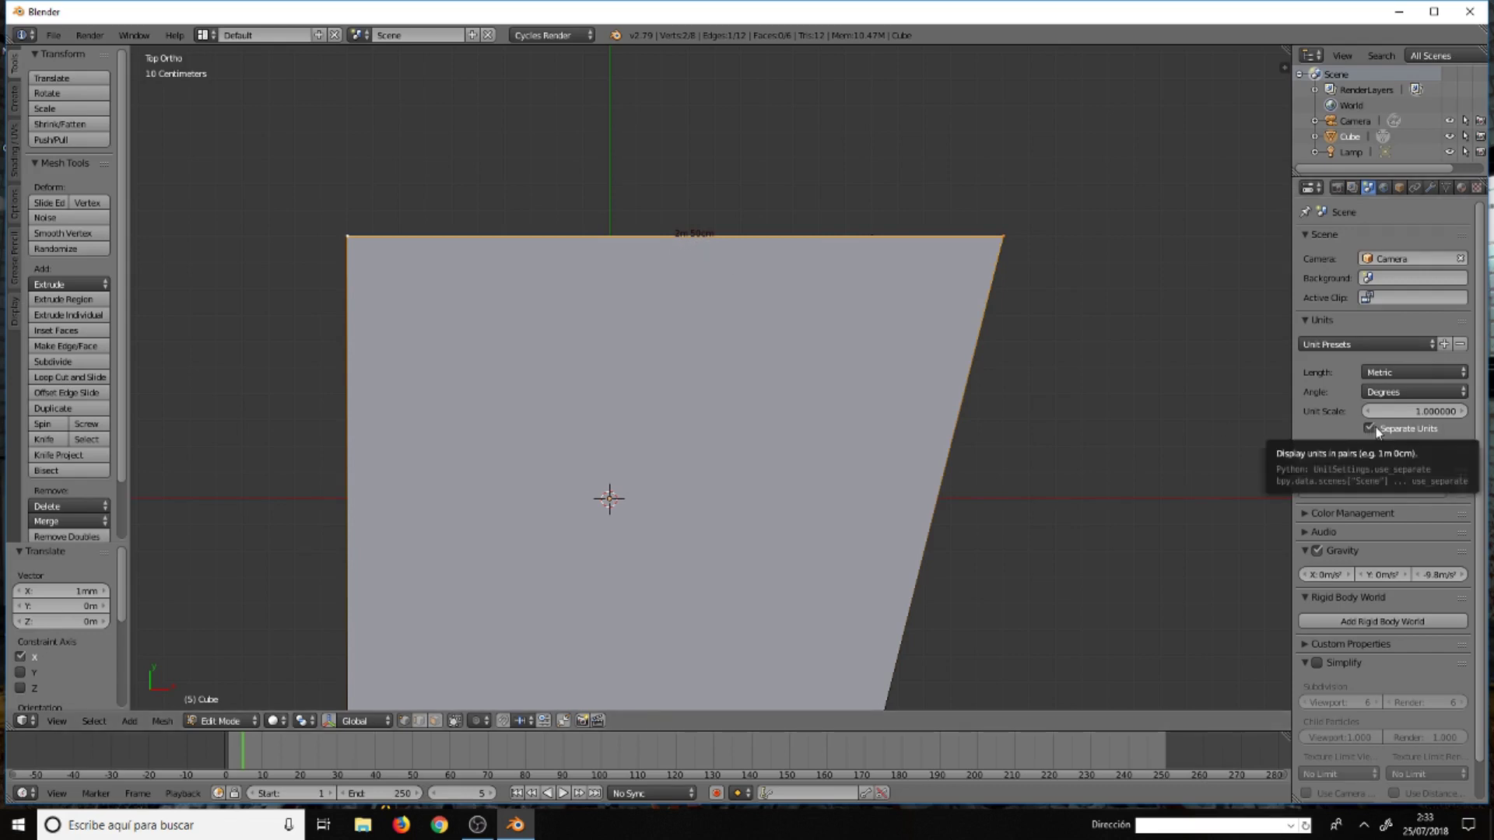
Zoom in and out to read the face's top edge as 2m 50cm
scroll(688, 306, "down", 2)
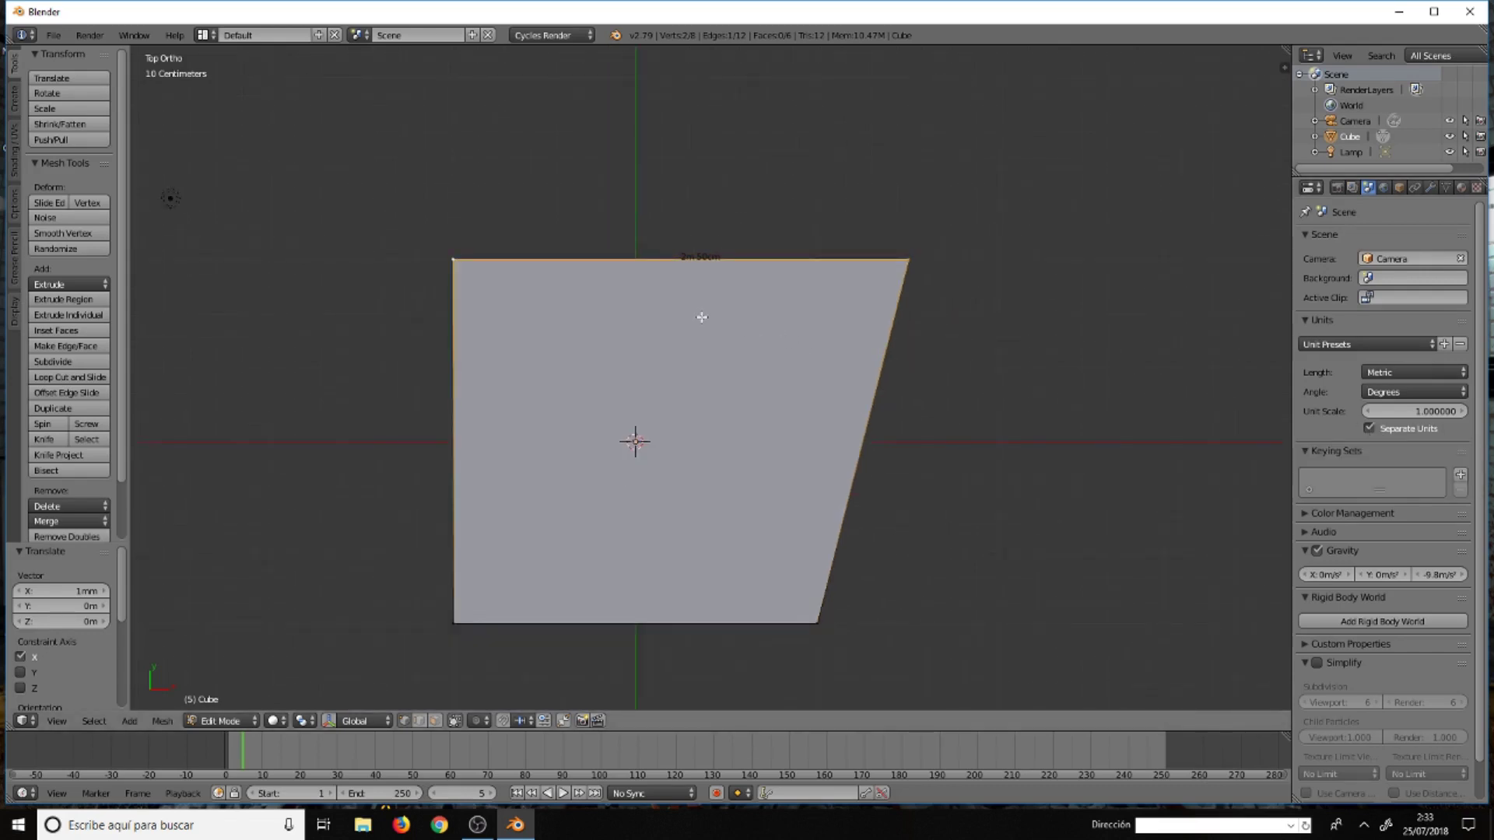
scroll(702, 317, "down", 1)
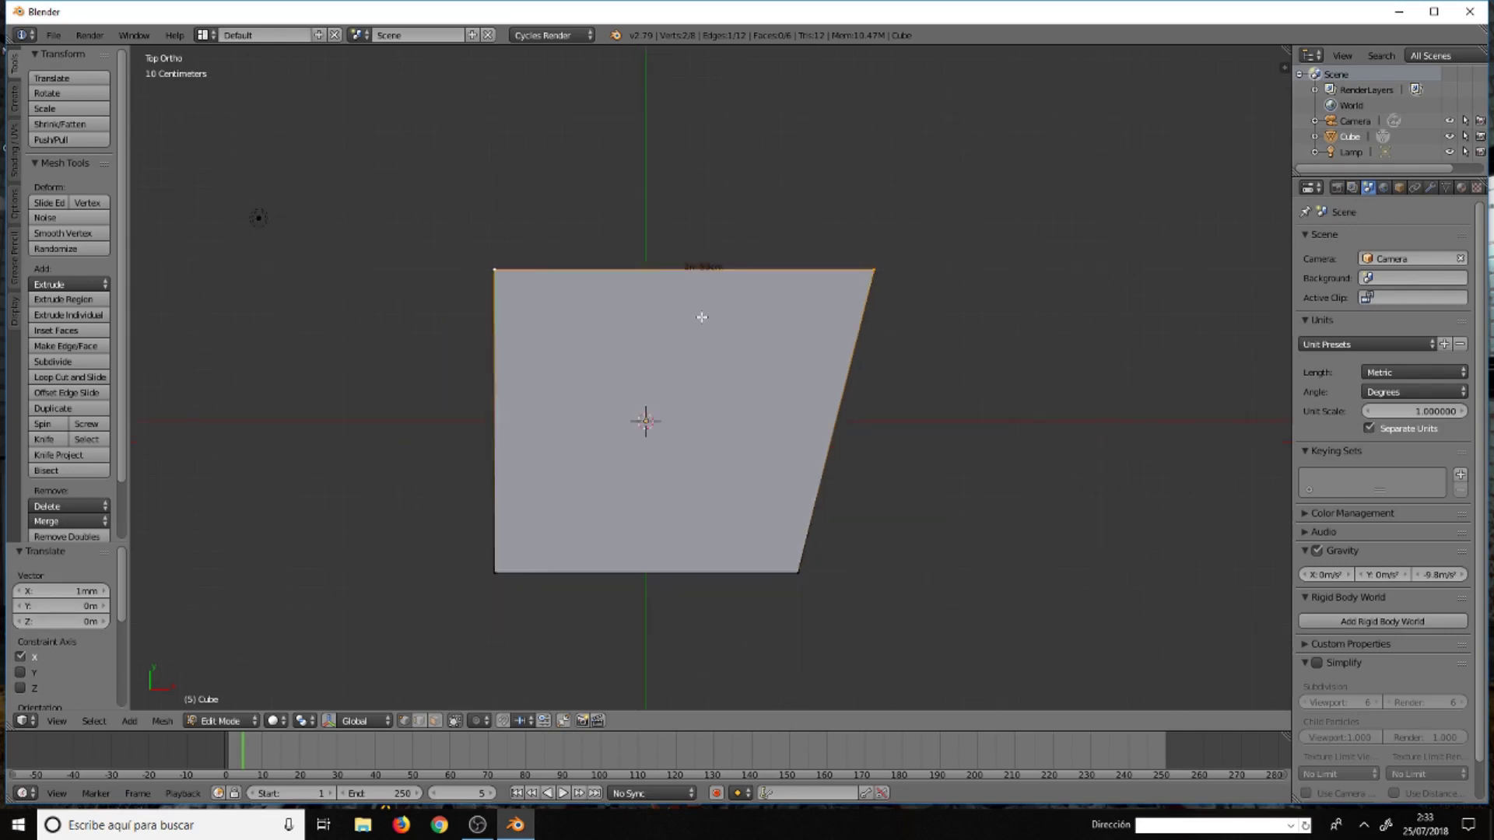
scroll(702, 317, "down", 4)
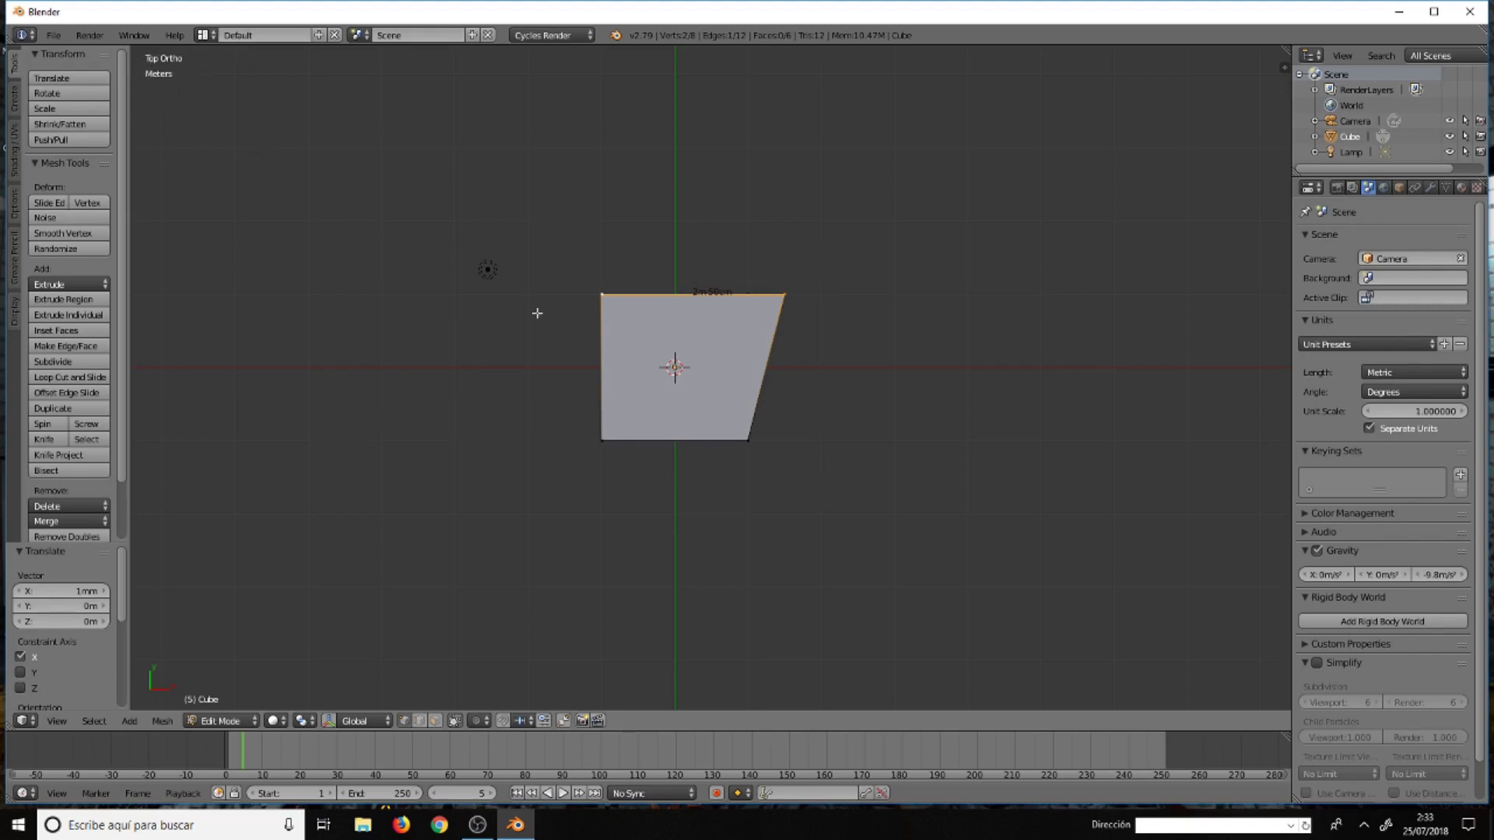
scroll(698, 380, "up", 1)
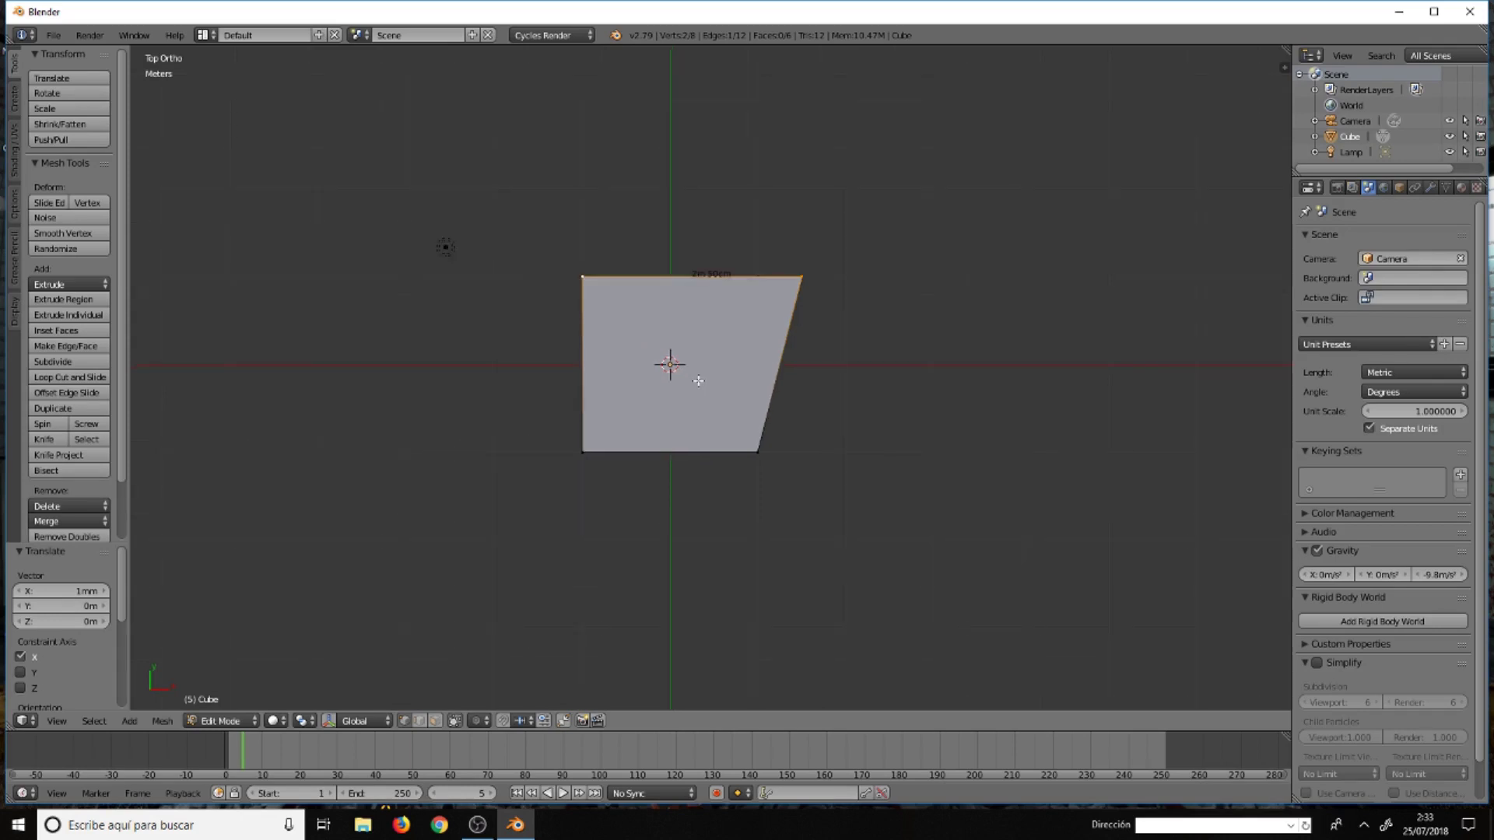
scroll(698, 380, "up", 1)
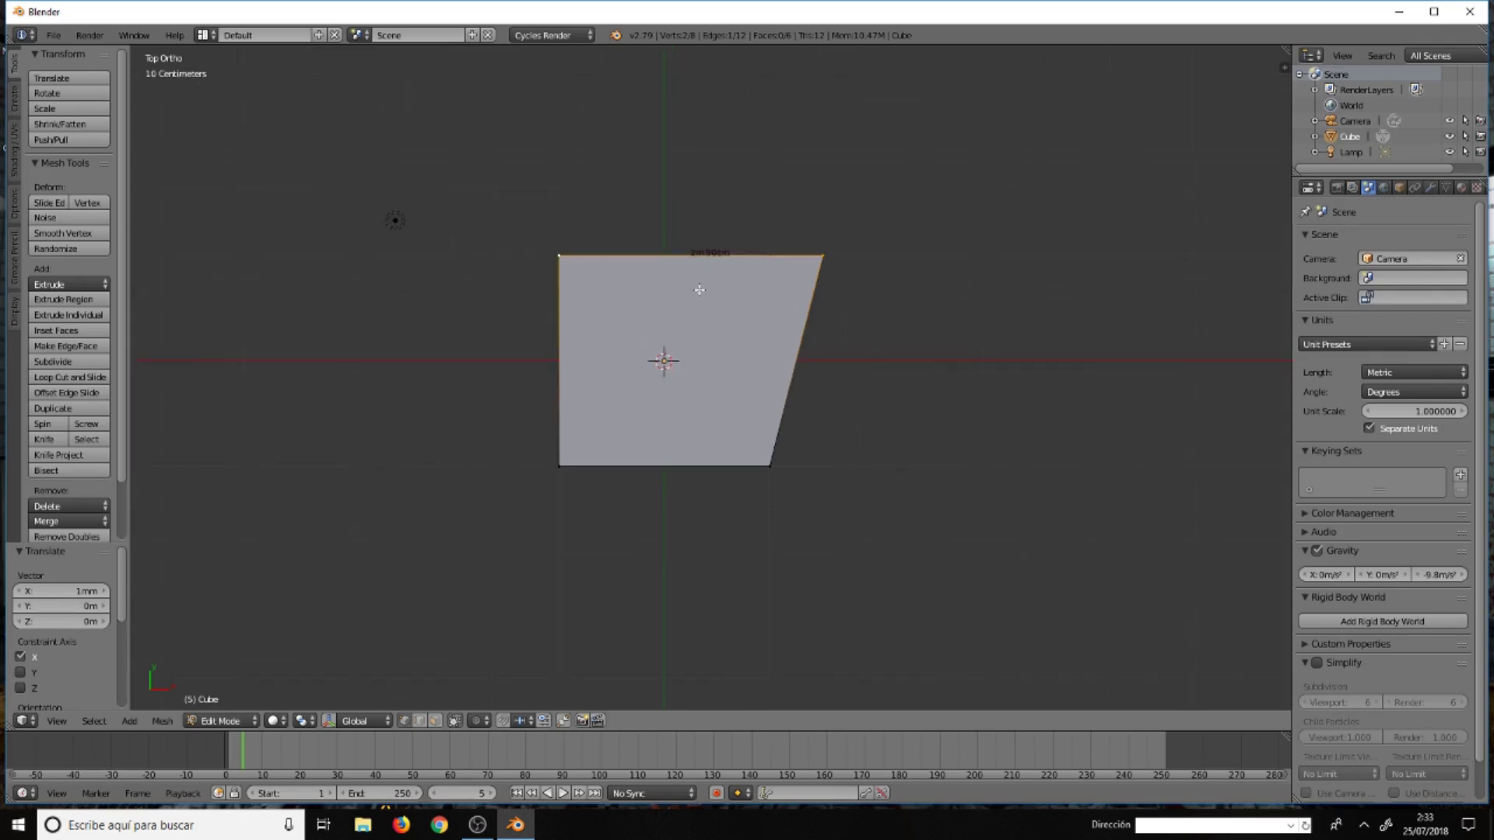
scroll(703, 289, "down", 1)
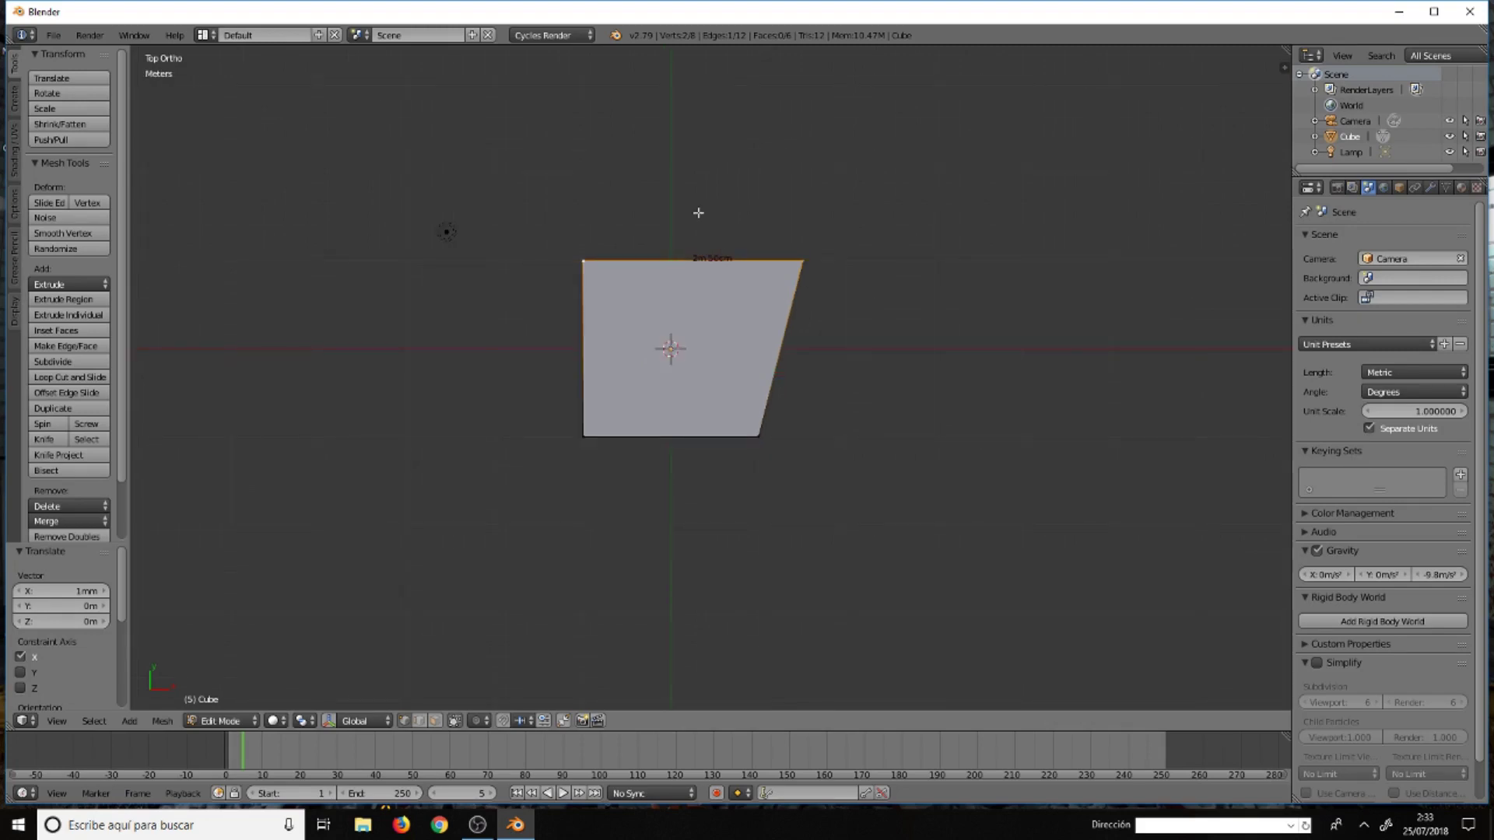
scroll(721, 283, "up", 1)
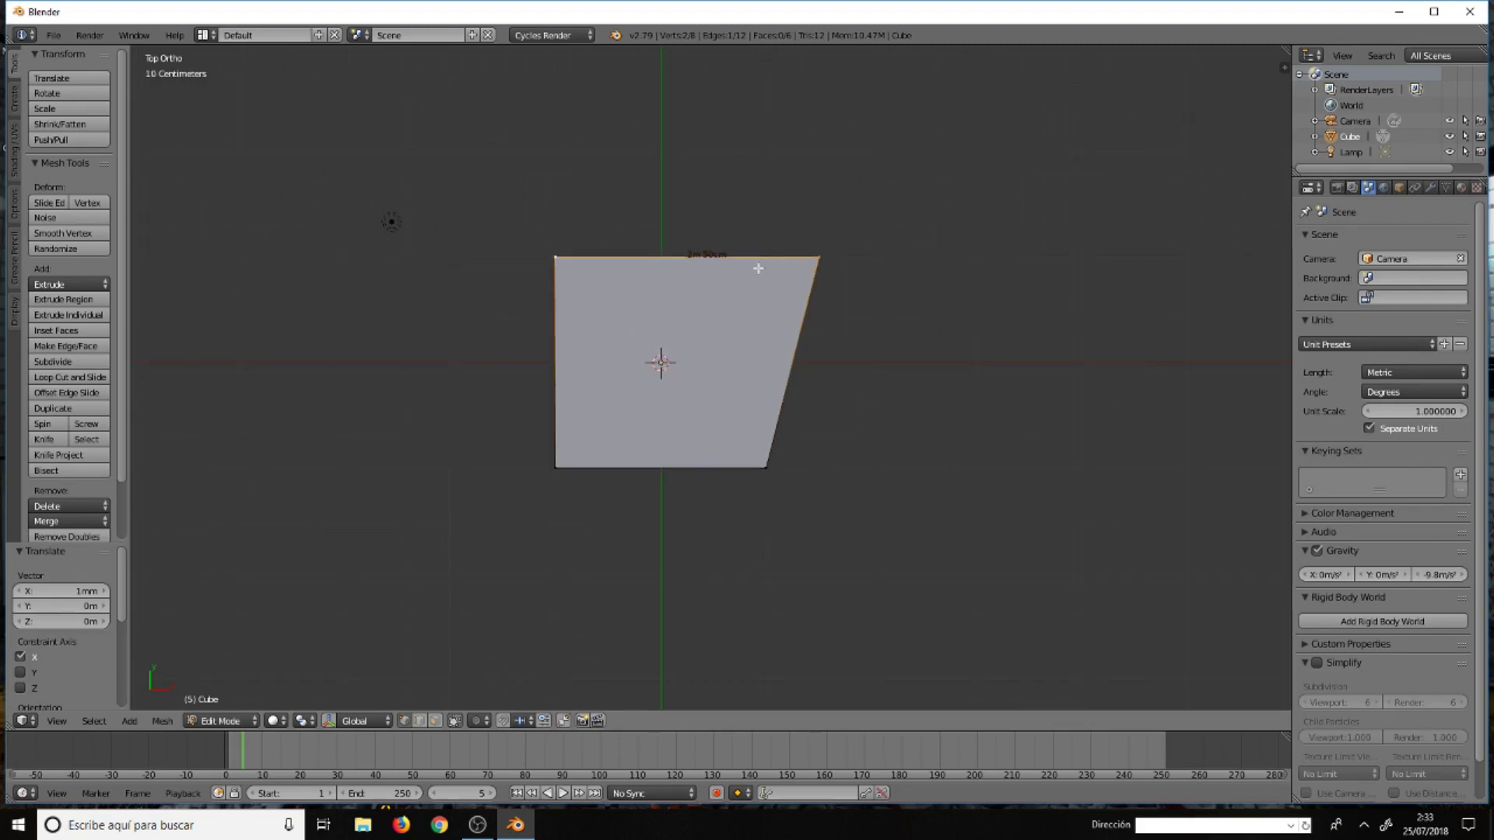
scroll(741, 291, "up", 4)
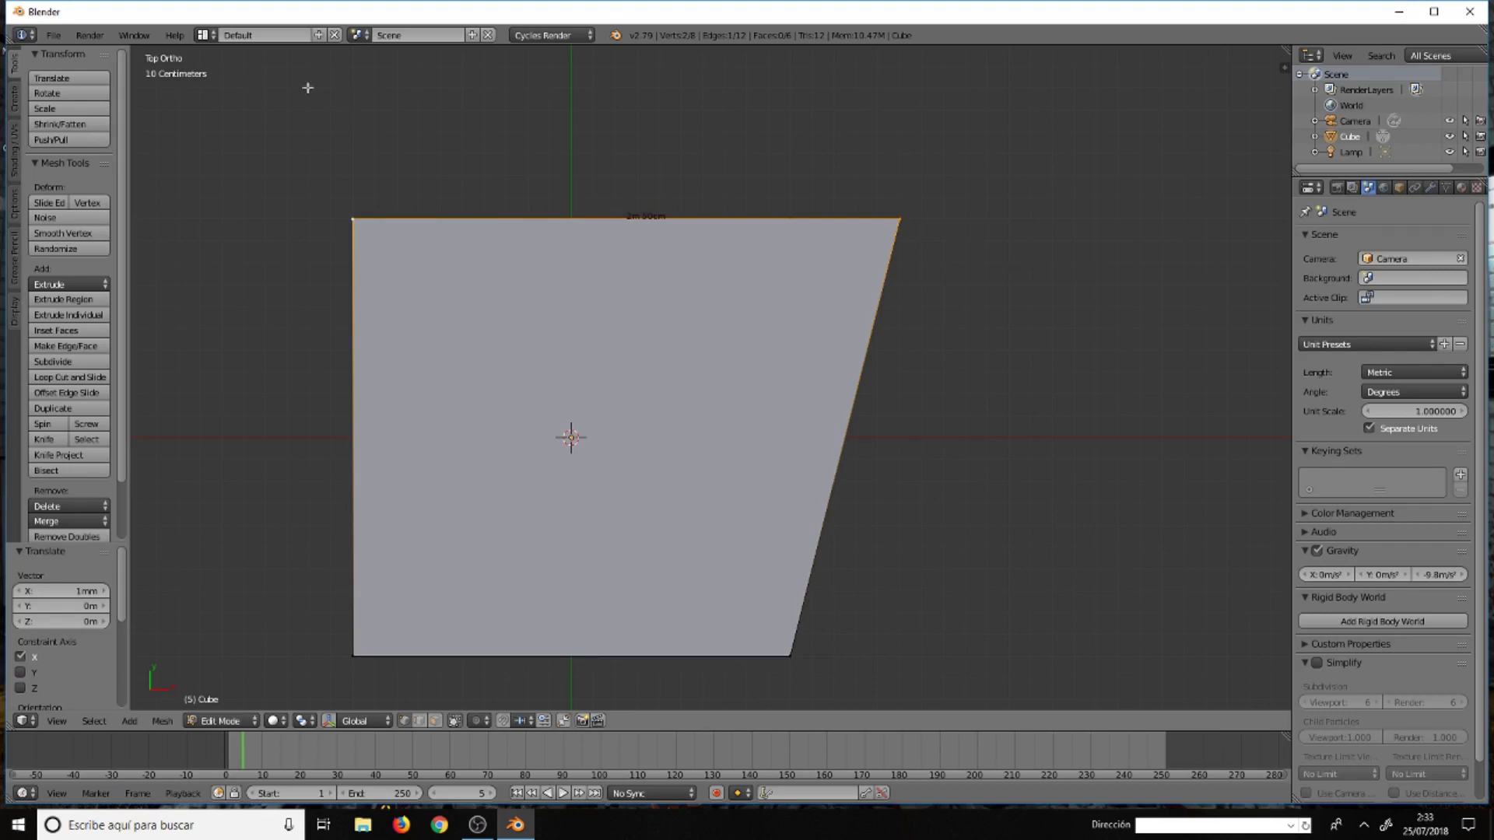
scroll(709, 329, "up", 2)
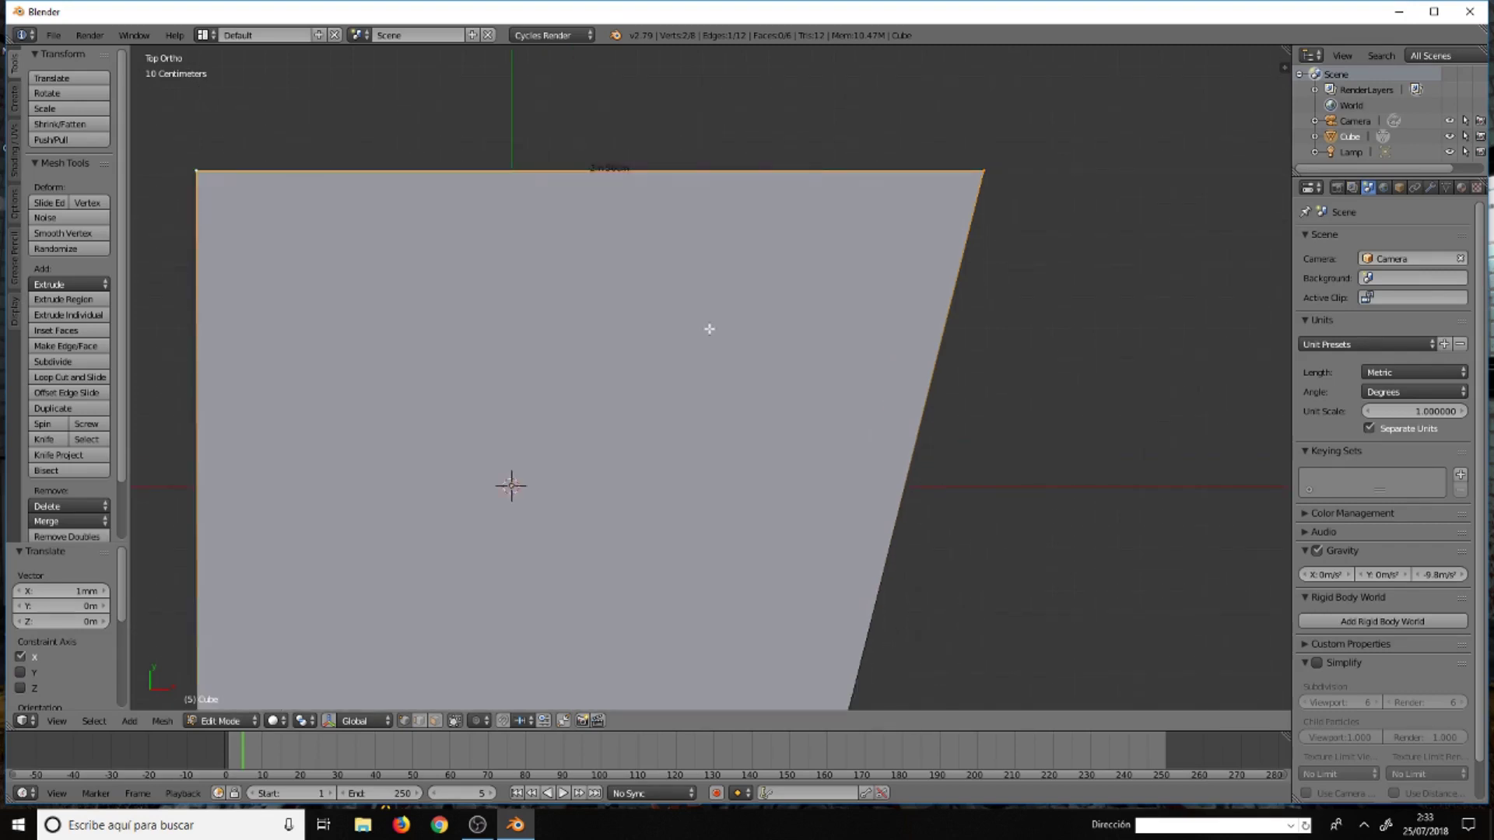
scroll(709, 328, "up", 3)
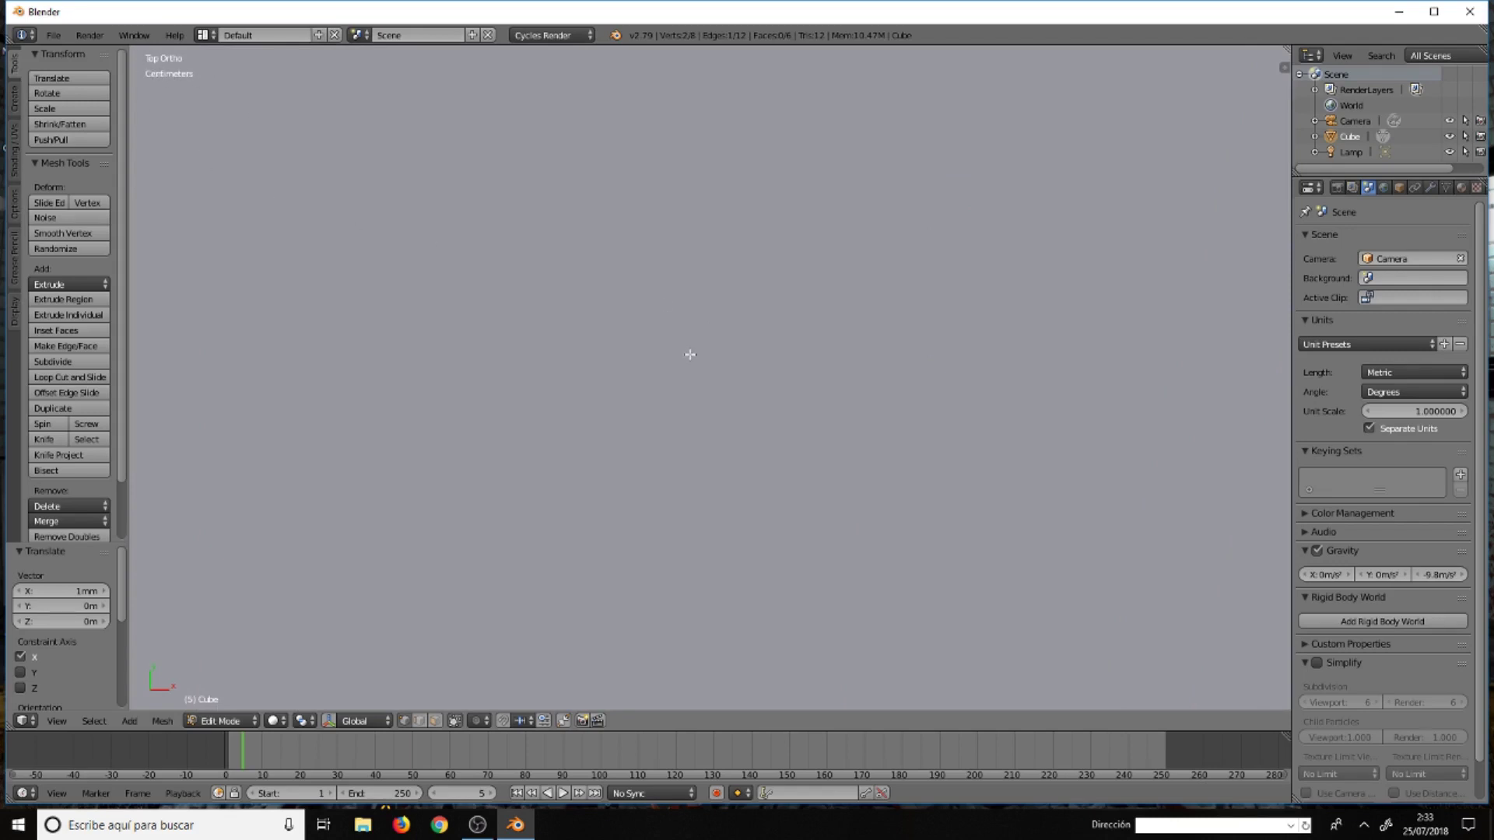
scroll(691, 355, "up", 2)
scroll(644, 324, "down", 3)
scroll(645, 325, "down", 4)
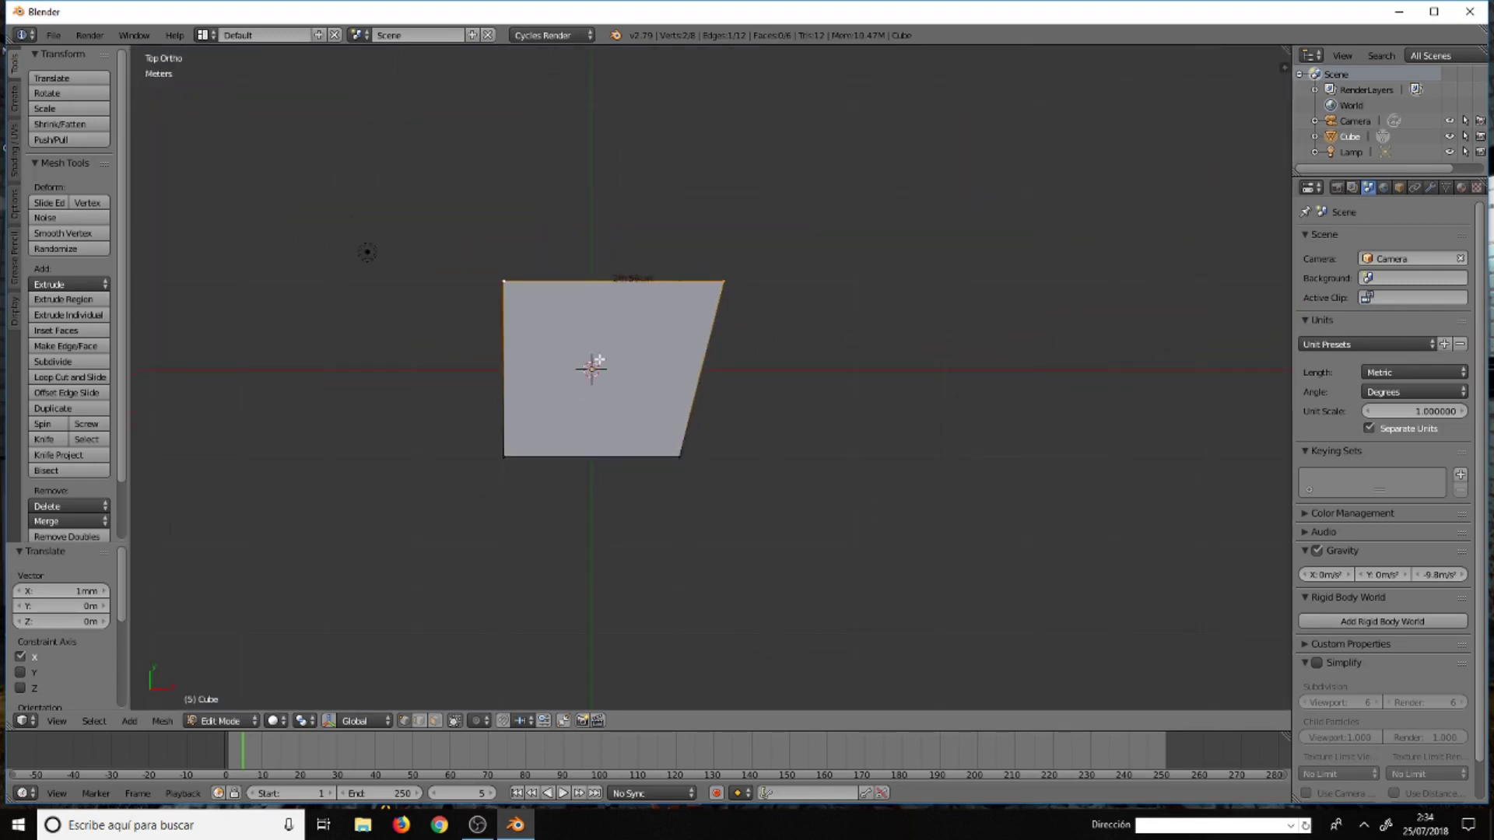
Delete the selected vertices, then select all remaining vertices and delete them too
key("x")
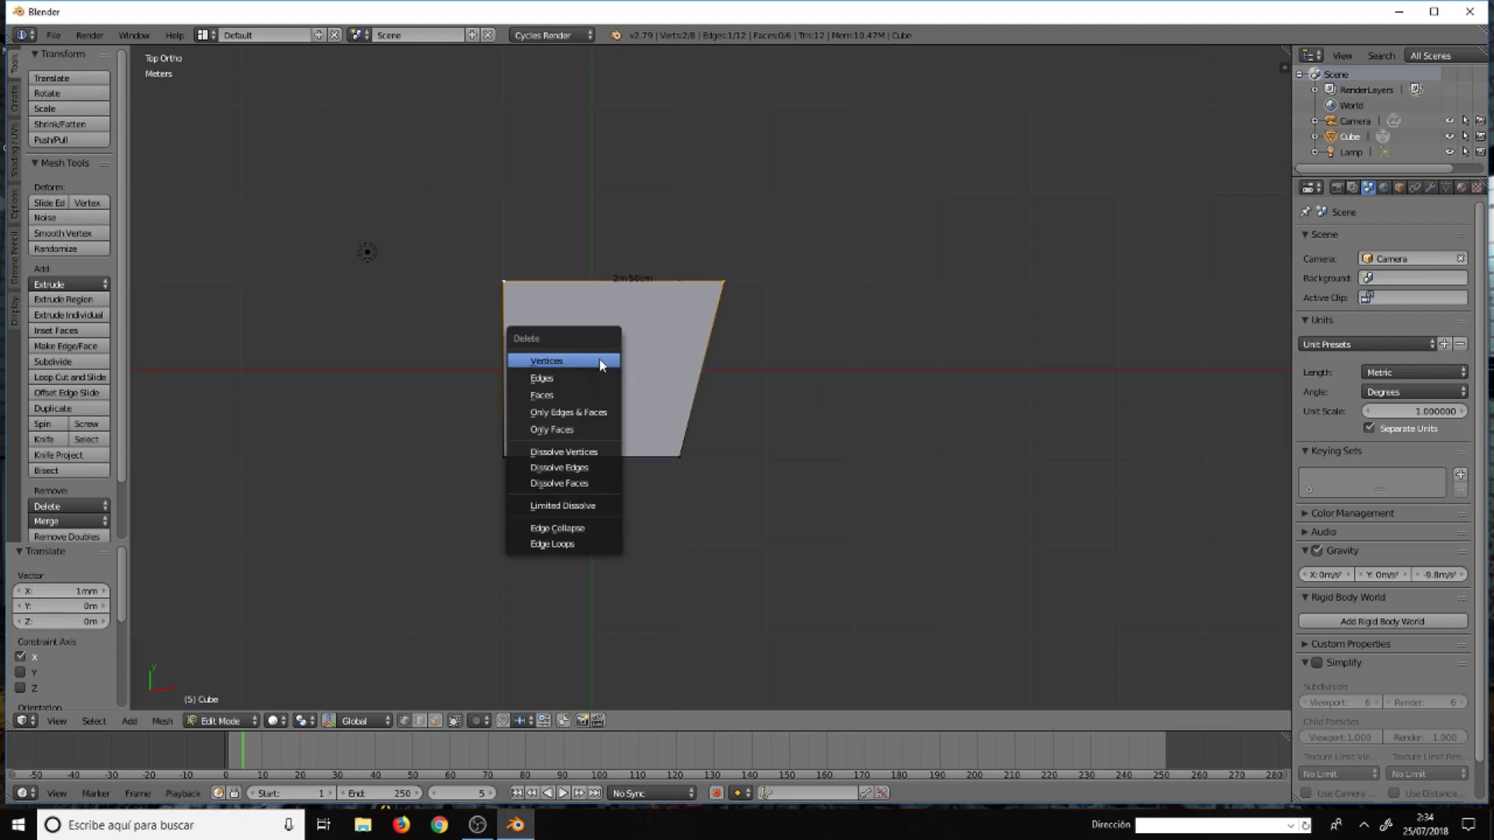
left_click(599, 359)
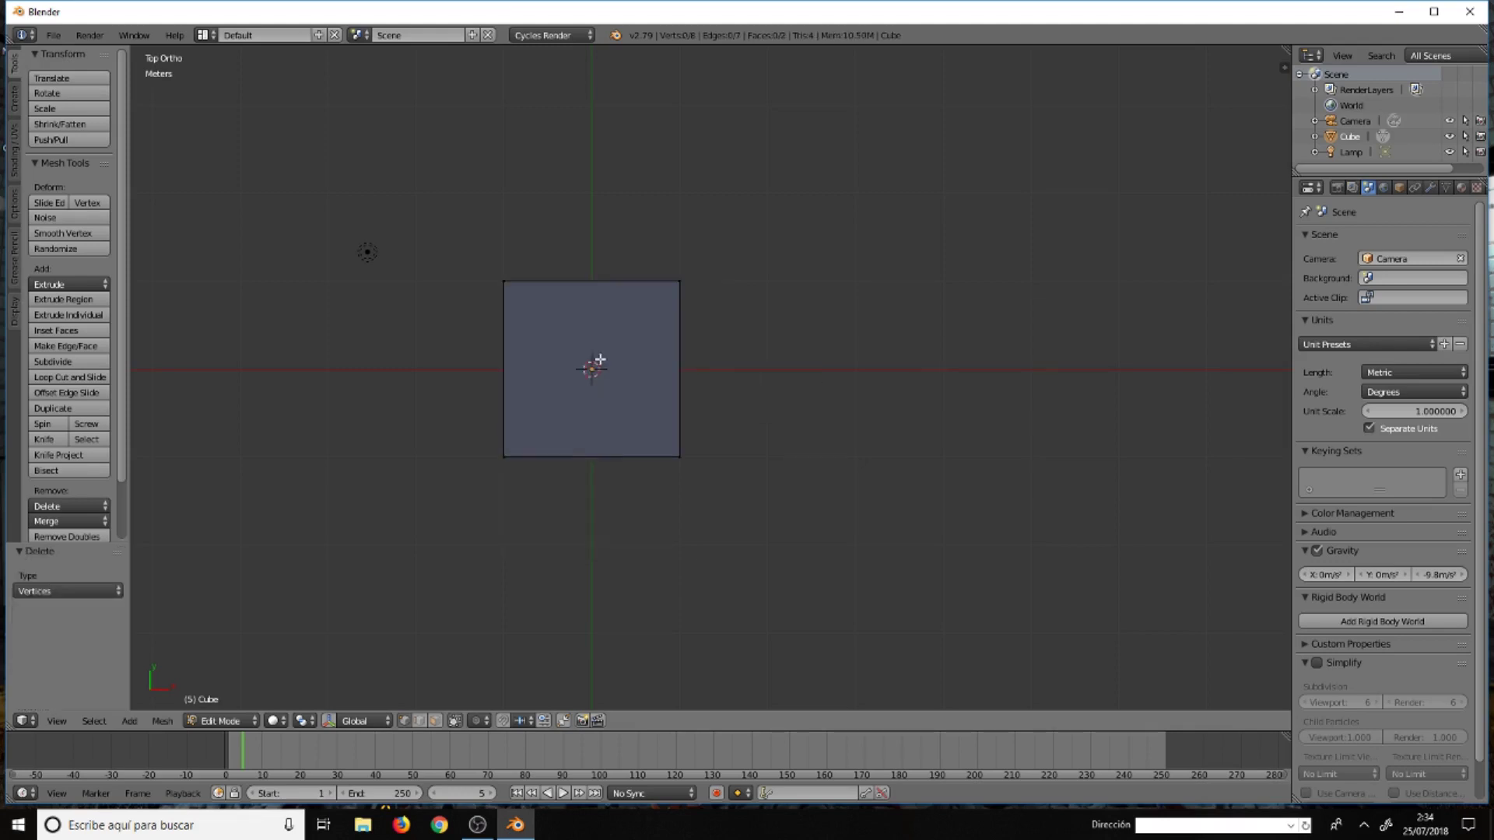
key("a")
key("x")
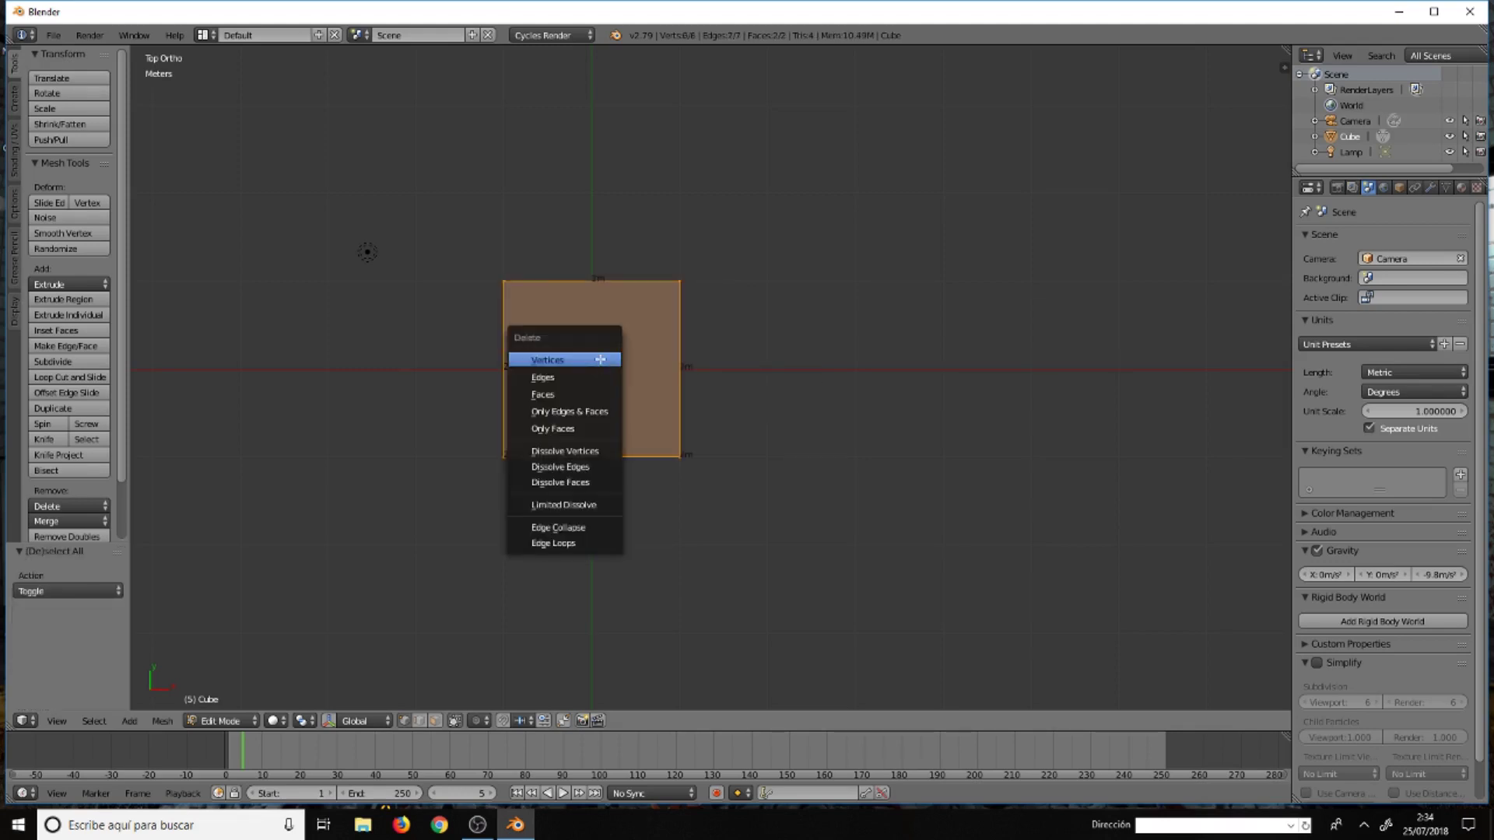
left_click(599, 360)
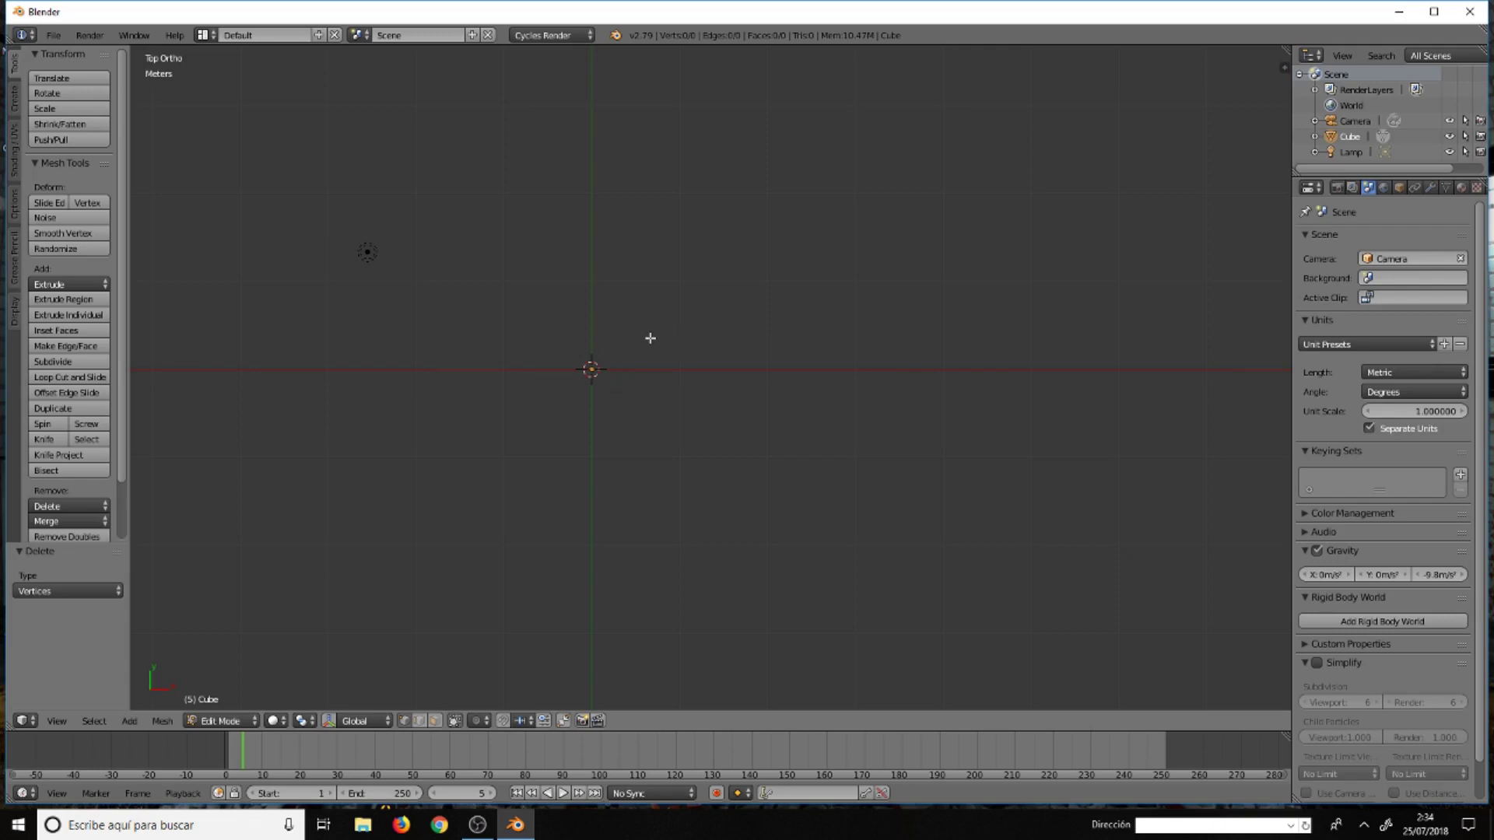
scroll(650, 338, "up", 3)
scroll(651, 338, "up", 3)
scroll(508, 357, "up", 2)
scroll(492, 397, "up", 3)
scroll(454, 355, "down", 2)
scroll(512, 328, "up", 3)
scroll(498, 317, "up", 2)
scroll(629, 301, "down", 2)
scroll(629, 301, "down", 5)
scroll(629, 301, "down", 4)
scroll(629, 301, "down", 3)
scroll(625, 319, "down", 4)
scroll(624, 319, "down", 2)
scroll(624, 320, "down", 3)
scroll(623, 319, "down", 1)
scroll(623, 319, "down", 2)
scroll(580, 278, "down", 2)
scroll(670, 253, "down", 2)
scroll(670, 253, "down", 3)
scroll(670, 253, "down", 2)
scroll(670, 252, "down", 2)
scroll(670, 253, "down", 2)
scroll(630, 194, "down", 1)
scroll(630, 194, "down", 2)
scroll(631, 193, "down", 1)
scroll(630, 194, "down", 1)
scroll(631, 193, "down", 1)
scroll(728, 249, "up", 2)
mouse_move(636, 247)
middle_mouse_down("shift")
mouse_move(637, 223)
mouse_move(769, 395)
mouse_move(789, 388)
middle_mouse_up("shift")
scroll(693, 349, "up", 2)
scroll(689, 335, "up", 3)
mouse_move(572, 224)
middle_mouse_down("shift")
mouse_move(817, 417)
mouse_move(771, 364)
middle_mouse_up("shift")
scroll(694, 347, "down", 2)
scroll(693, 347, "down", 3)
scroll(693, 347, "up", 2)
scroll(692, 347, "up", 2)
scroll(692, 348, "up", 2)
scroll(721, 212, "up", 5)
scroll(716, 223, "up", 3)
scroll(715, 221, "down", 3)
scroll(716, 223, "down", 2)
scroll(716, 224, "down", 2)
scroll(716, 226, "down", 2)
scroll(717, 226, "up", 1)
scroll(717, 225, "up", 1)
scroll(716, 225, "up", 2)
scroll(717, 224, "up", 4)
scroll(717, 225, "up", 4)
scroll(717, 226, "up", 4)
scroll(717, 227, "down", 2)
scroll(717, 226, "down", 4)
scroll(718, 226, "down", 3)
middle_click_drag(724, 300, 723, 316, "shift")
middle_click_drag(725, 447, 700, 350, "shift")
Add a plane, delete all but its top-left vertex, and select that lone vertex
key("shift+a")
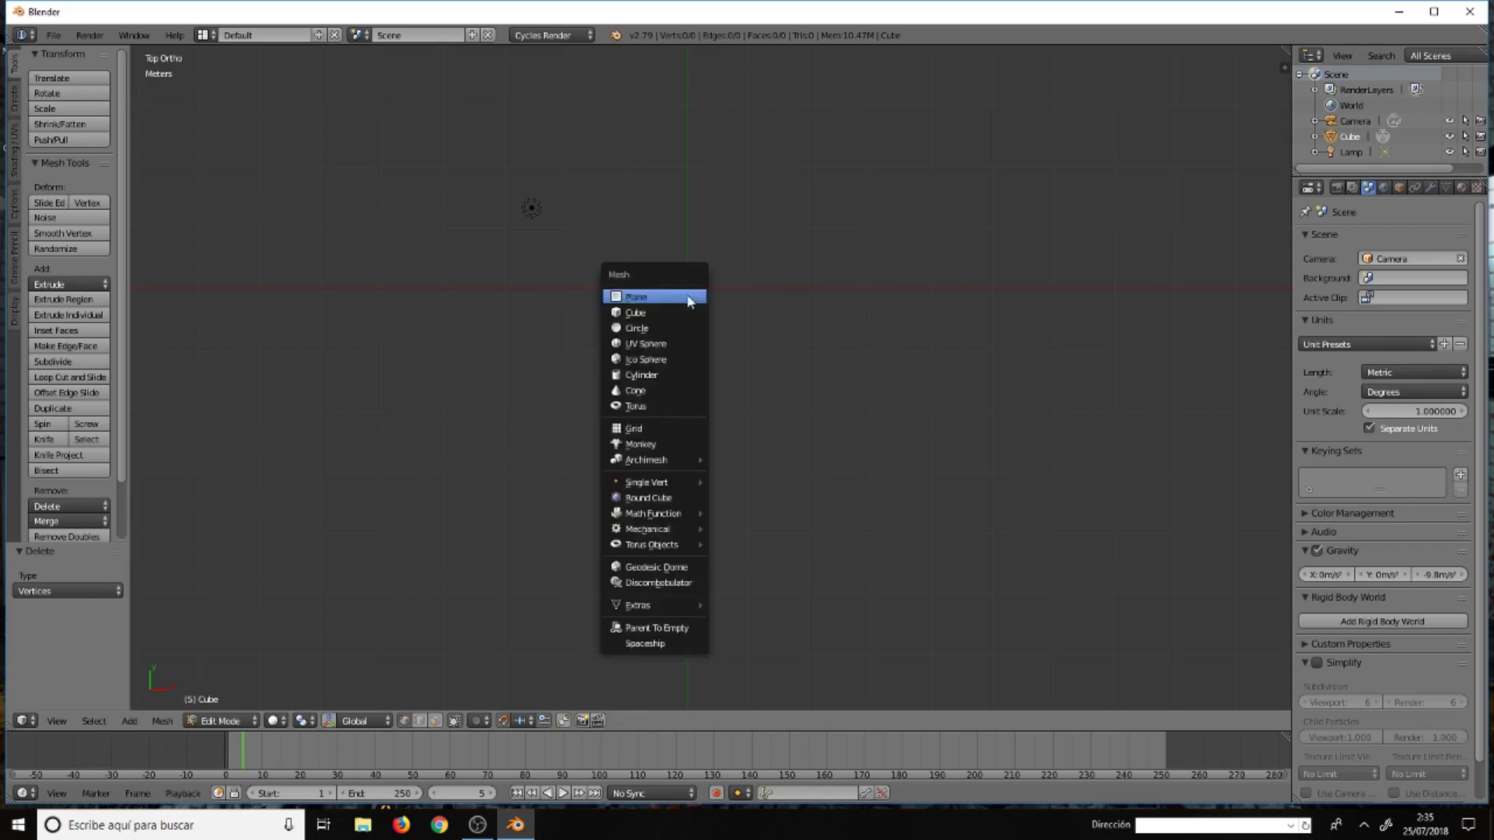
left_click(690, 300)
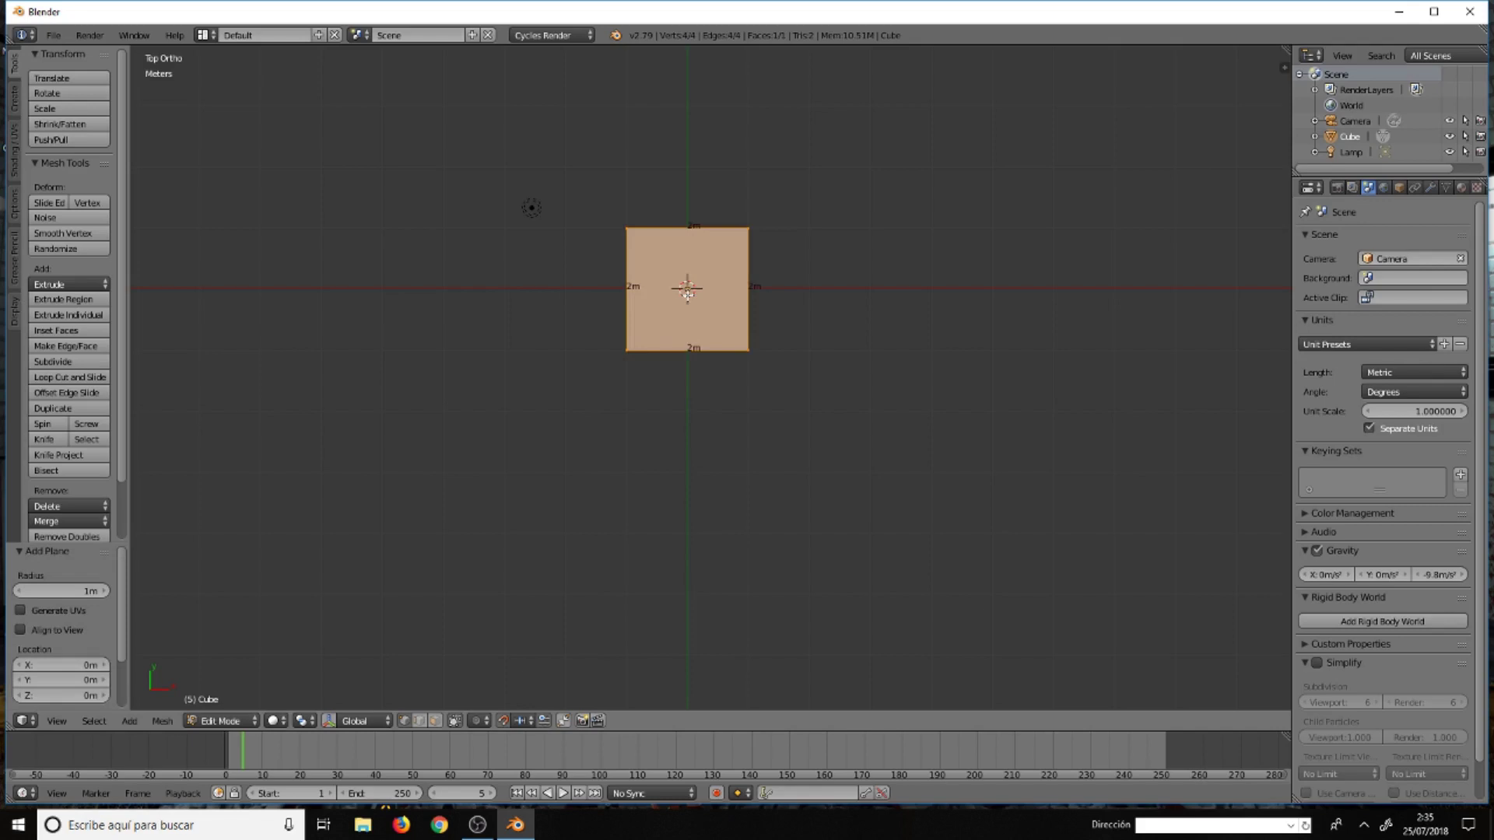
right_click(627, 230)
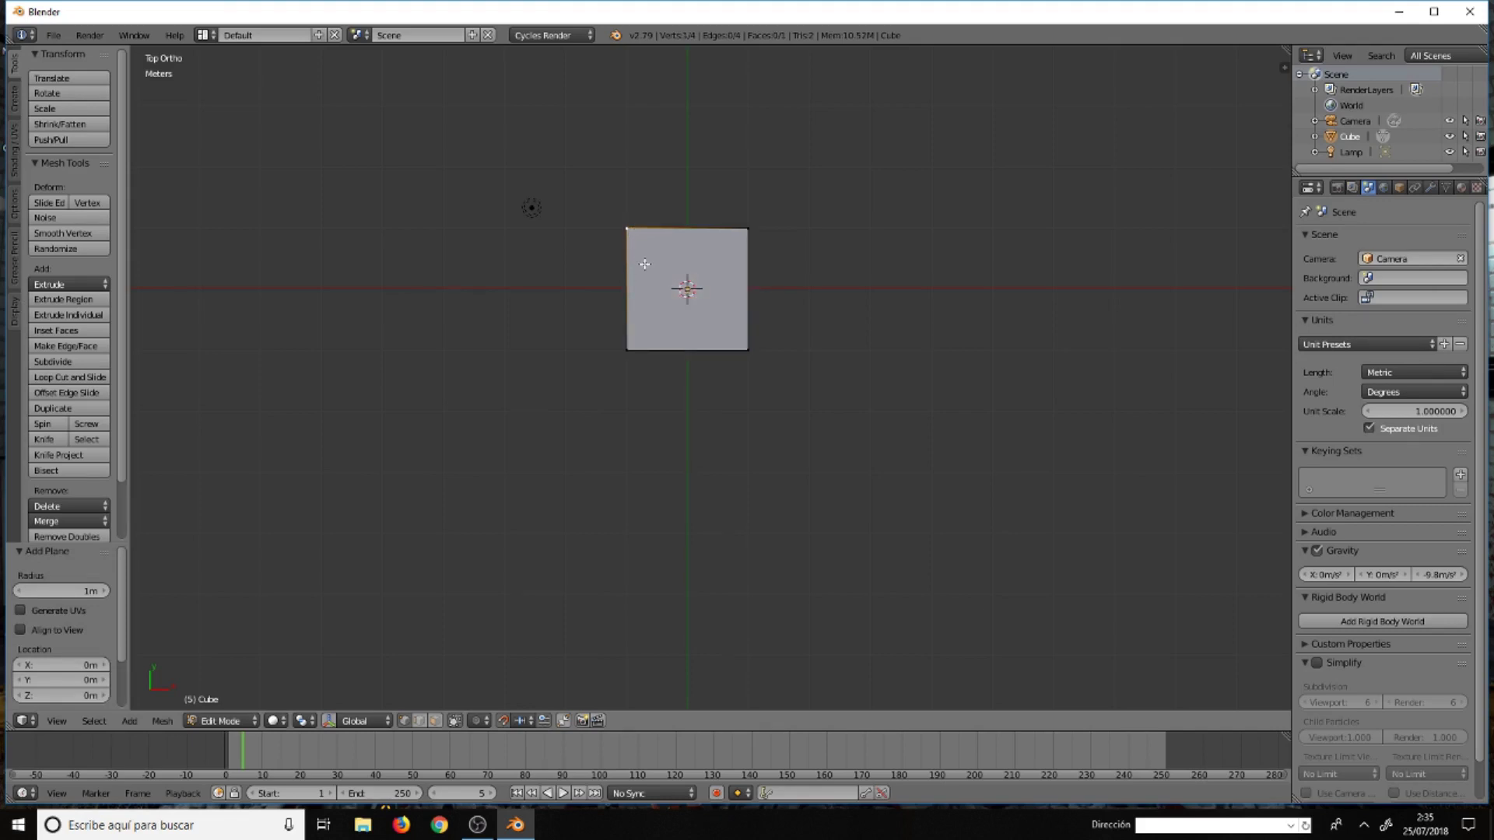
key("ctrl+i")
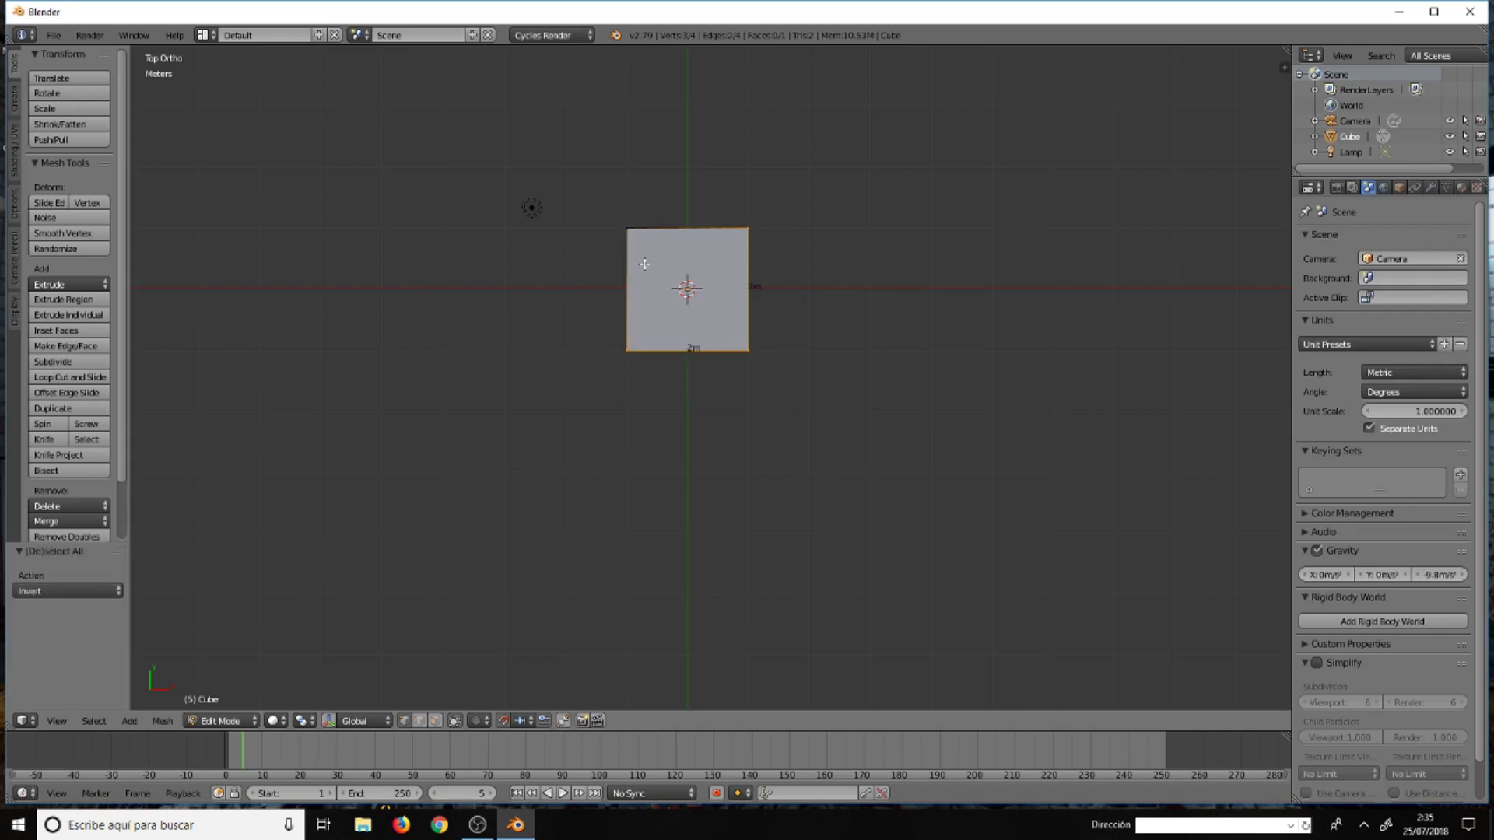
key("x")
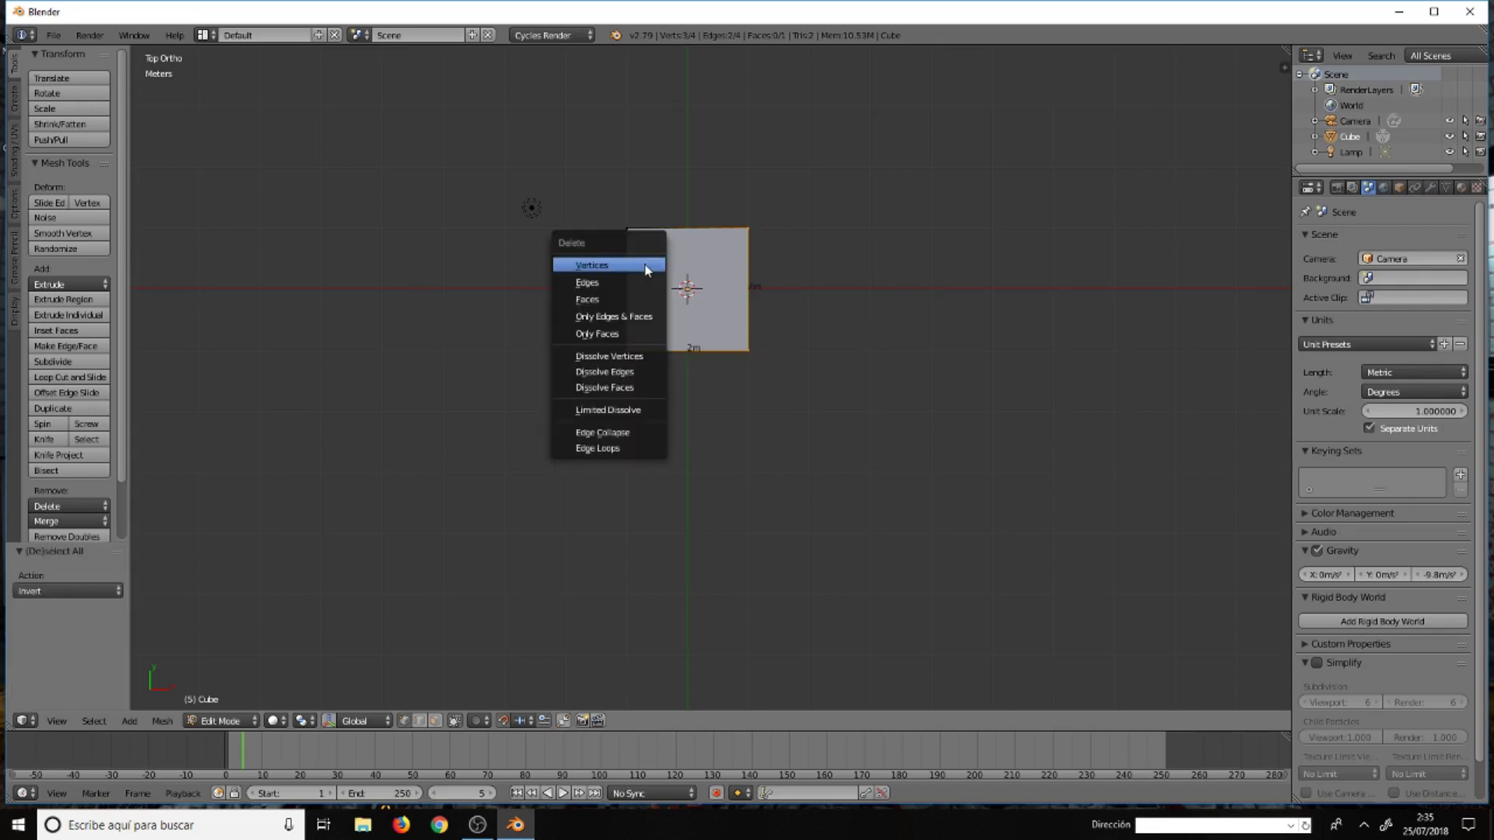
left_click(644, 264)
right_click(628, 230)
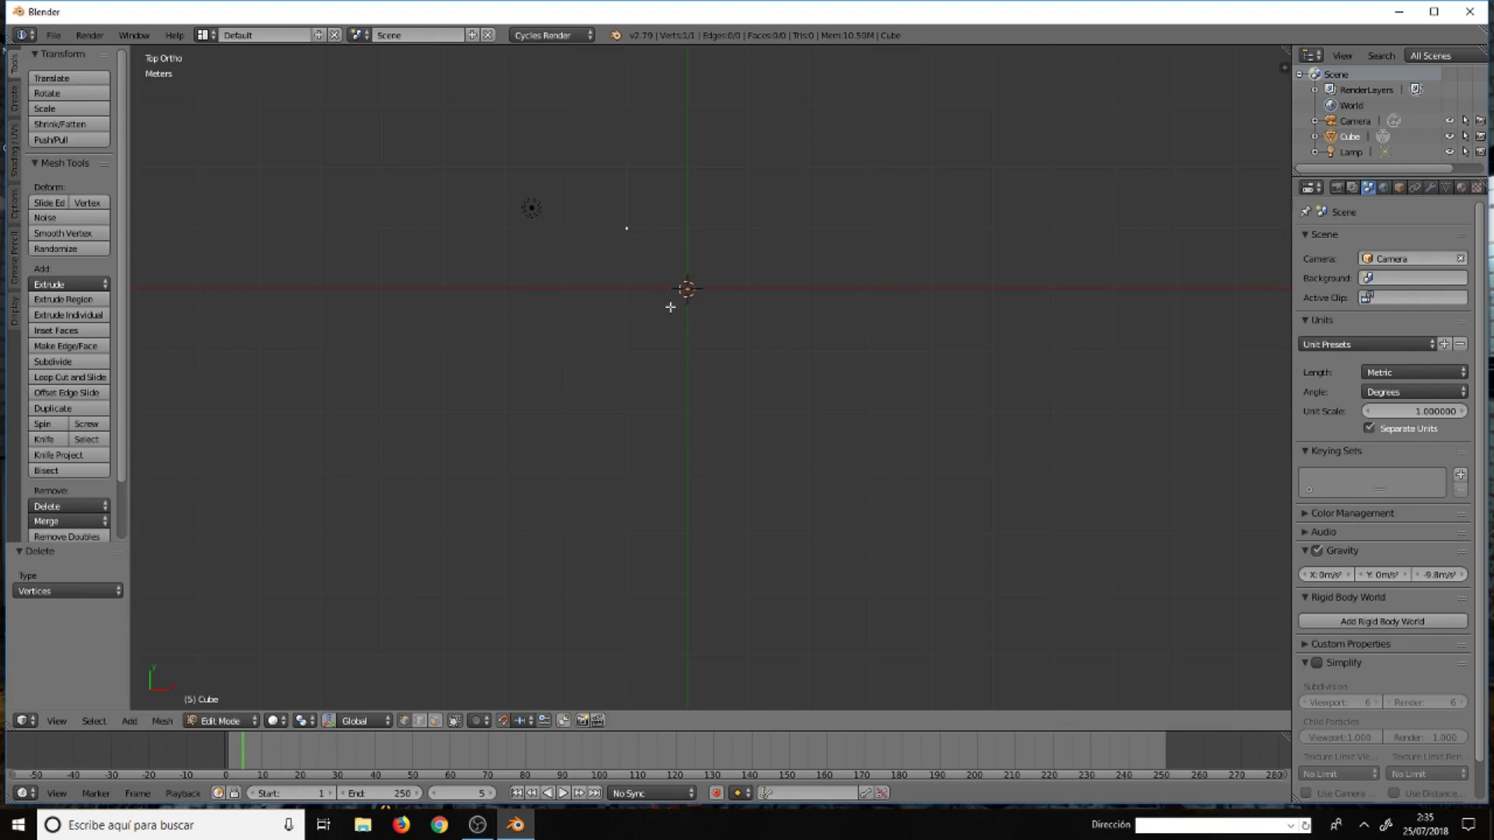
key("shift+s")
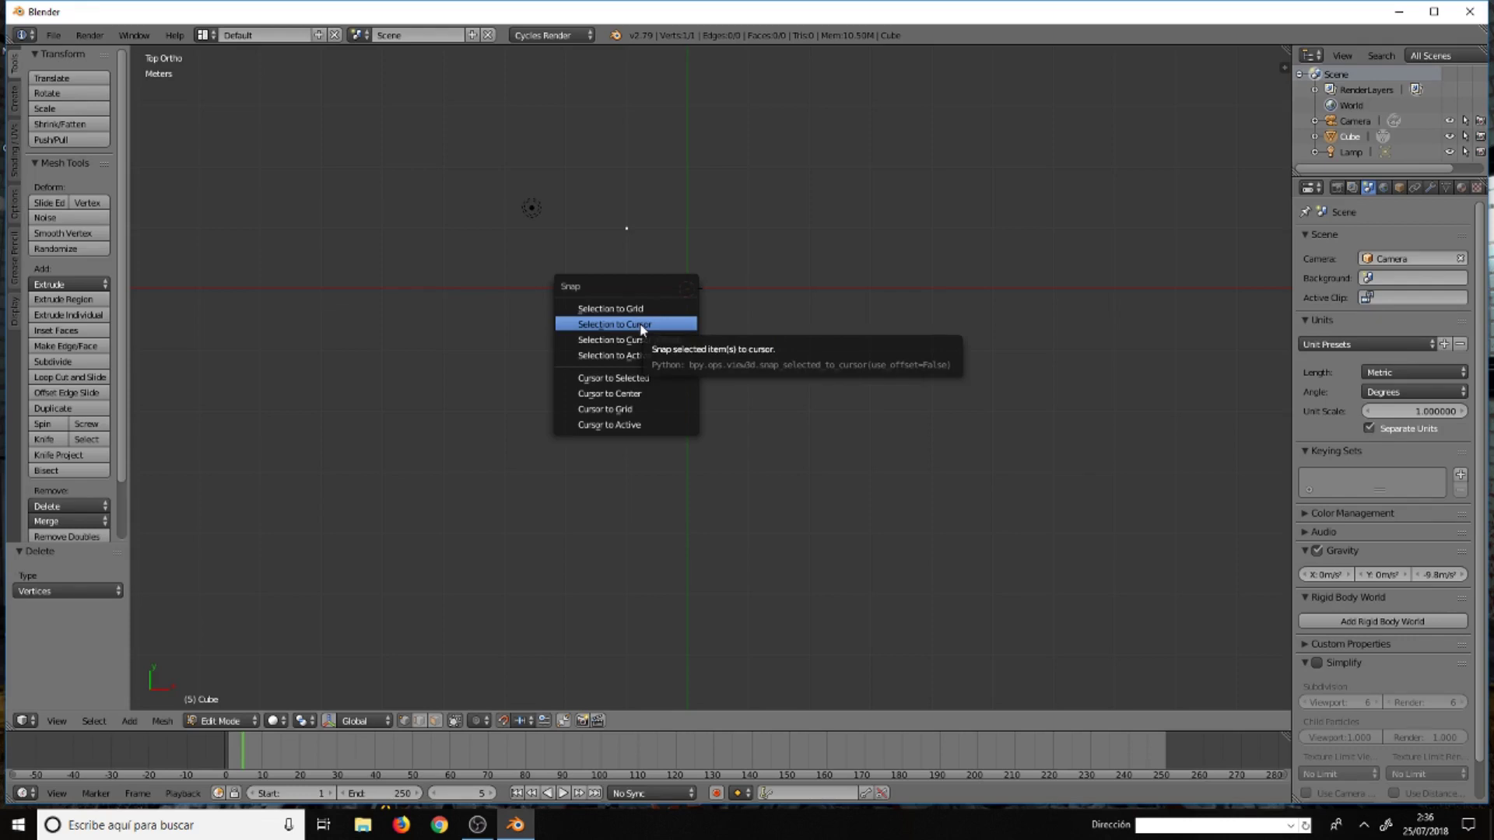
Snap the lone vertex onto the 3D cursor at the scene origin
left_click(640, 326)
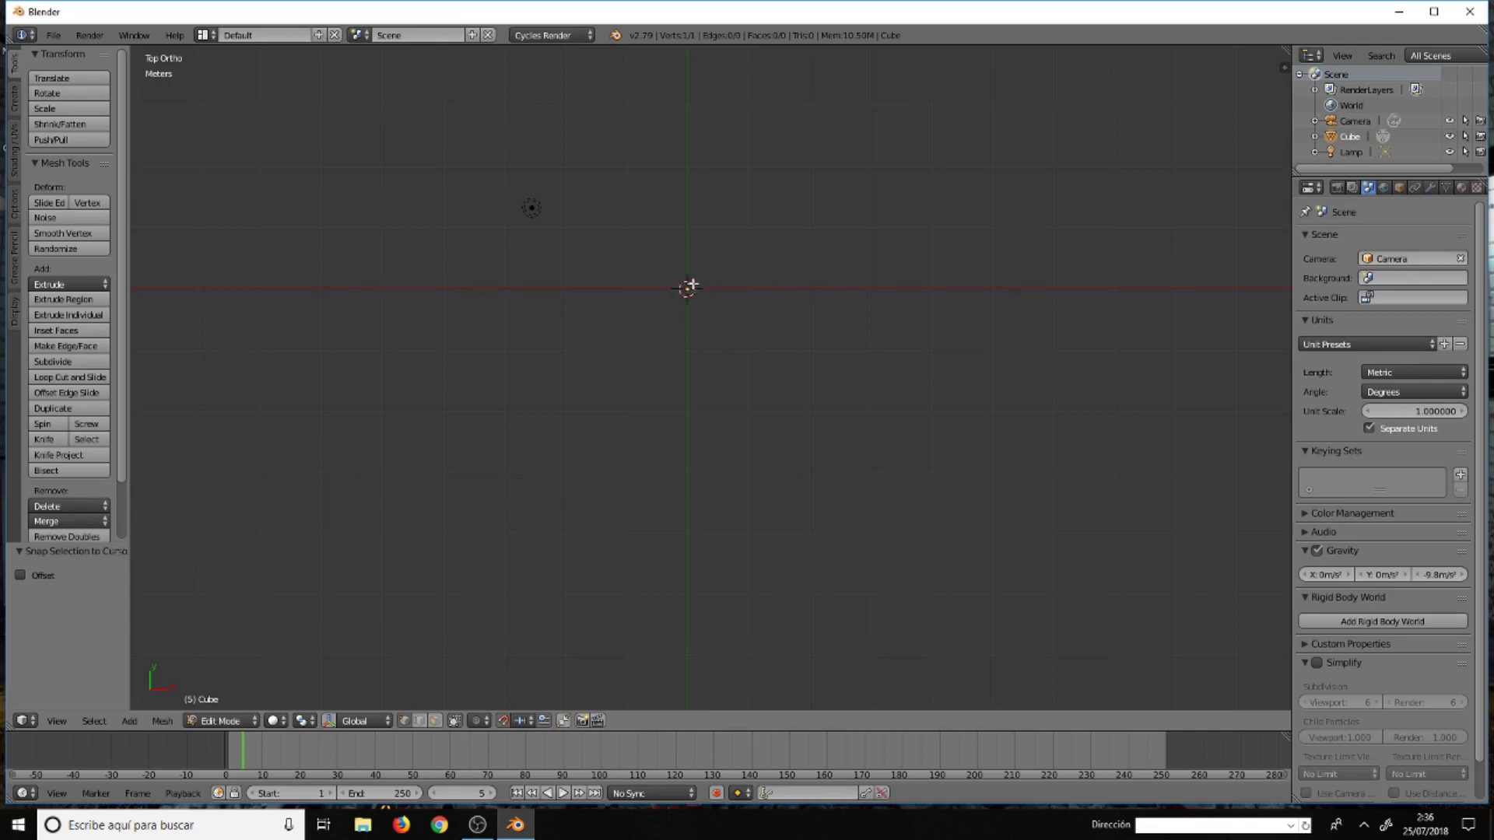
key("e")
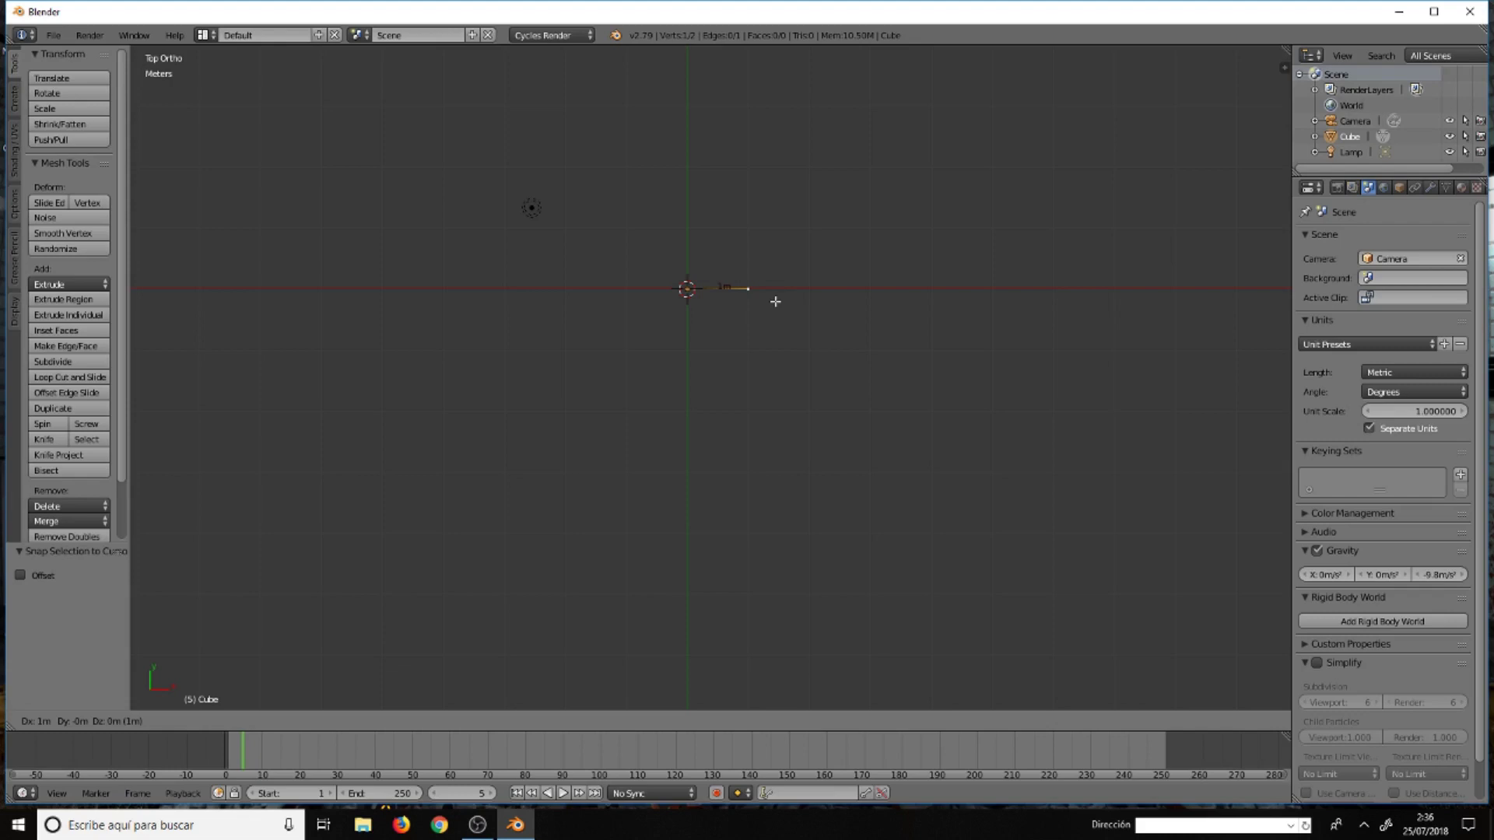
Extrude the vertex 1m along X, then move its end 40cm further to make a 1m 40cm edge
left_click(776, 301)
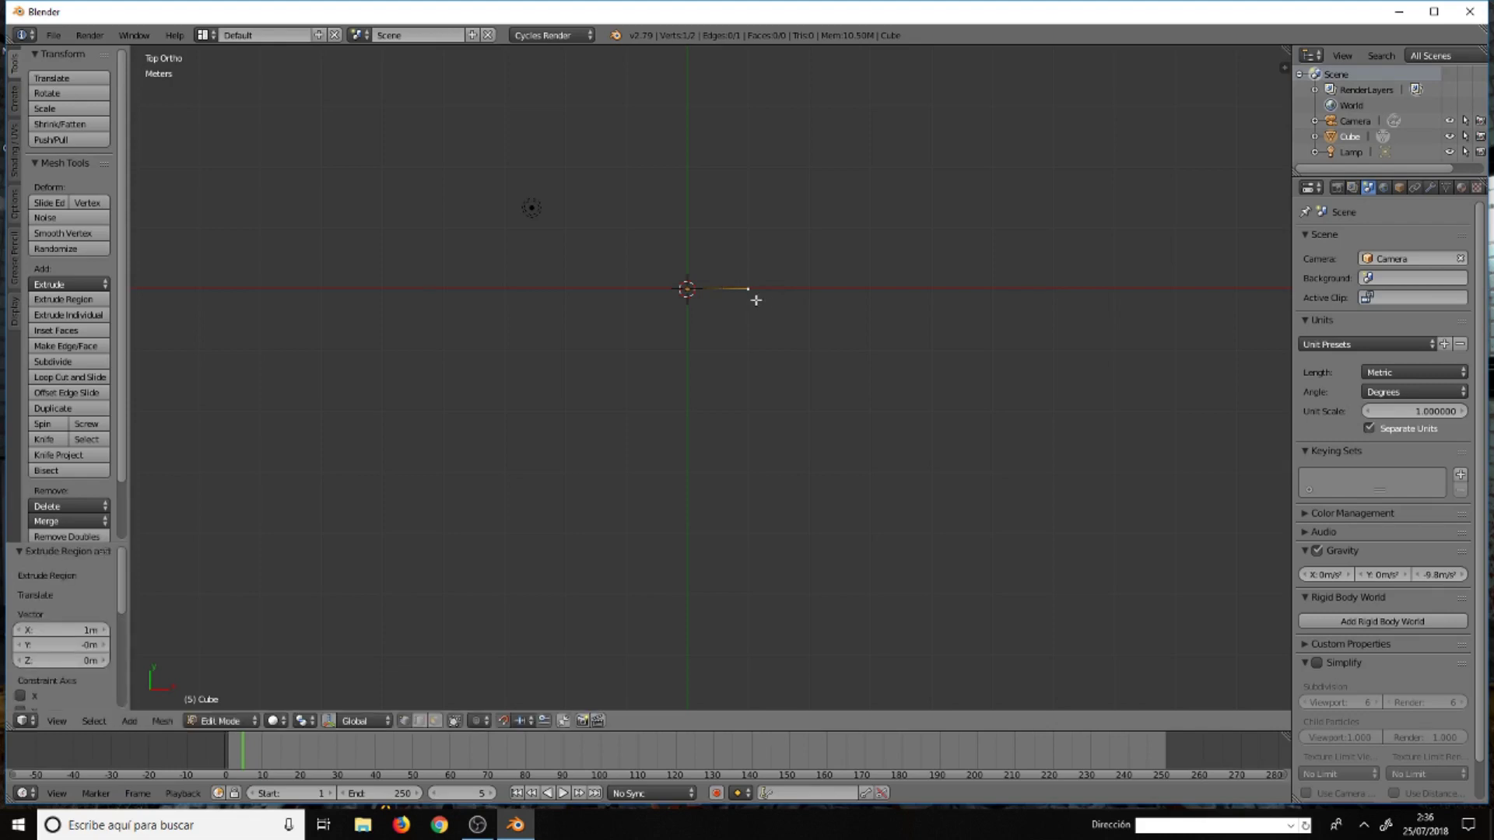
scroll(757, 289, "up", 2)
scroll(757, 289, "up", 5)
scroll(733, 293, "up", 1)
scroll(728, 286, "up", 4)
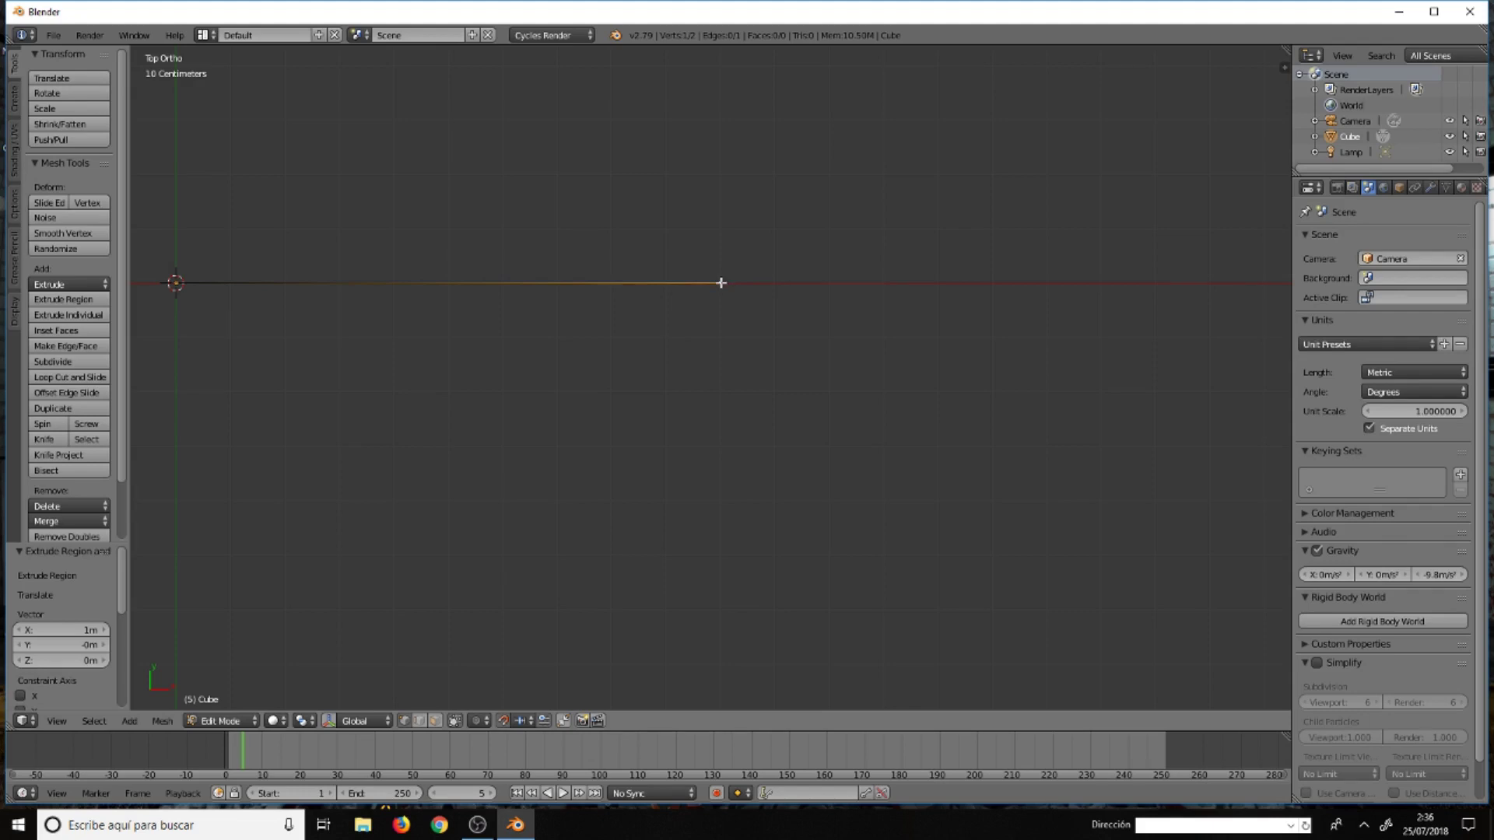
key("g")
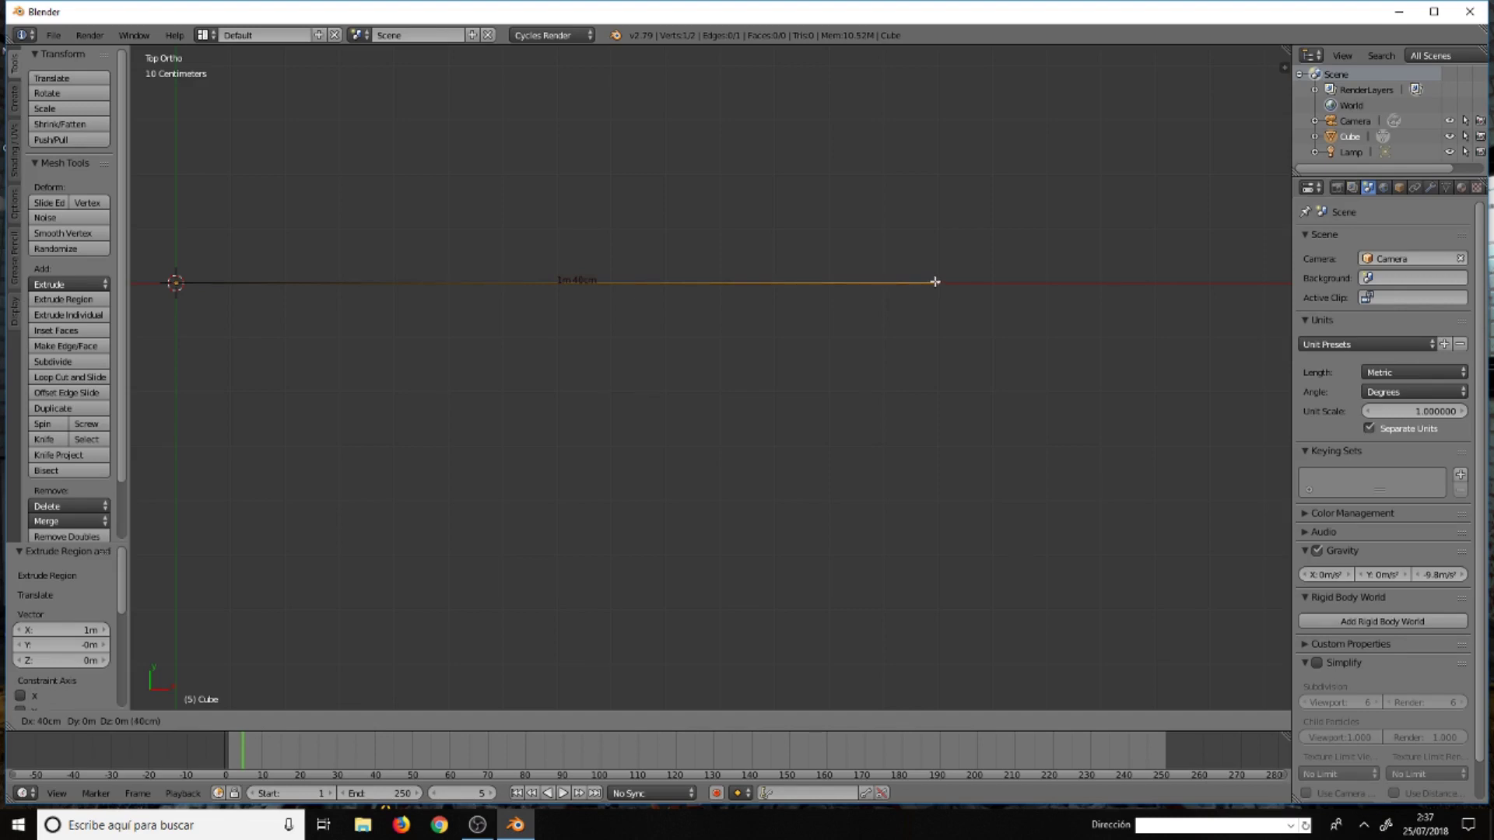
left_click(935, 281)
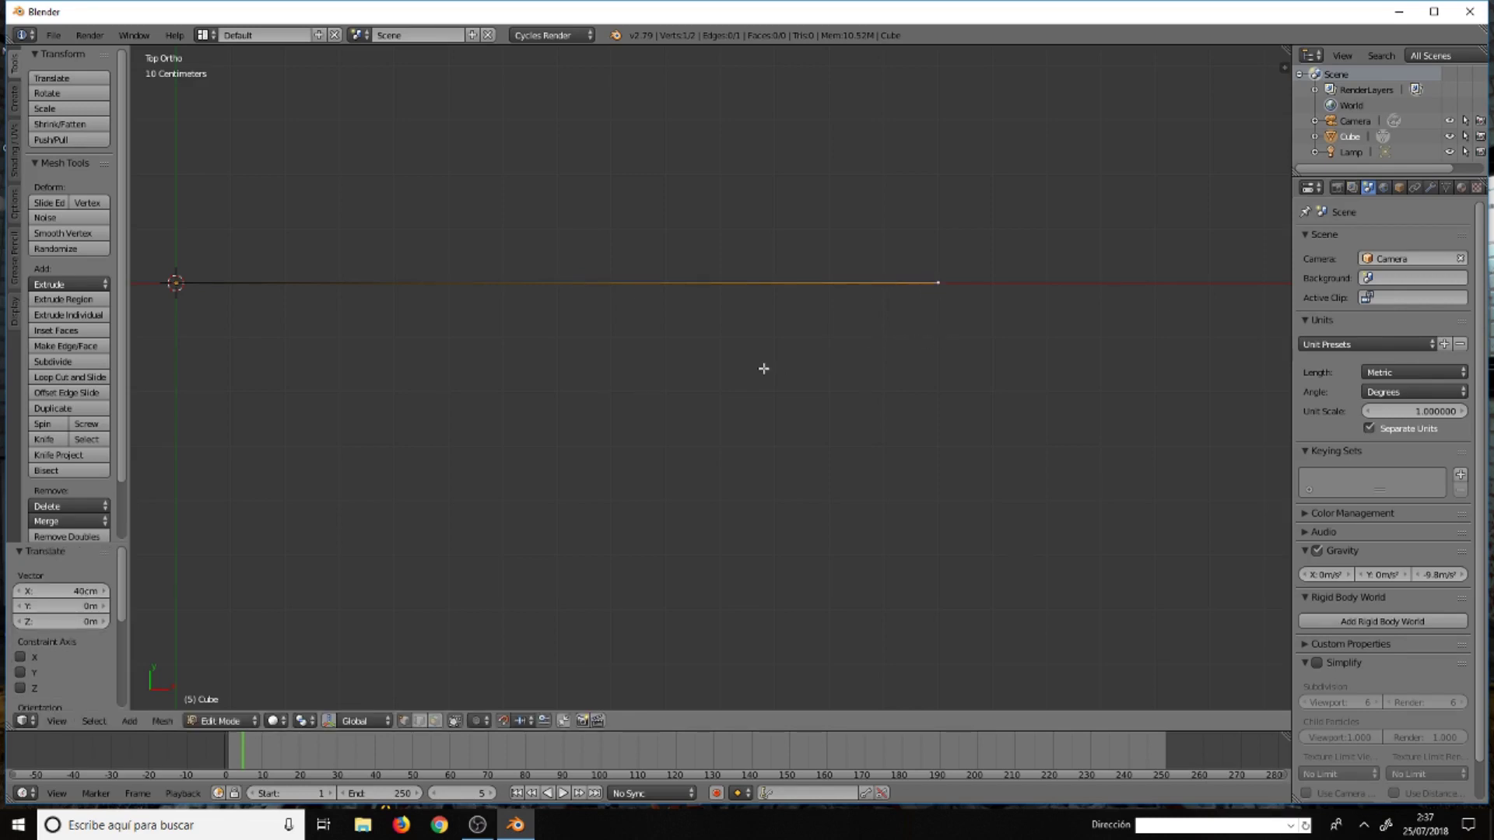
key("KP_Decimal")
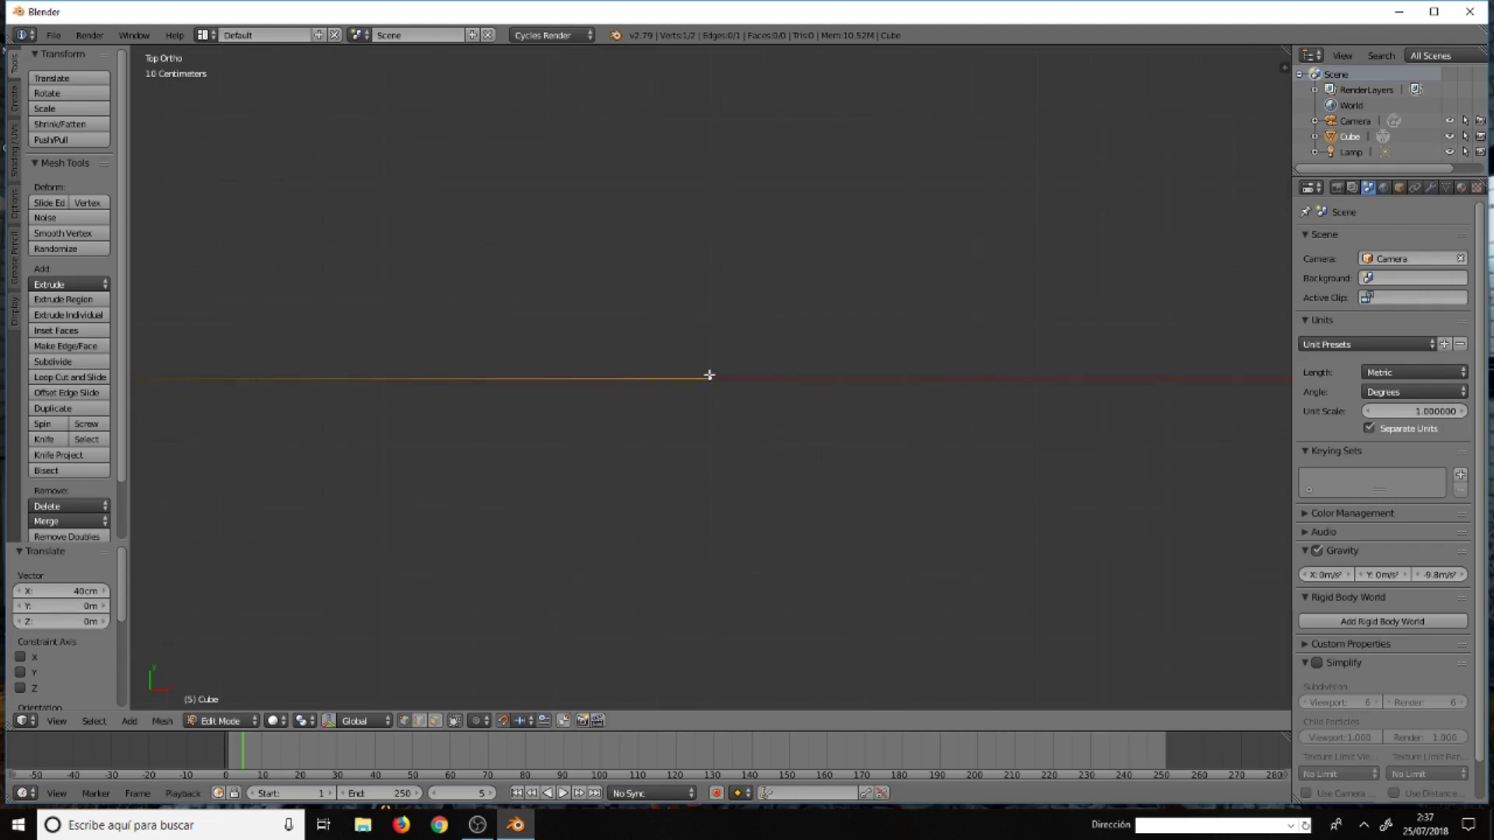
Extend the edge's end point a further 3cm along X
scroll(709, 375, "up", 2)
scroll(709, 376, "up", 1)
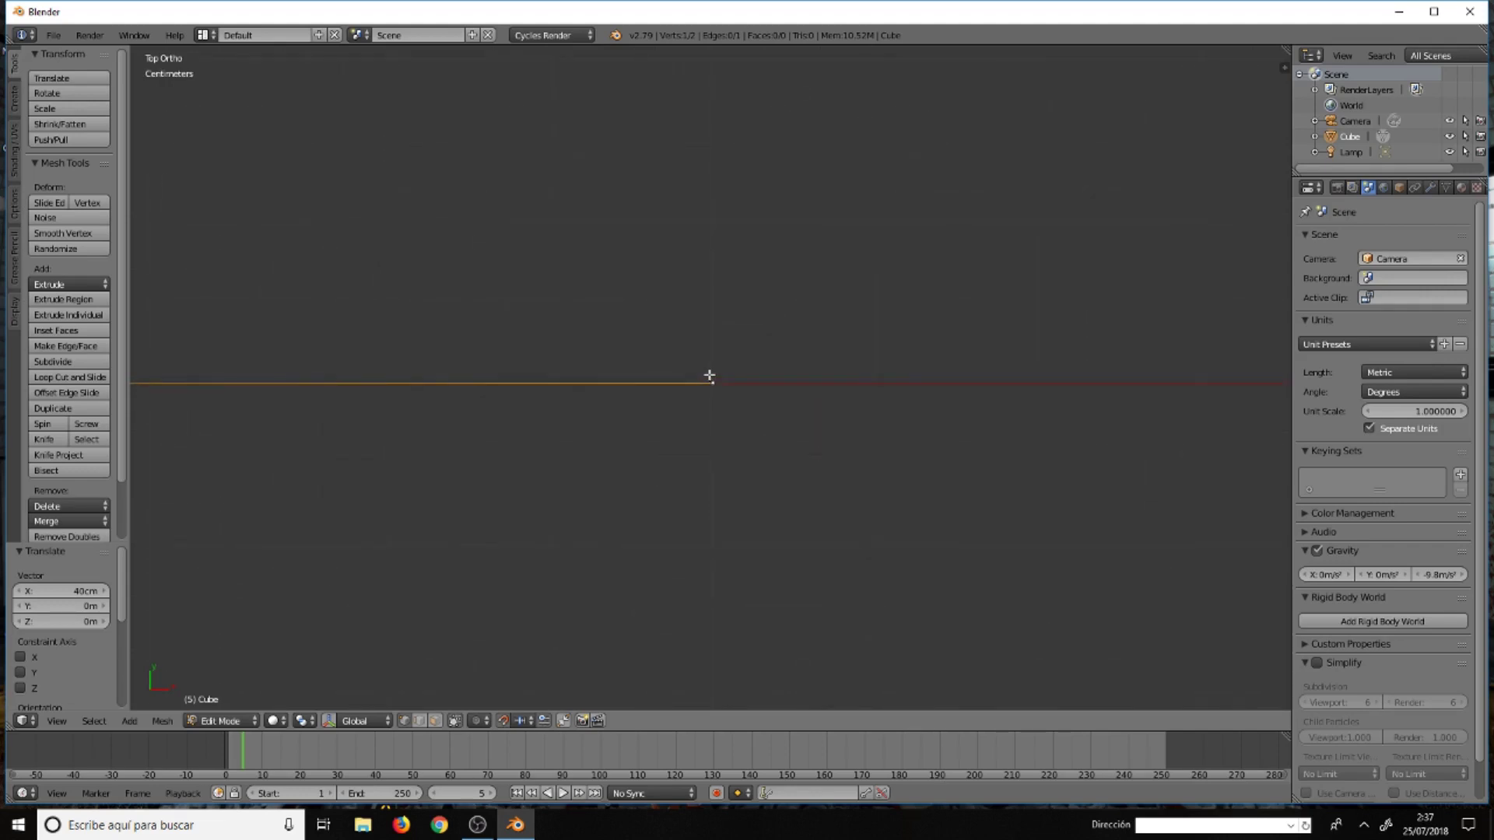
scroll(708, 376, "up", 1)
scroll(708, 376, "up", 2)
scroll(709, 376, "up", 1)
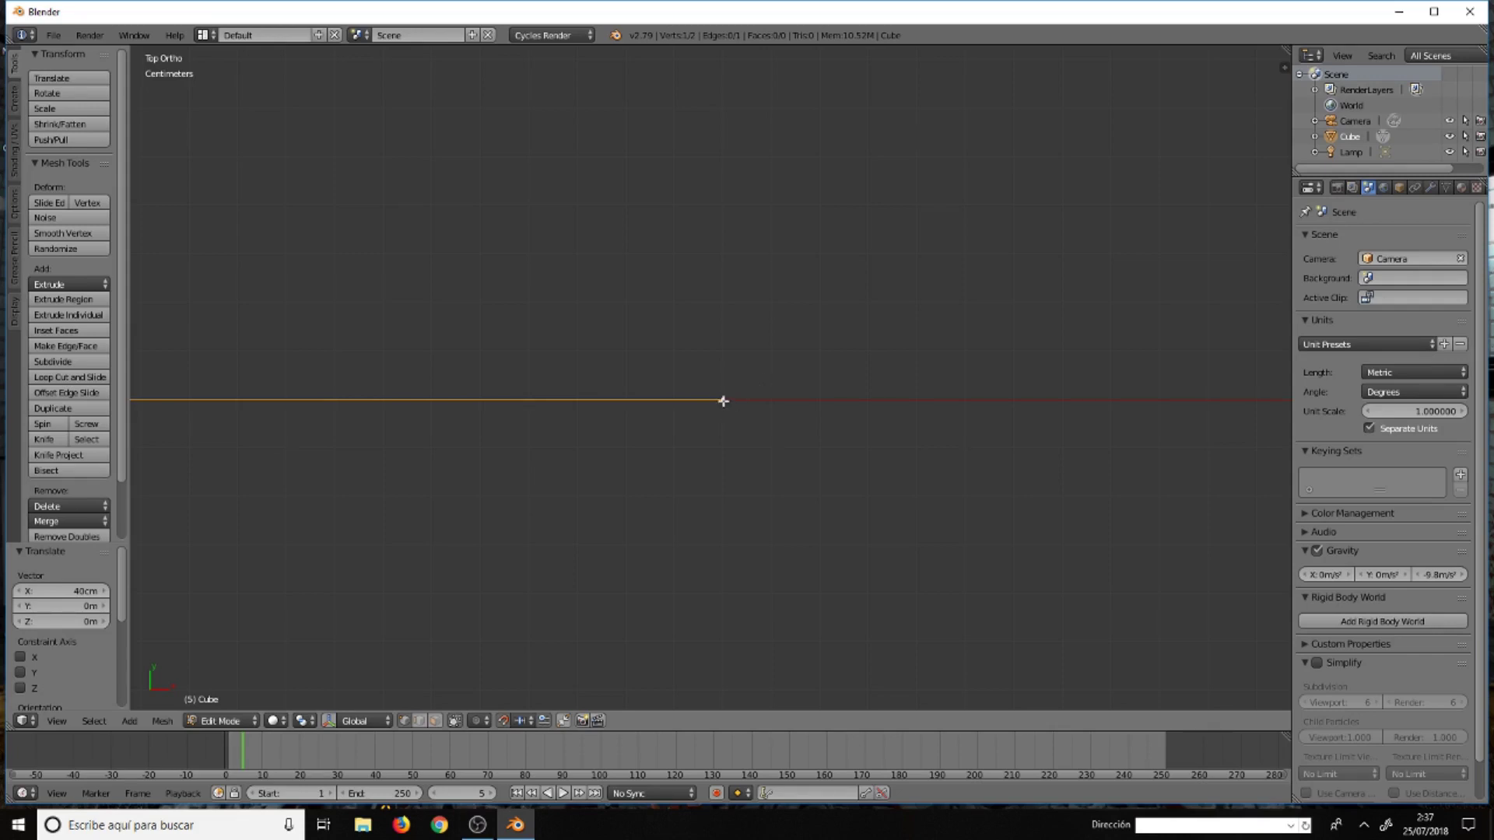
key("e")
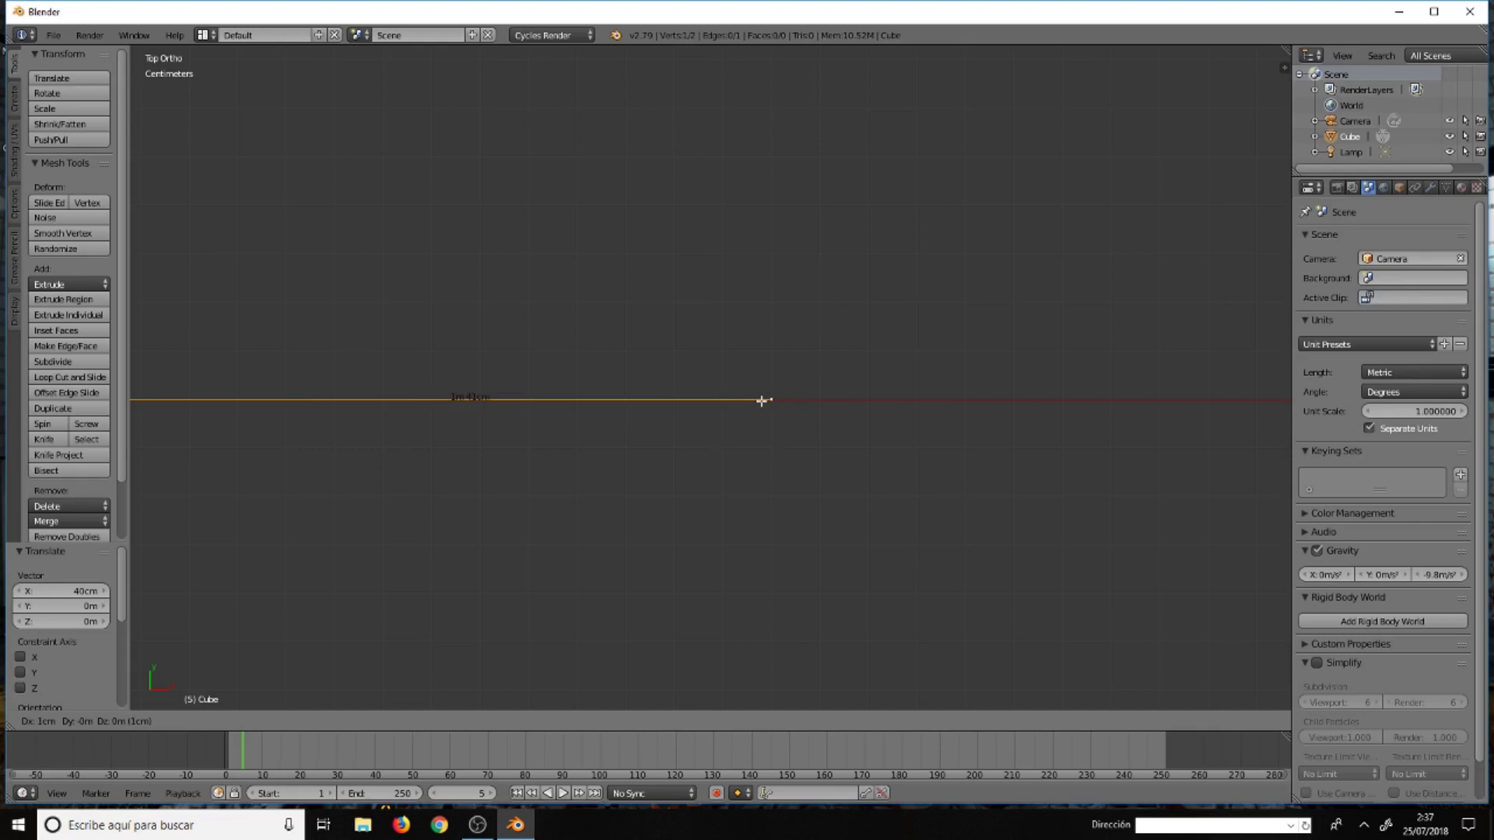
left_click(860, 397)
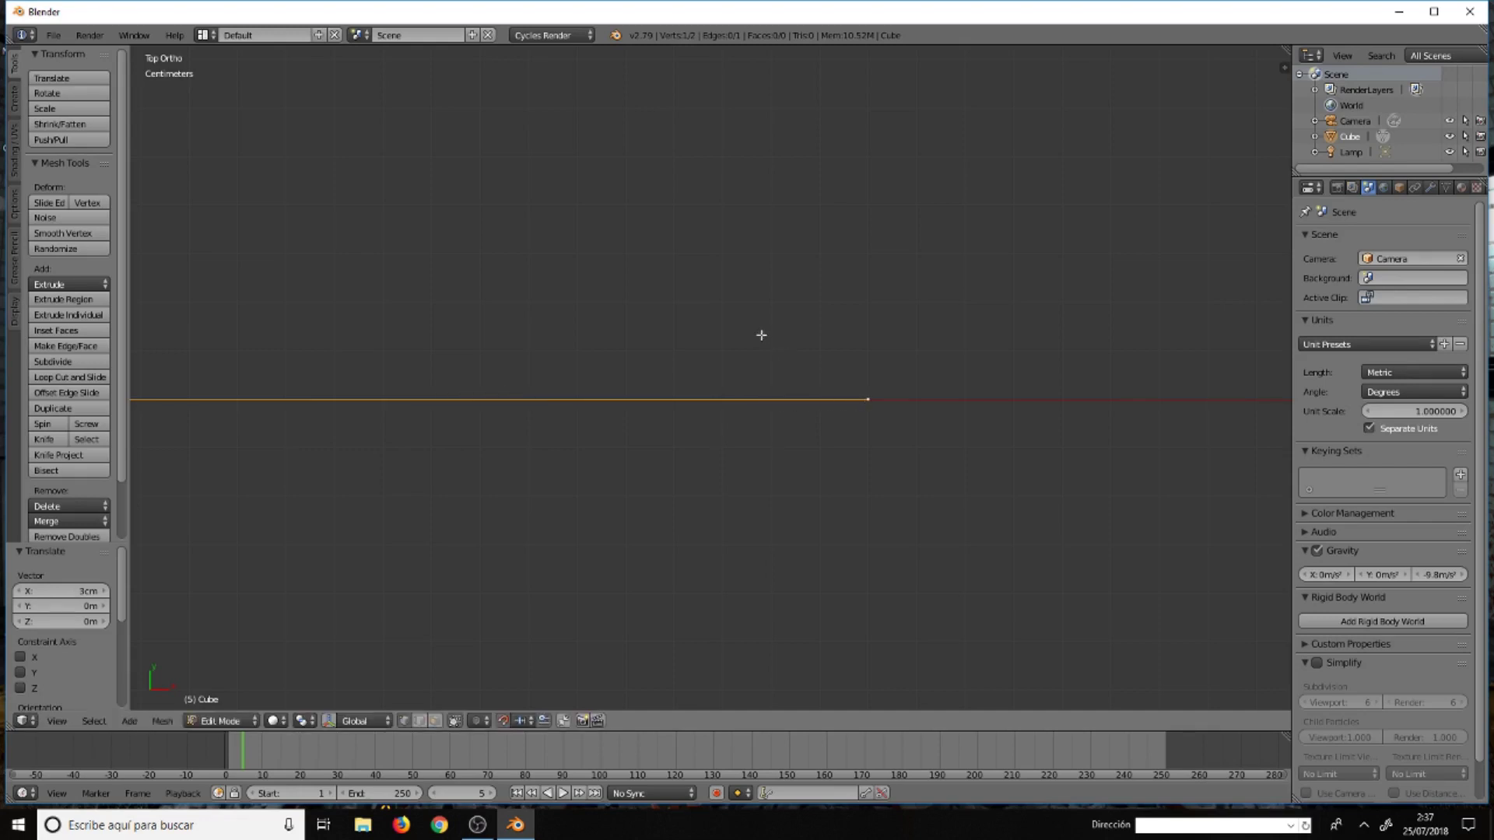
scroll(755, 330, "down", 2)
scroll(739, 330, "down", 2)
scroll(729, 330, "down", 3)
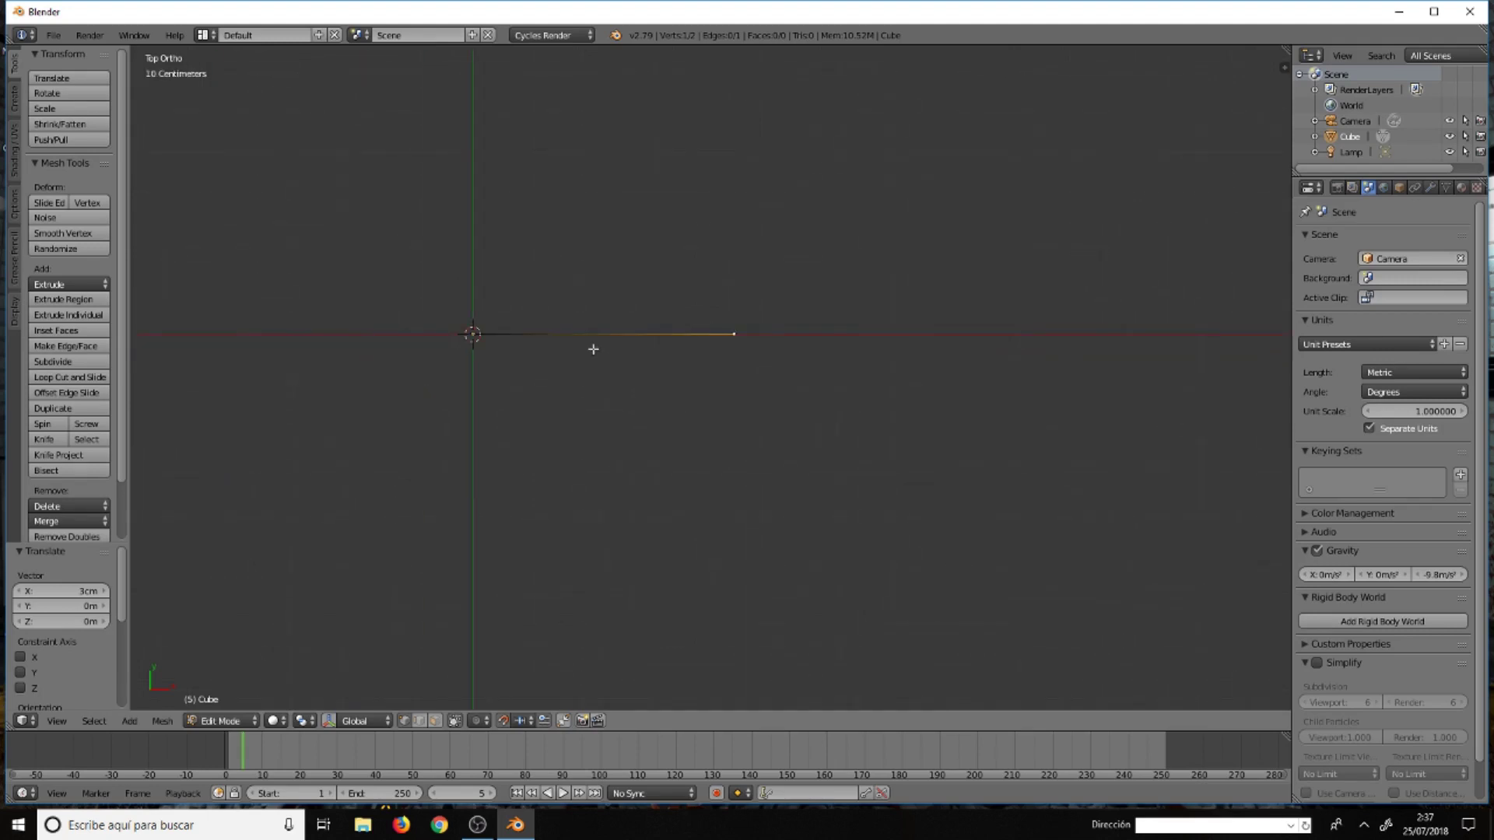
Select only the edge's right end vertex, adjusting the view around it
left_click(472, 334, "shift")
scroll(601, 380, "up", 3)
scroll(602, 379, "up", 1)
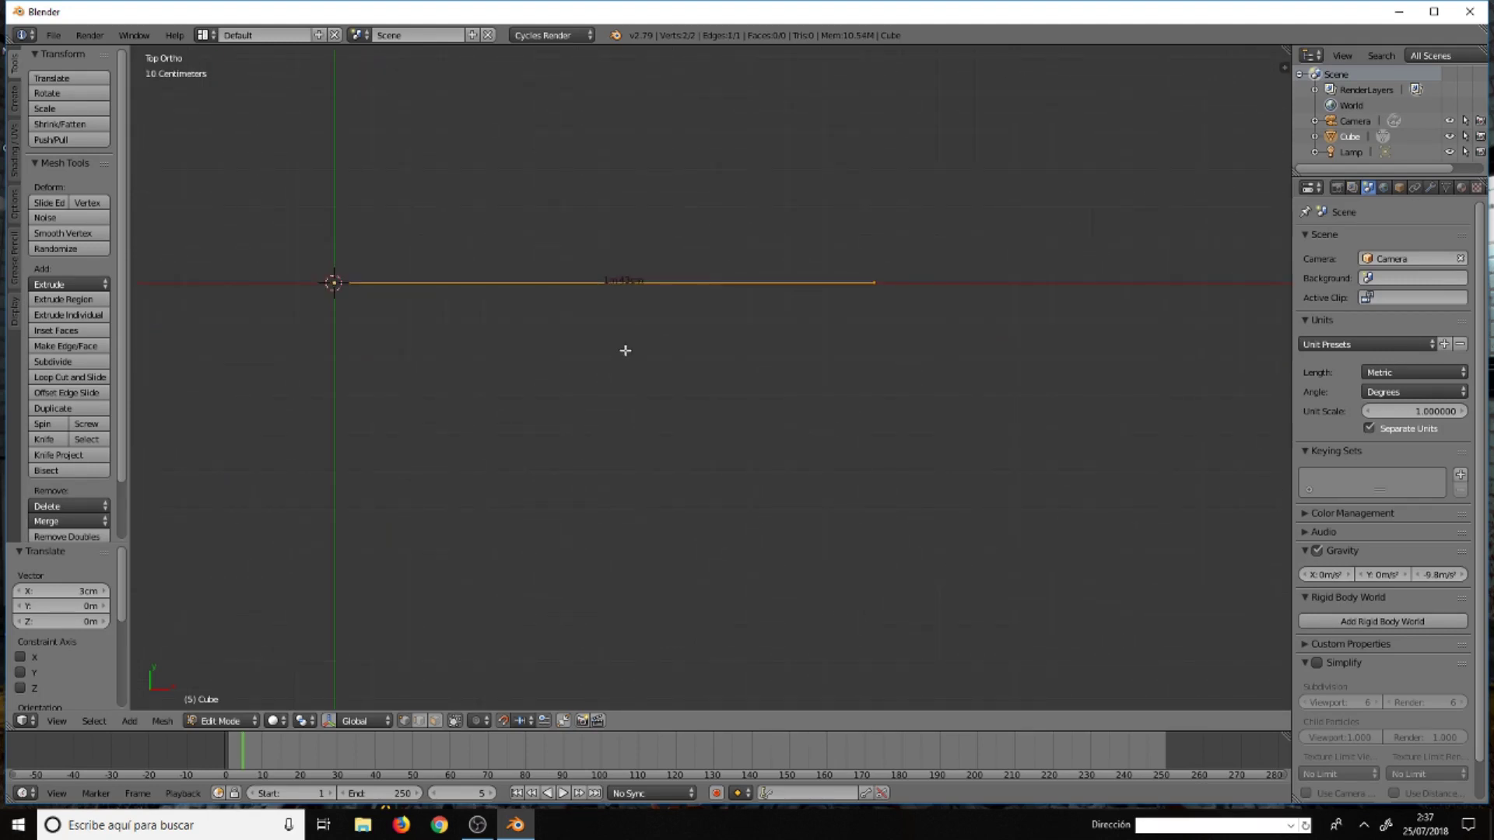
mouse_move(624, 350)
middle_mouse_down("shift")
mouse_move(838, 551)
mouse_move(704, 502)
middle_mouse_up("shift")
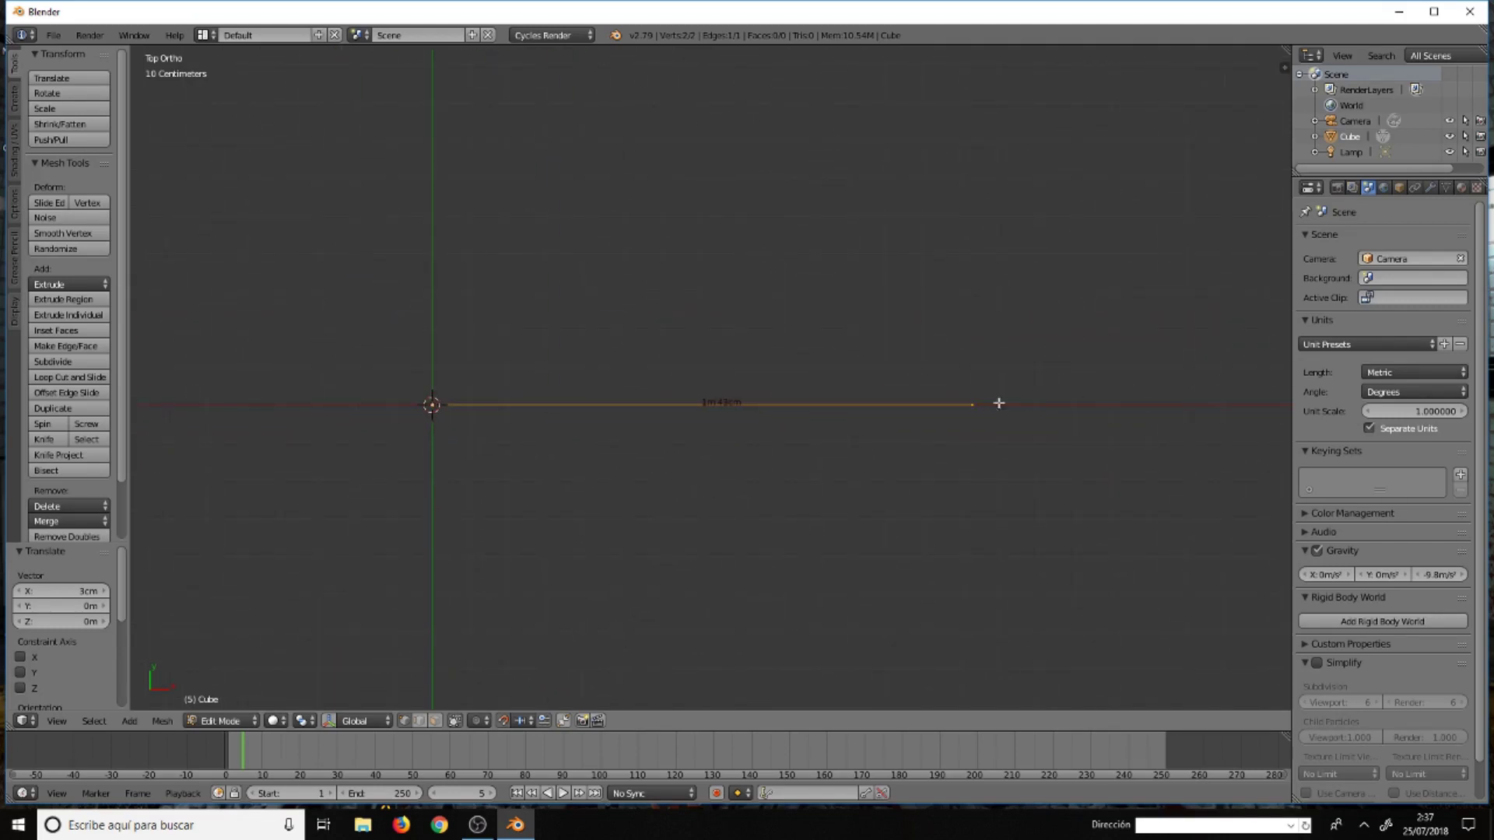
right_click(972, 404)
middle_click_drag(974, 400, 933, 597, "shift")
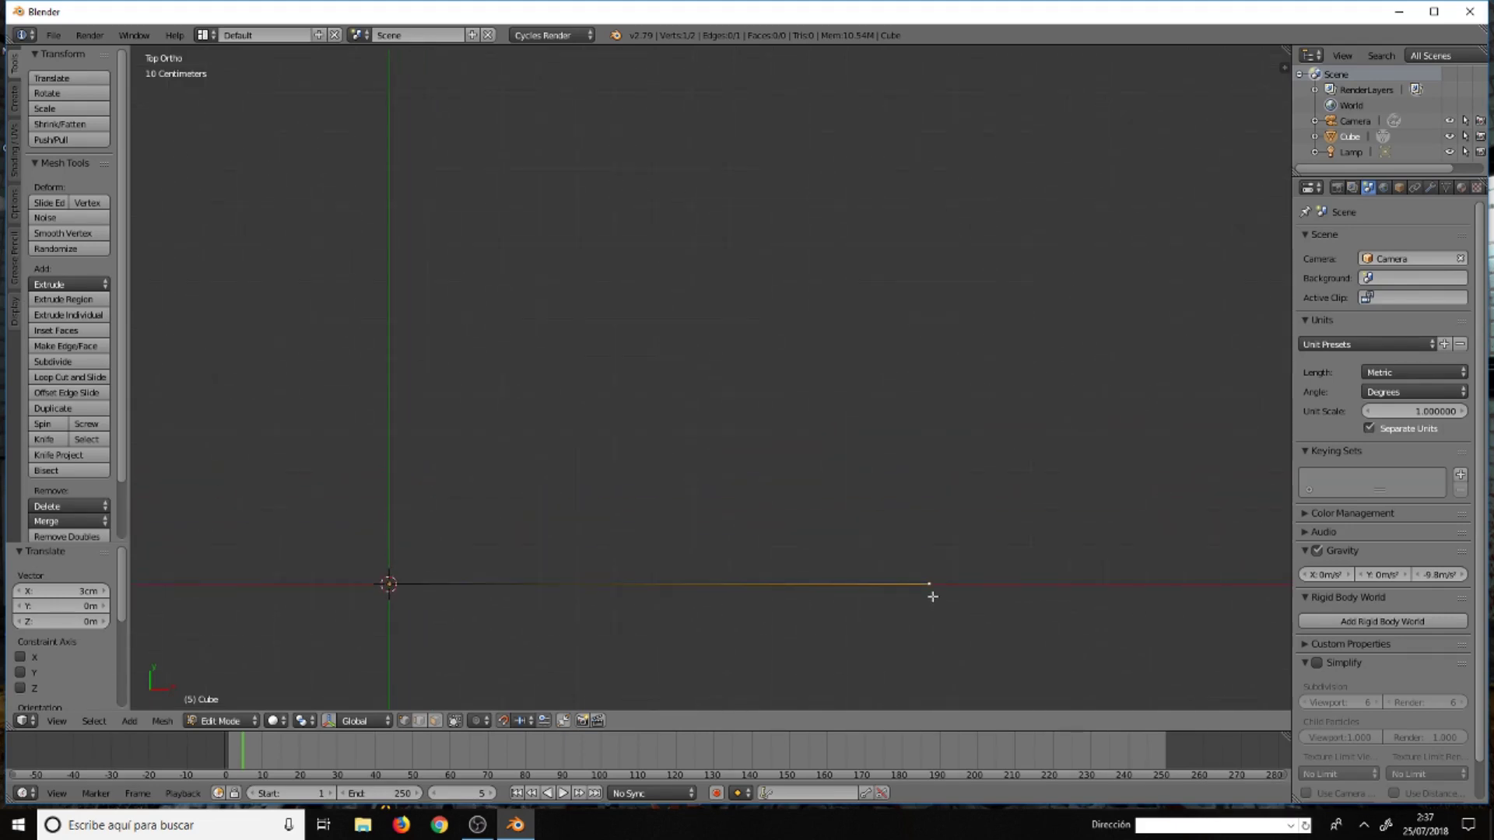
scroll(933, 544, "down", 2)
scroll(933, 545, "down", 2)
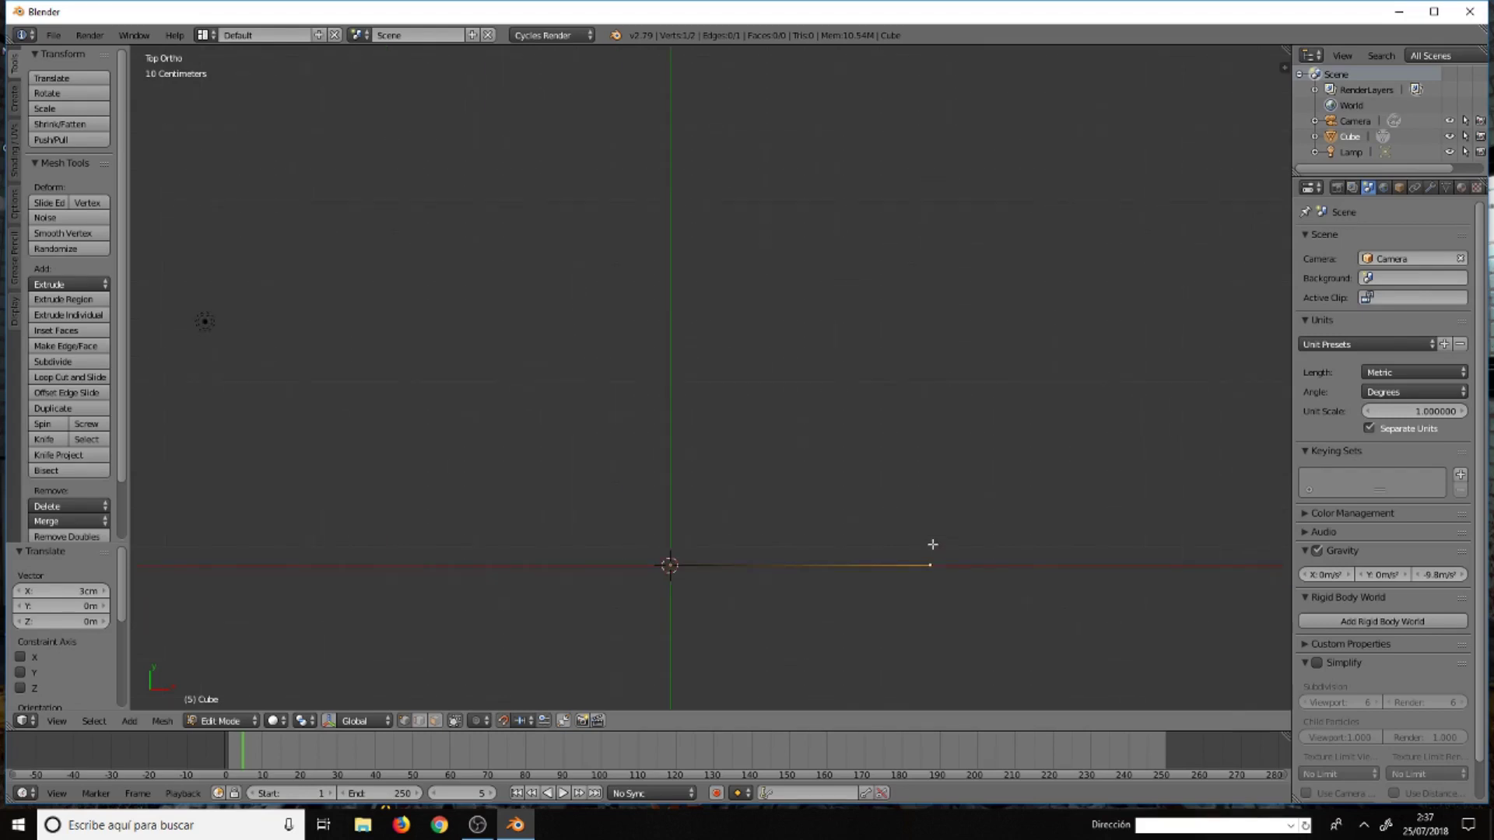
scroll(932, 545, "down", 2)
scroll(941, 551, "down", 3)
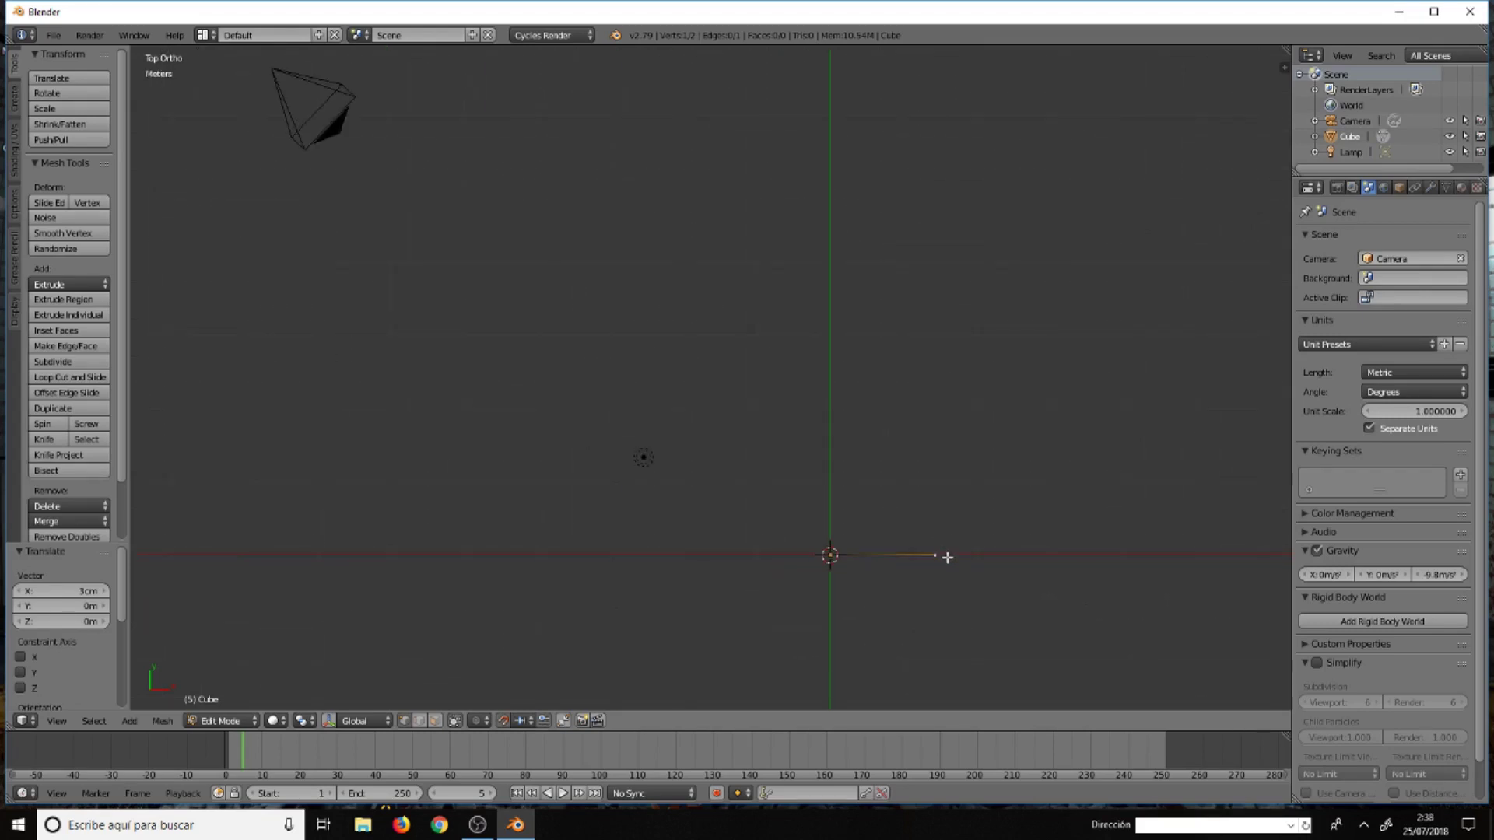
Try a move and two extrusions of the right end vertex, cancelling each
key("g")
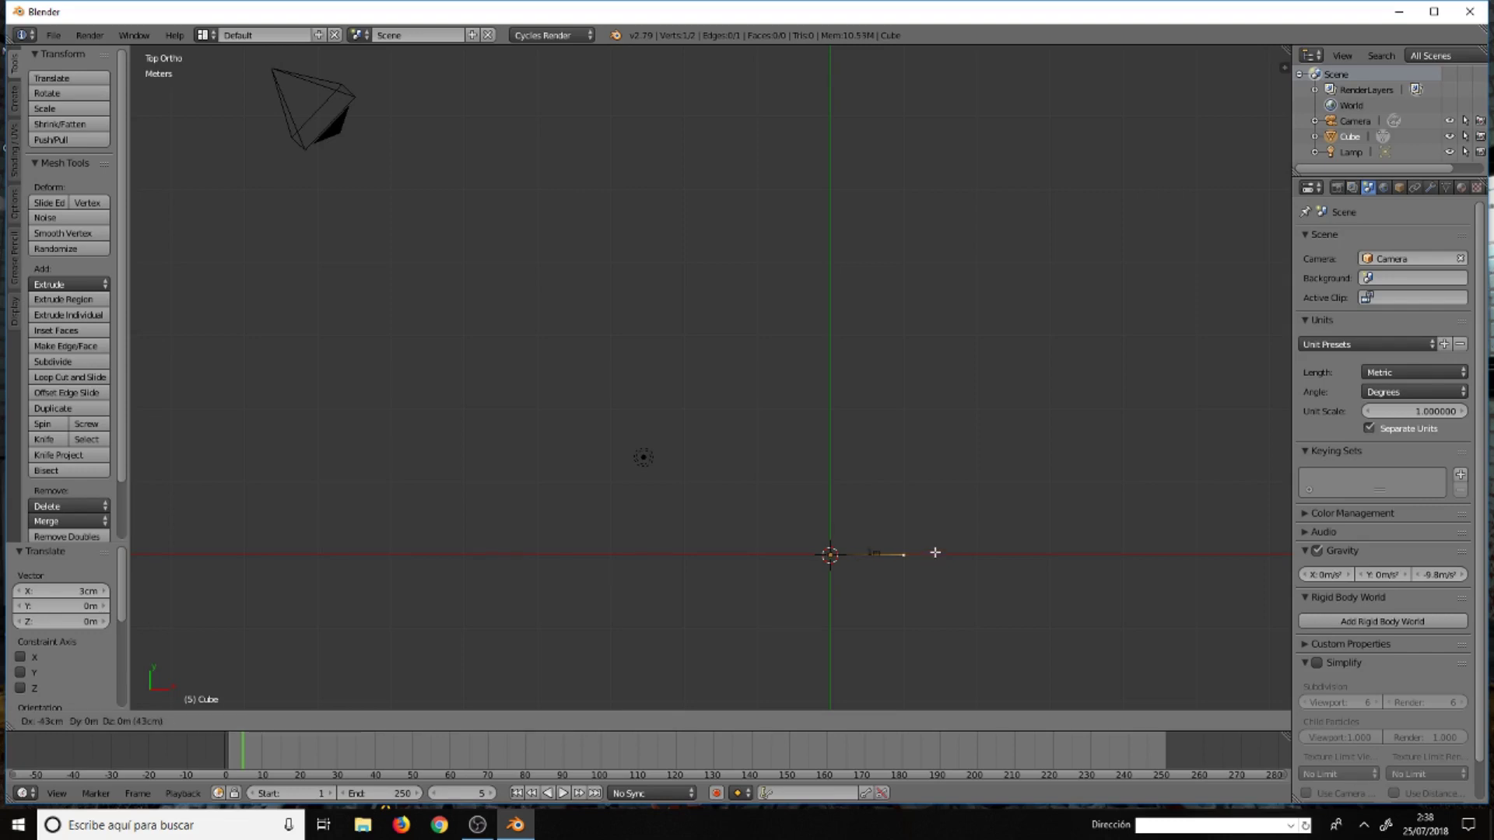
right_click(935, 553)
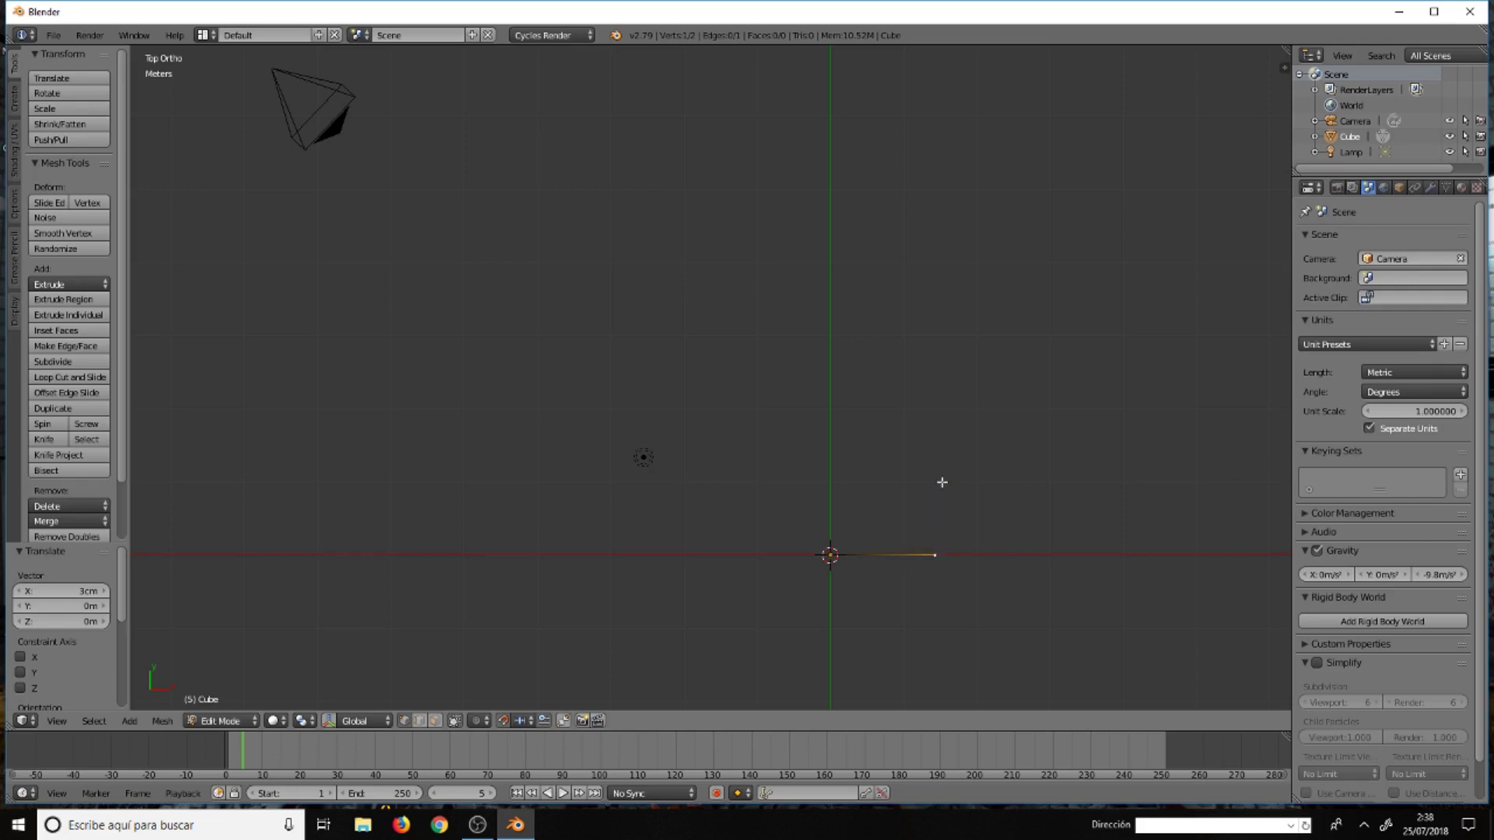
key("e")
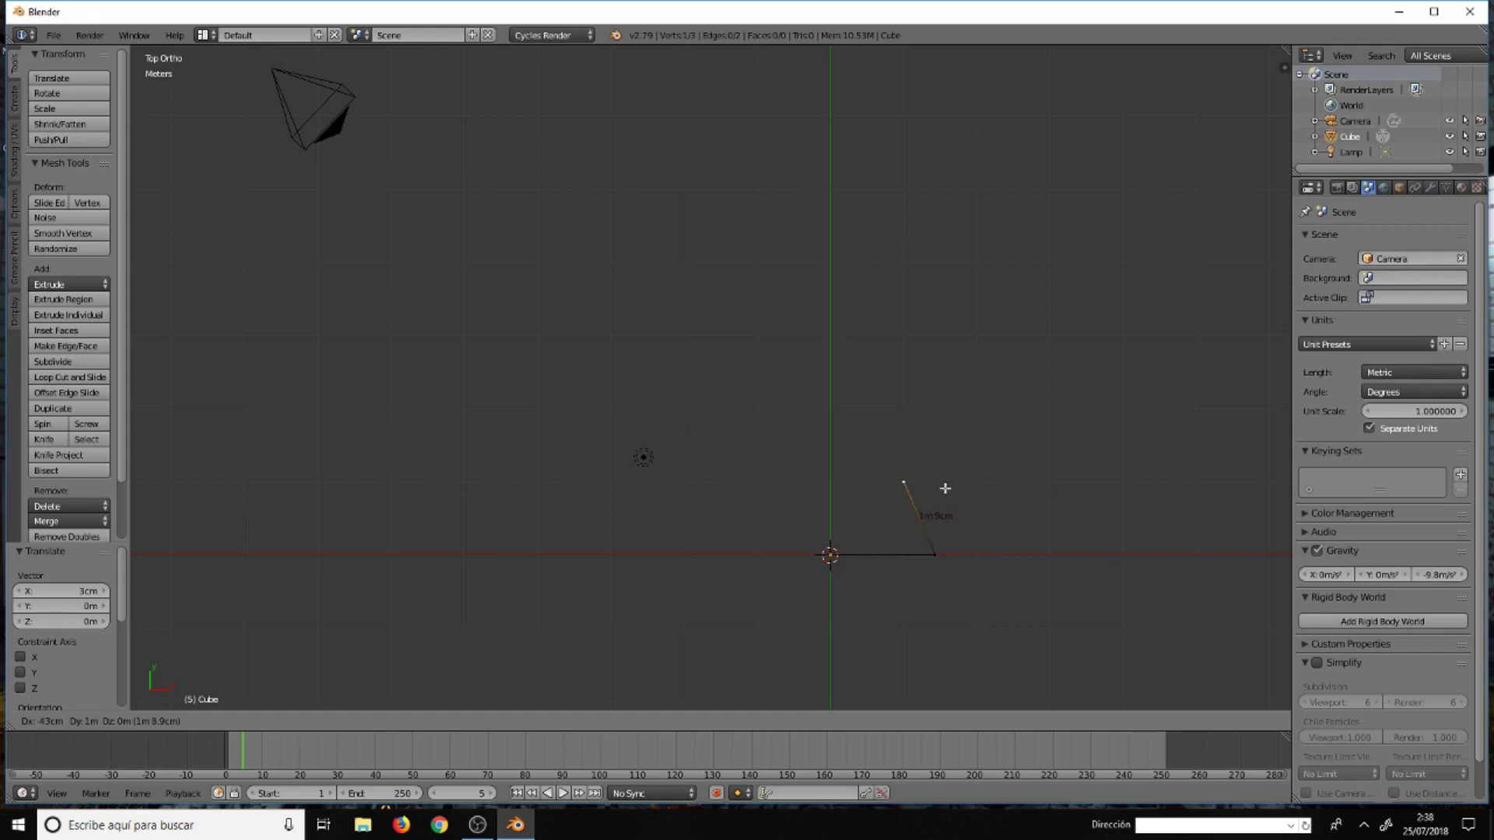
right_click(946, 488)
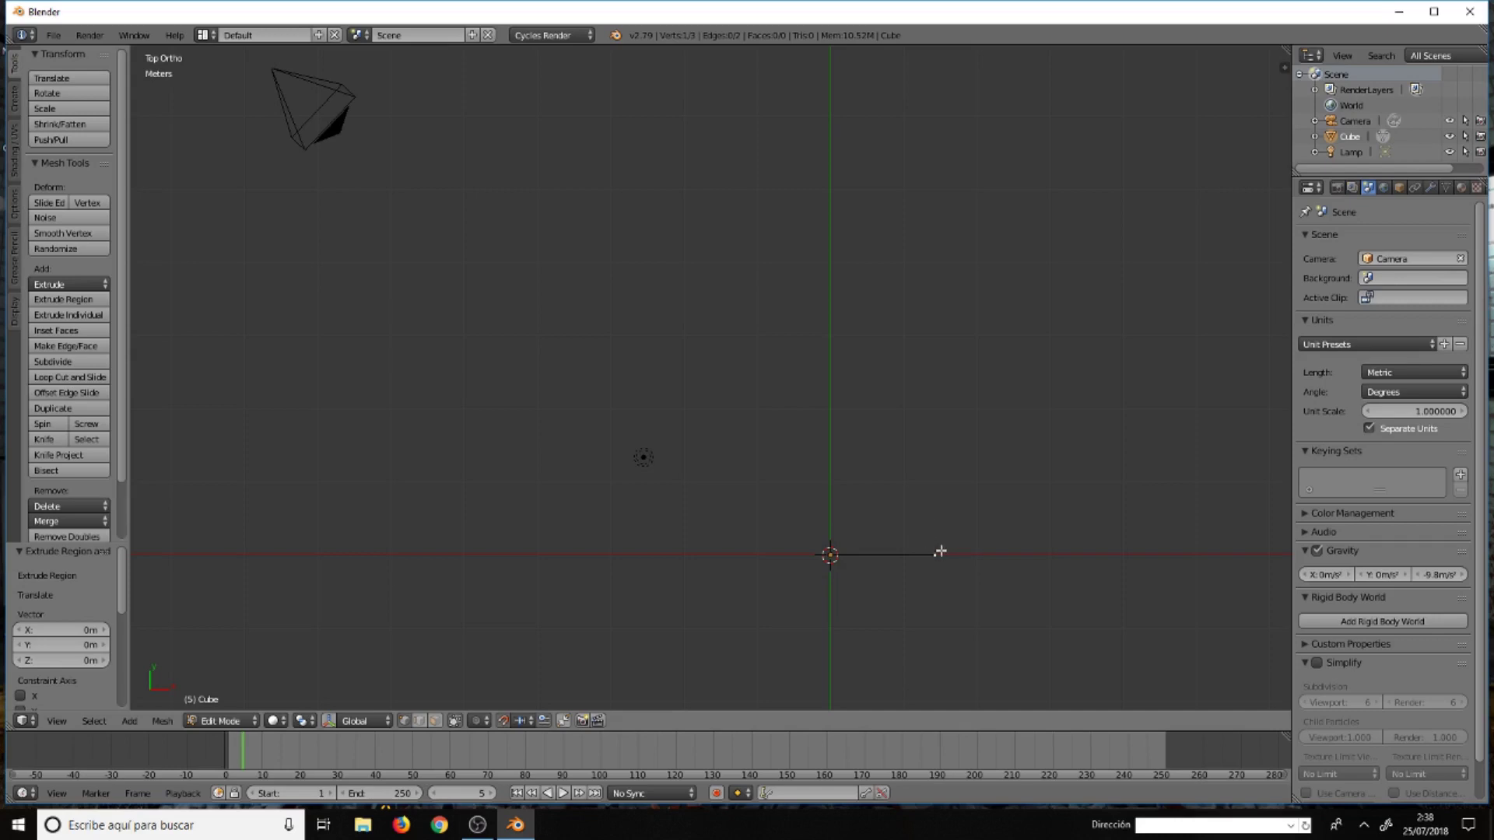
key("e")
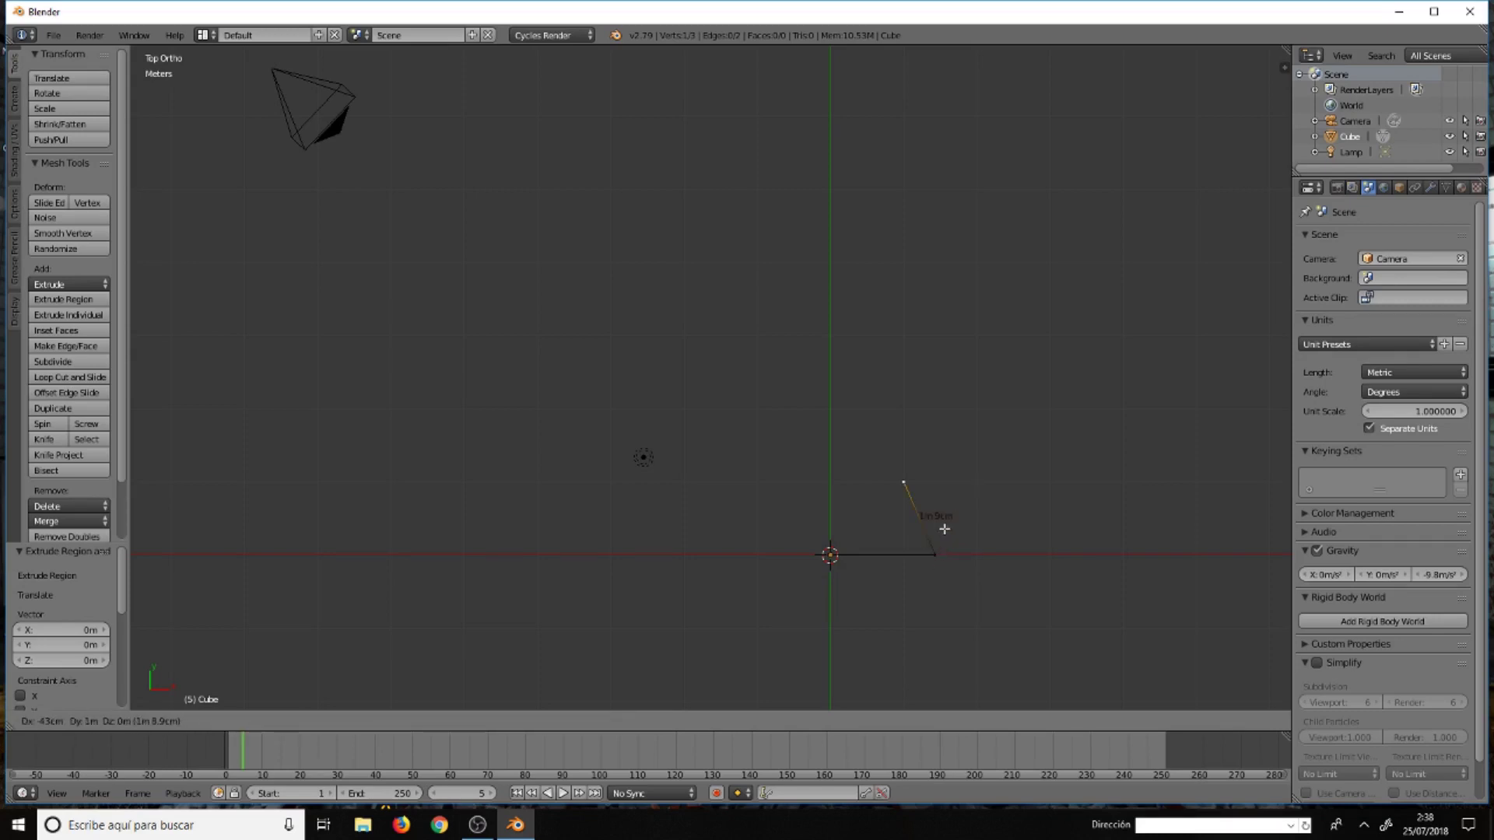
right_click(944, 529)
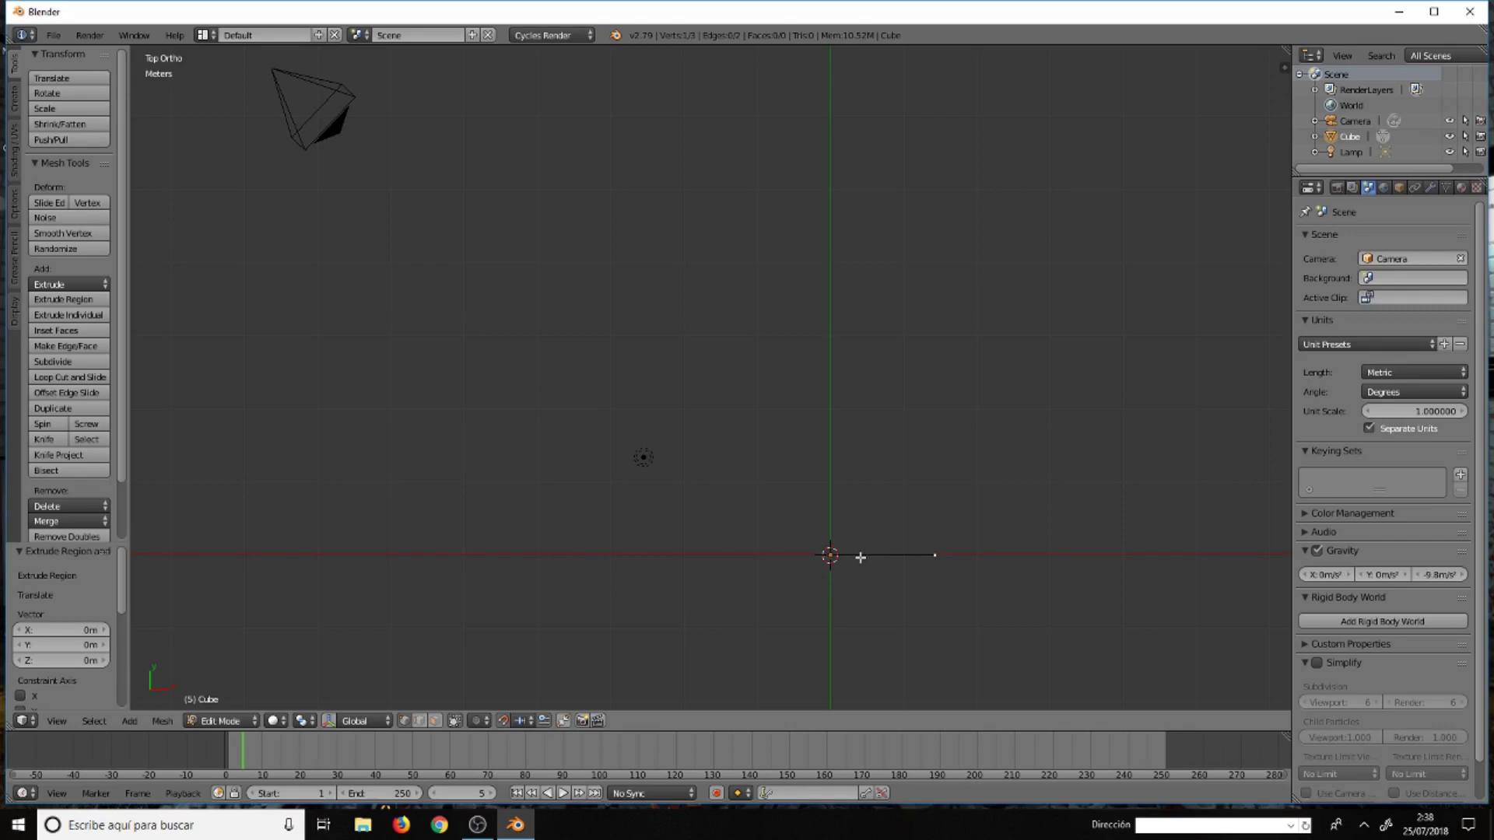
Reselect only the right end vertex and turn on absolute grid alignment for snapping
key("a")
key("a")
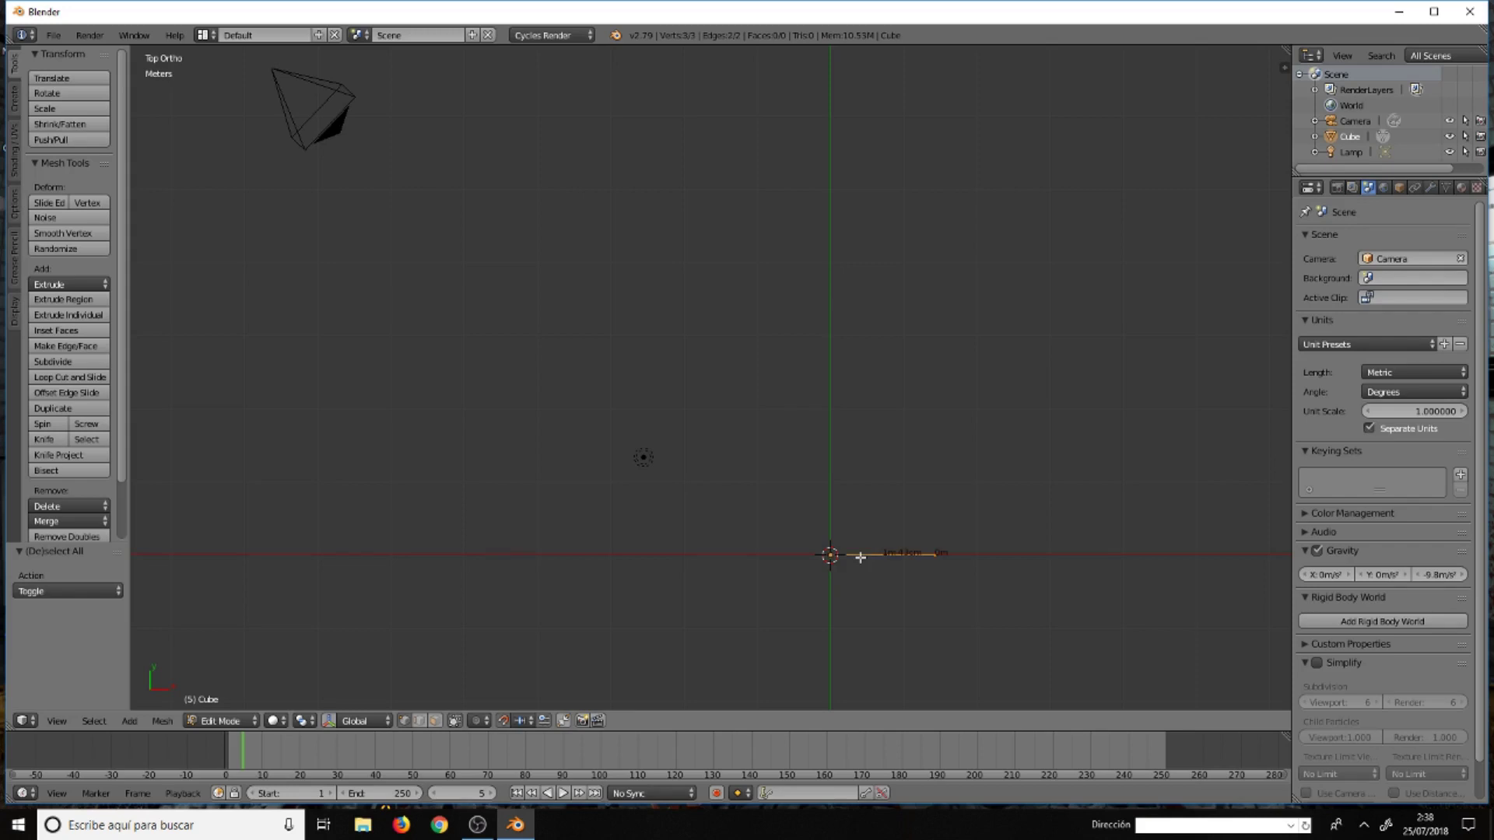
key("a")
right_click(937, 554)
left_click(547, 723)
key("g")
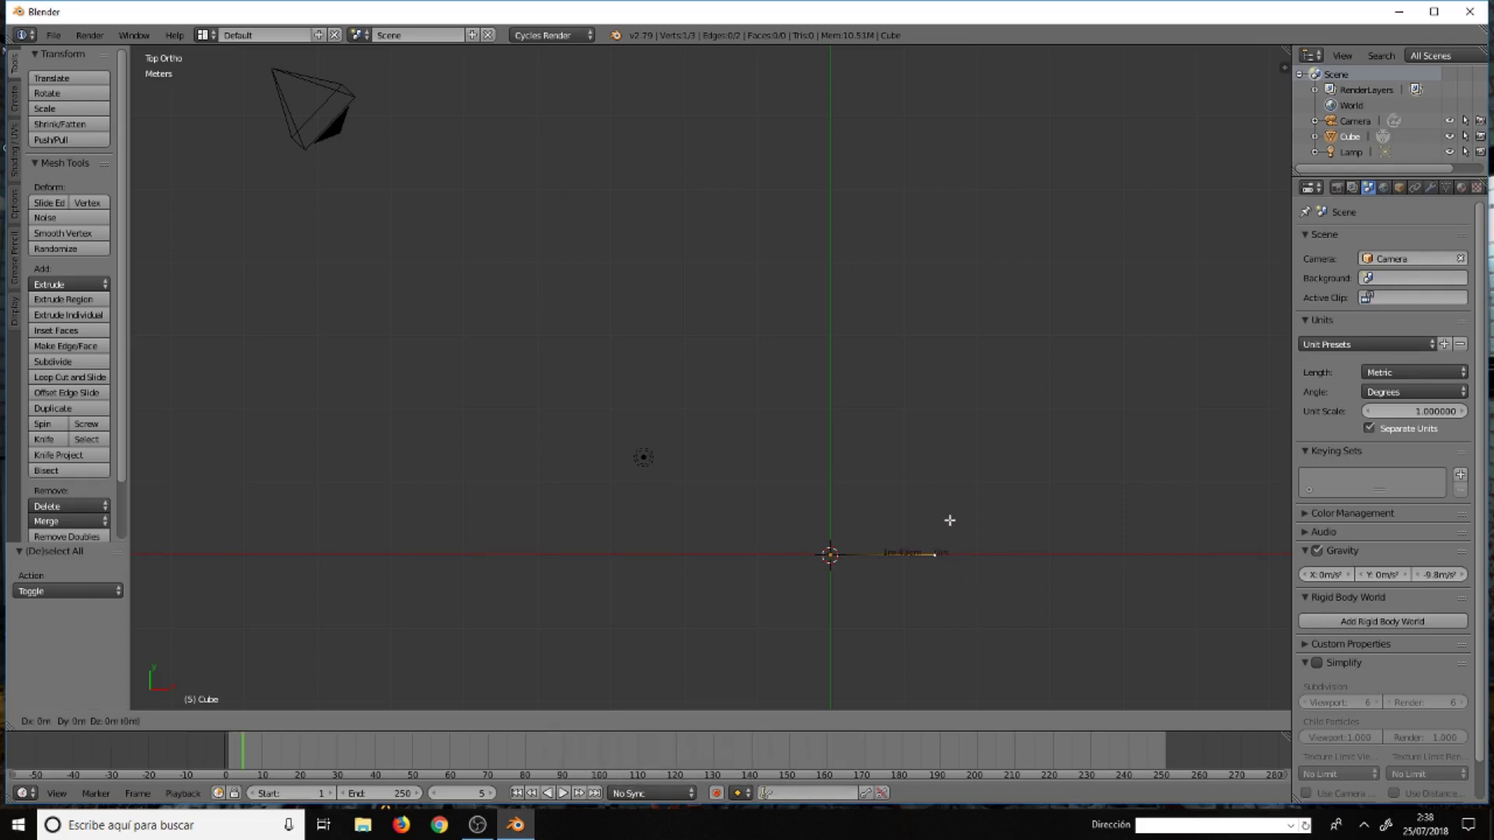
key("Escape")
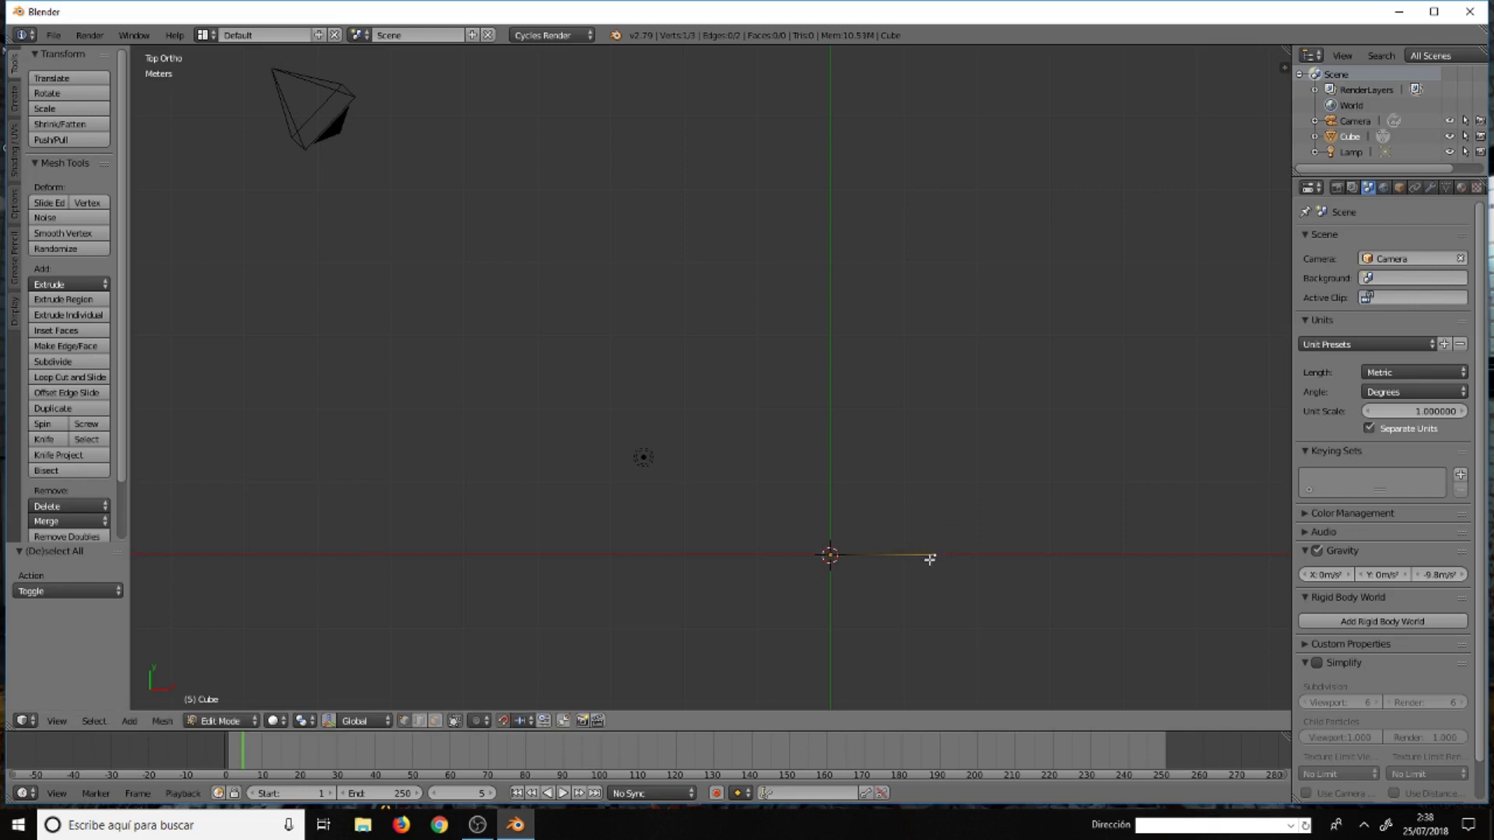
Turn snapping off and reposition the end vertex freely on the X axis
left_click(504, 720)
key("g")
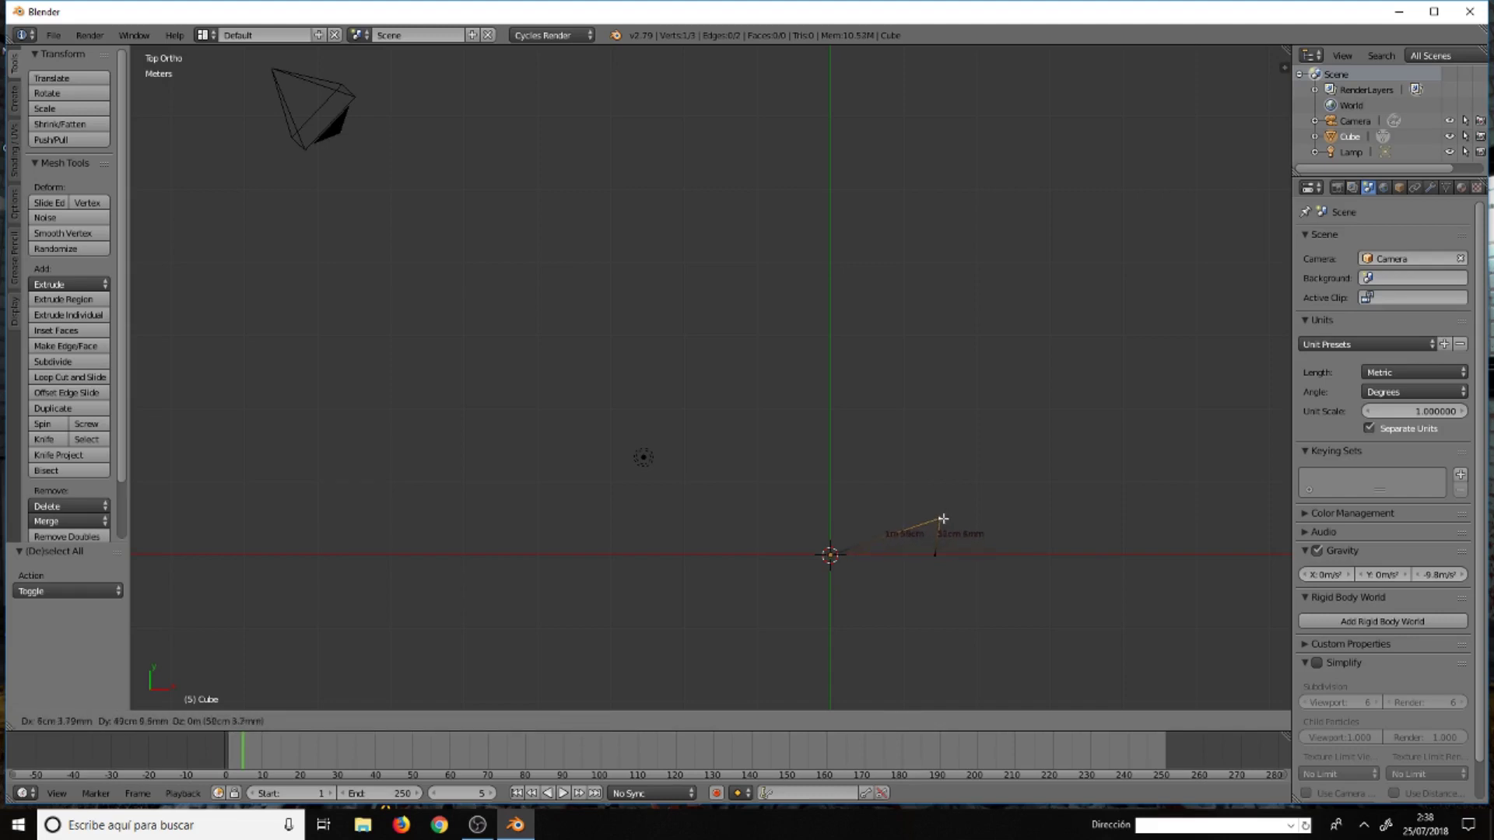
left_click(930, 553)
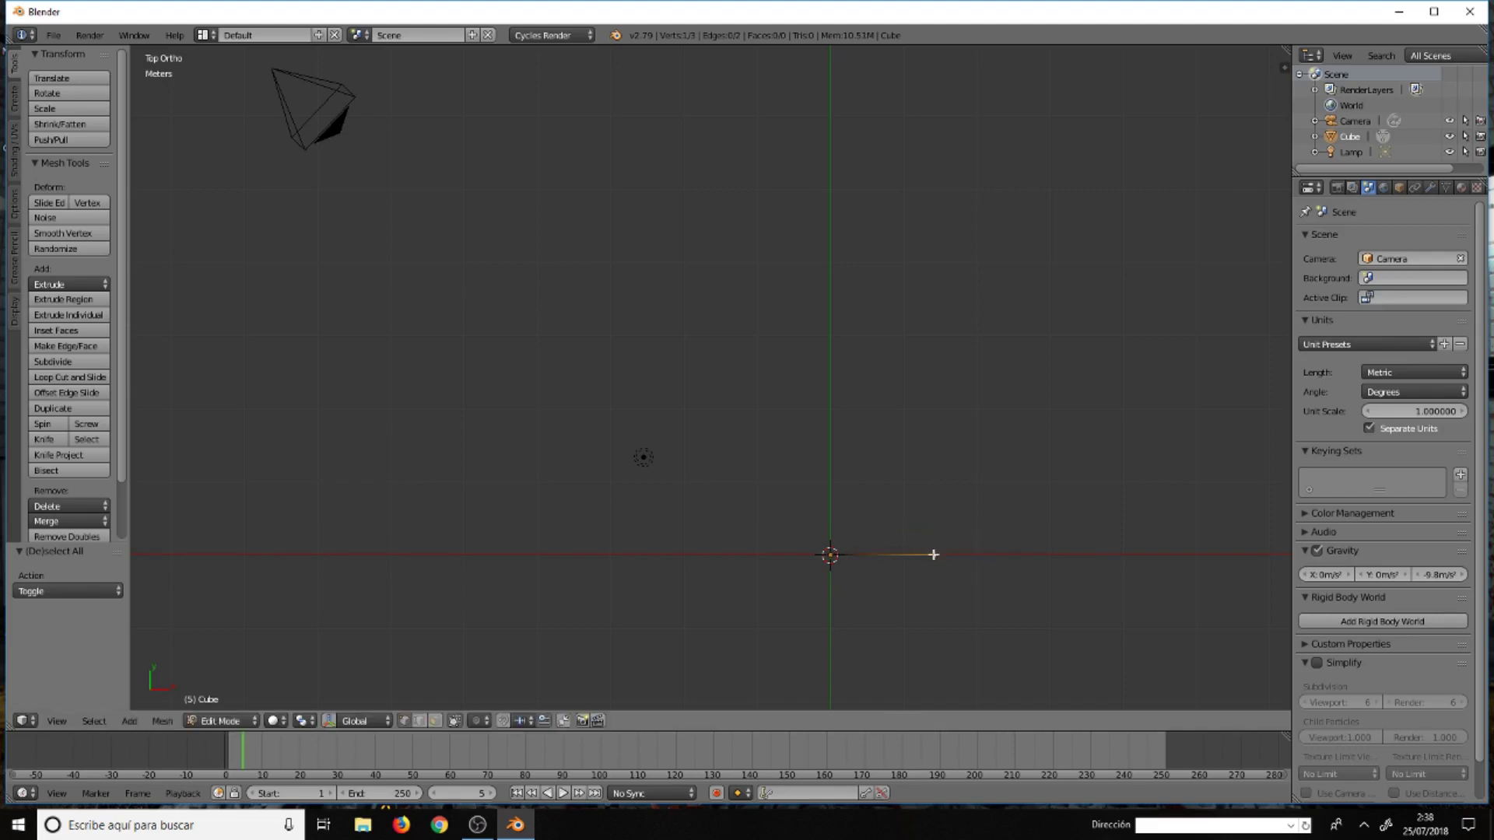
key("g")
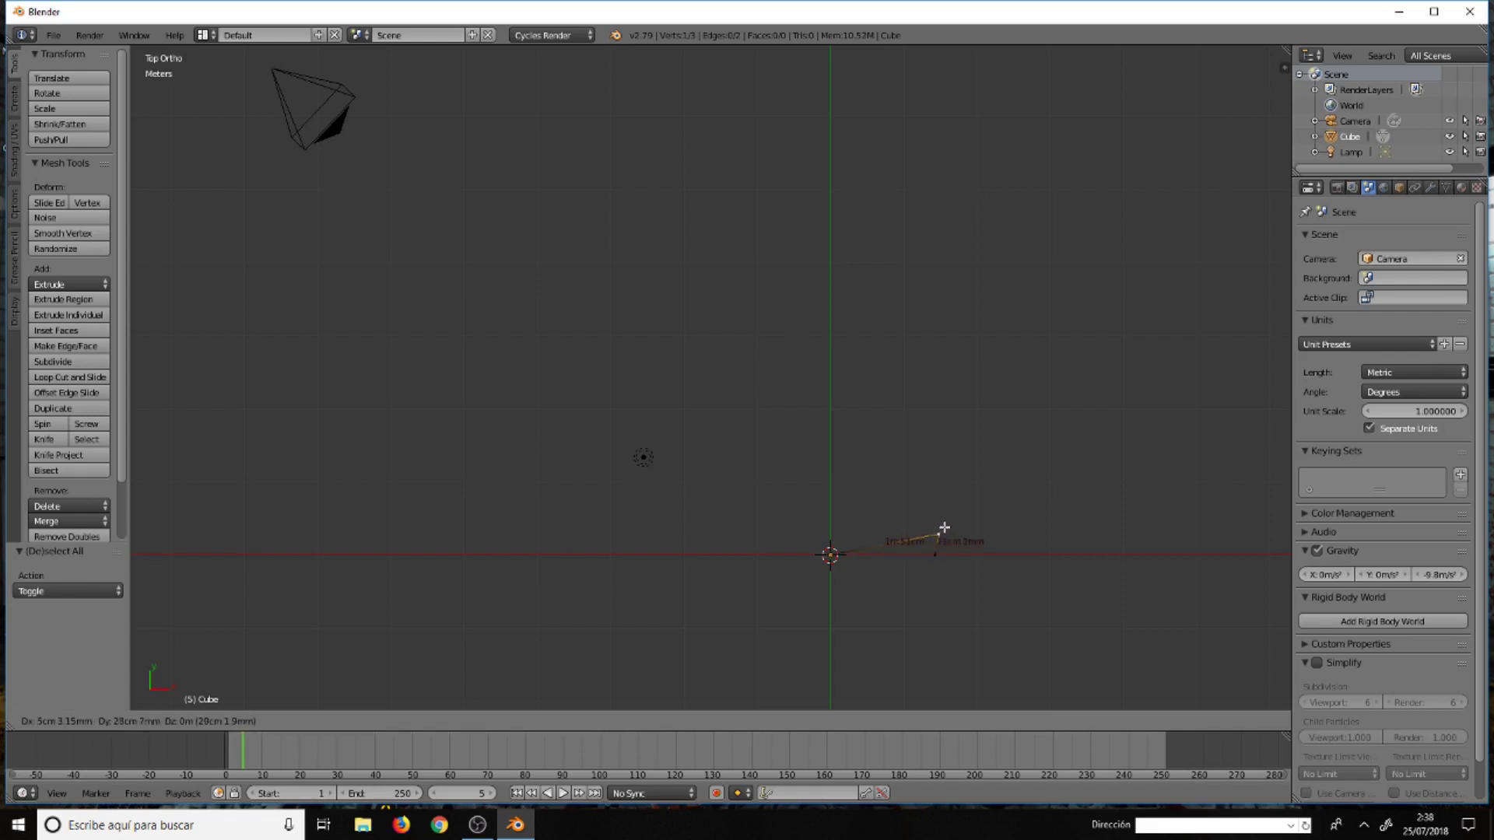
left_click(939, 531)
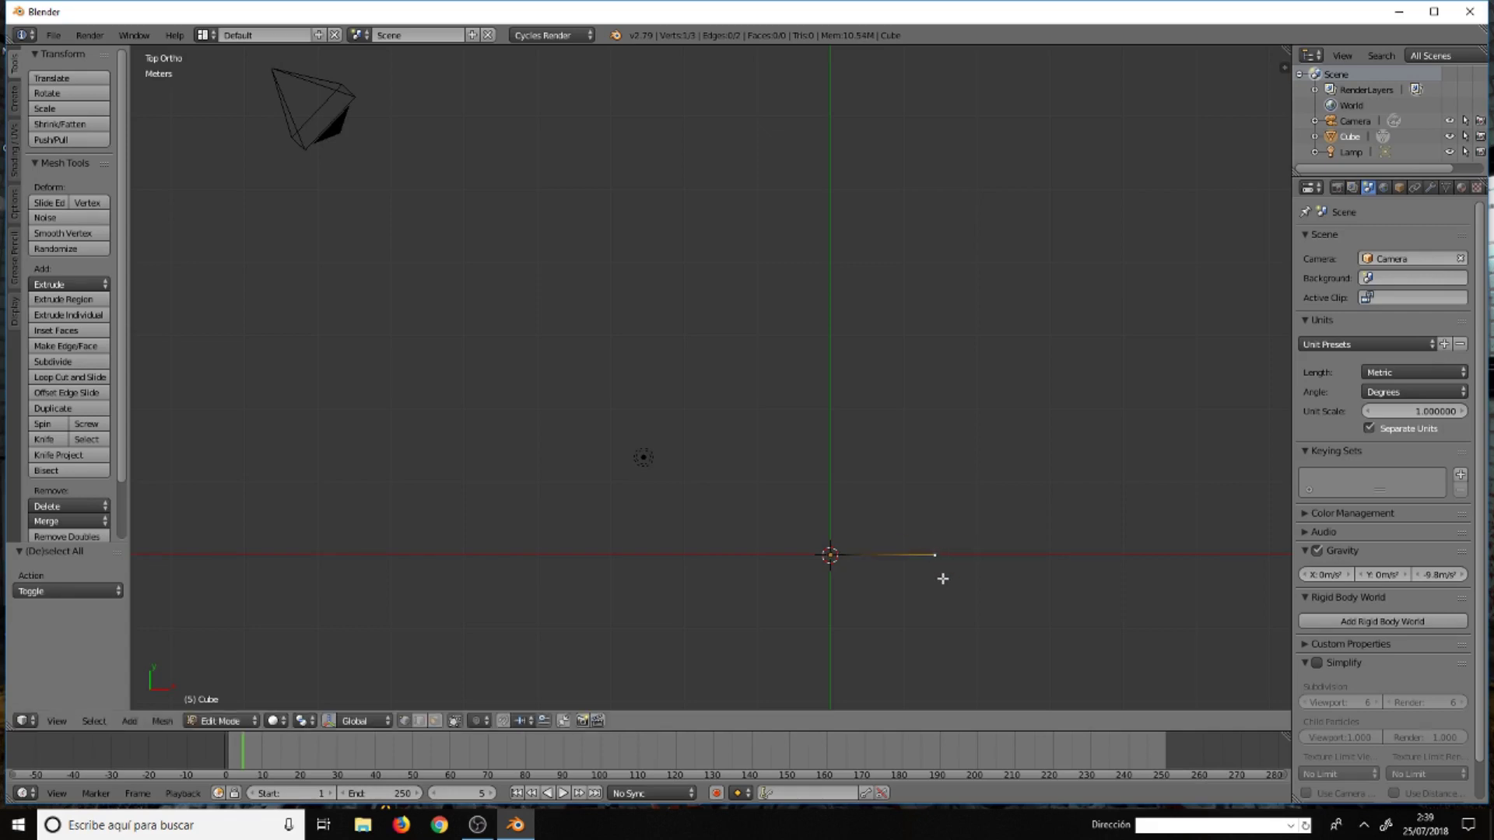
scroll(941, 576, "up", 2)
scroll(941, 572, "up", 2)
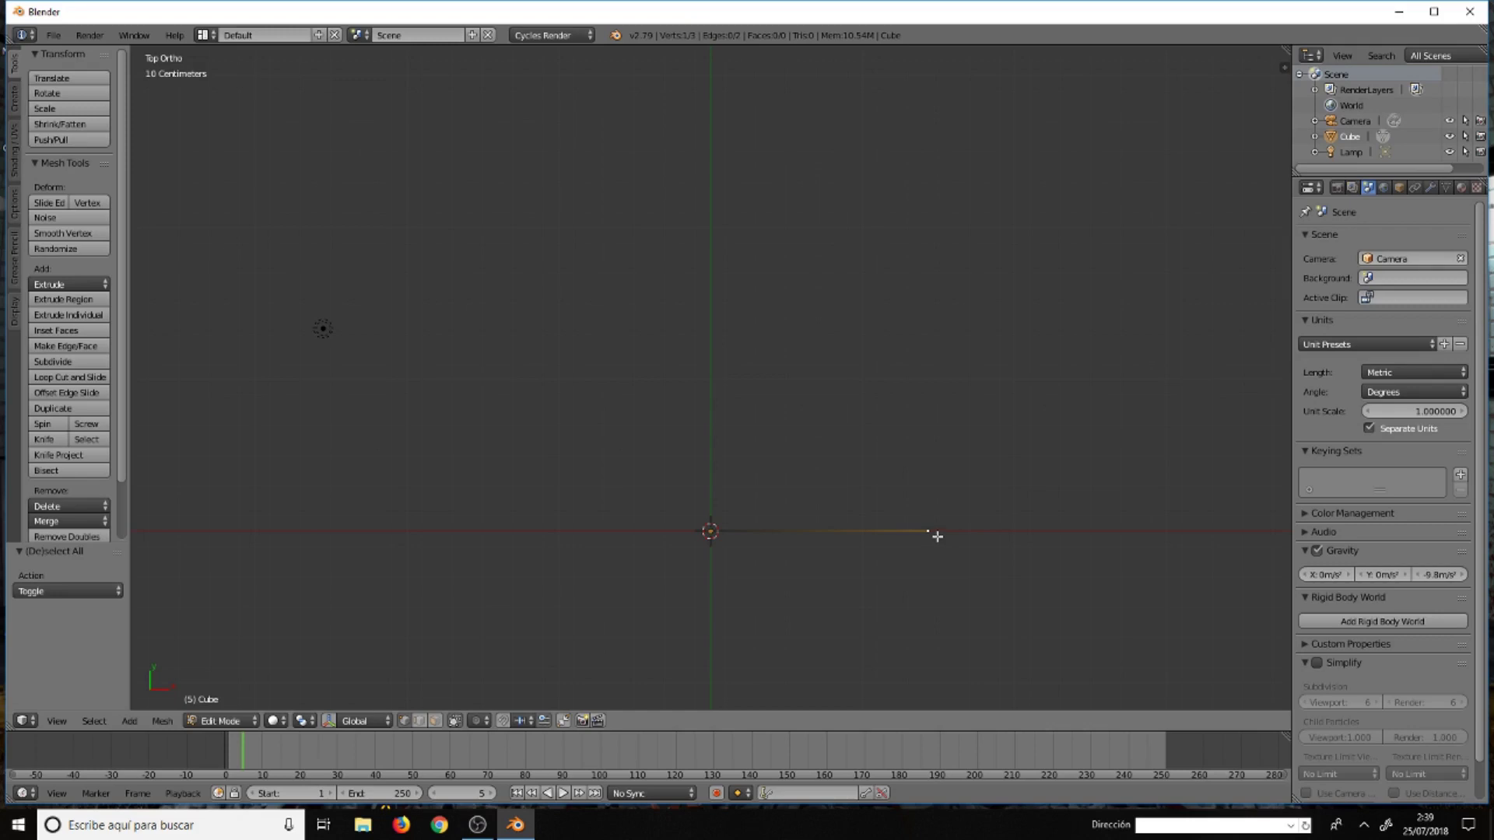
In wireframe view, start extruding a new edge from the right end vertex
key("z")
key("a")
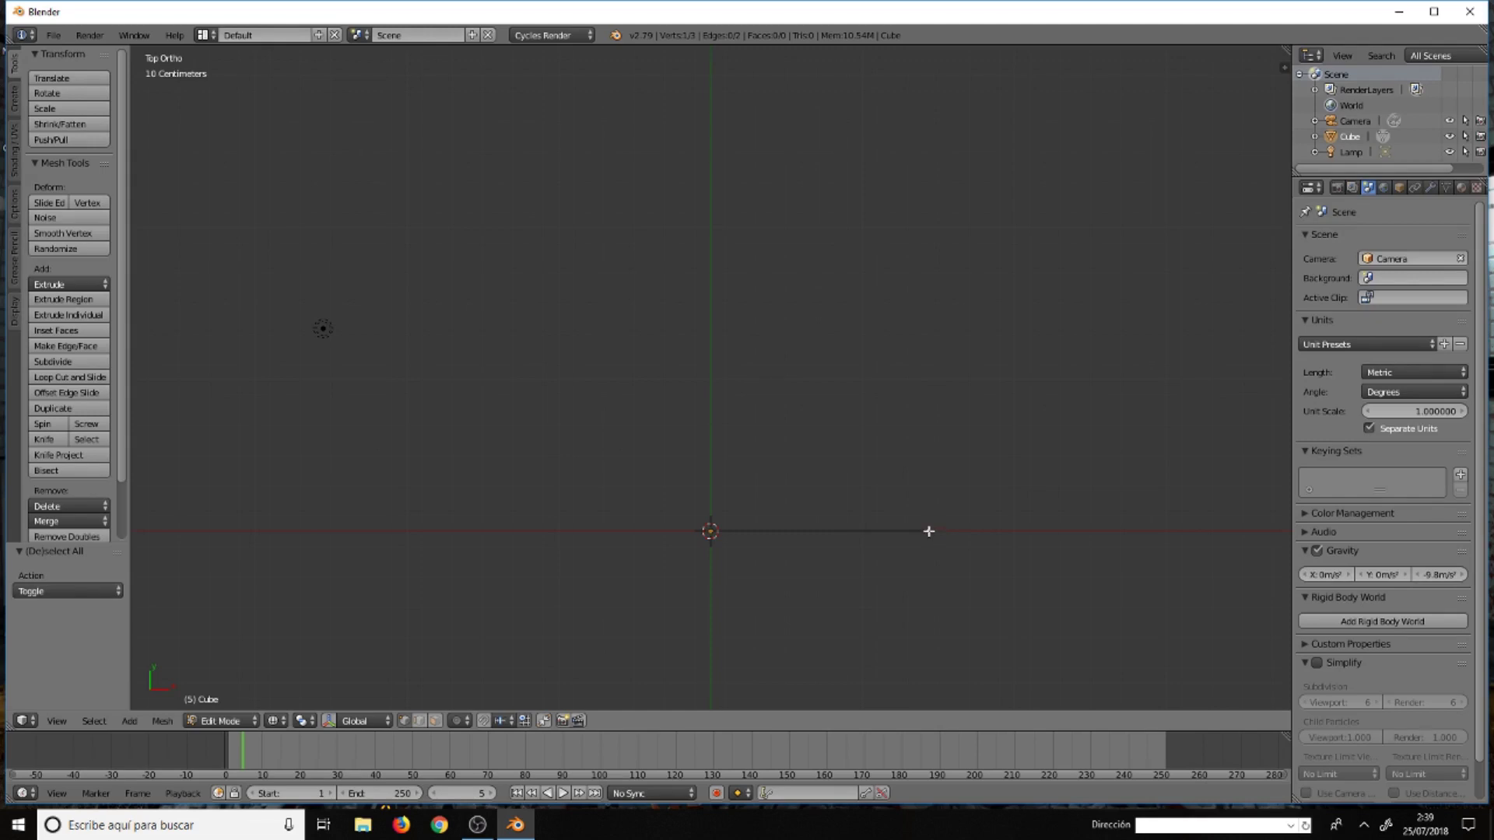
right_click(928, 531)
scroll(926, 529, "down", 1)
scroll(924, 528, "down", 2)
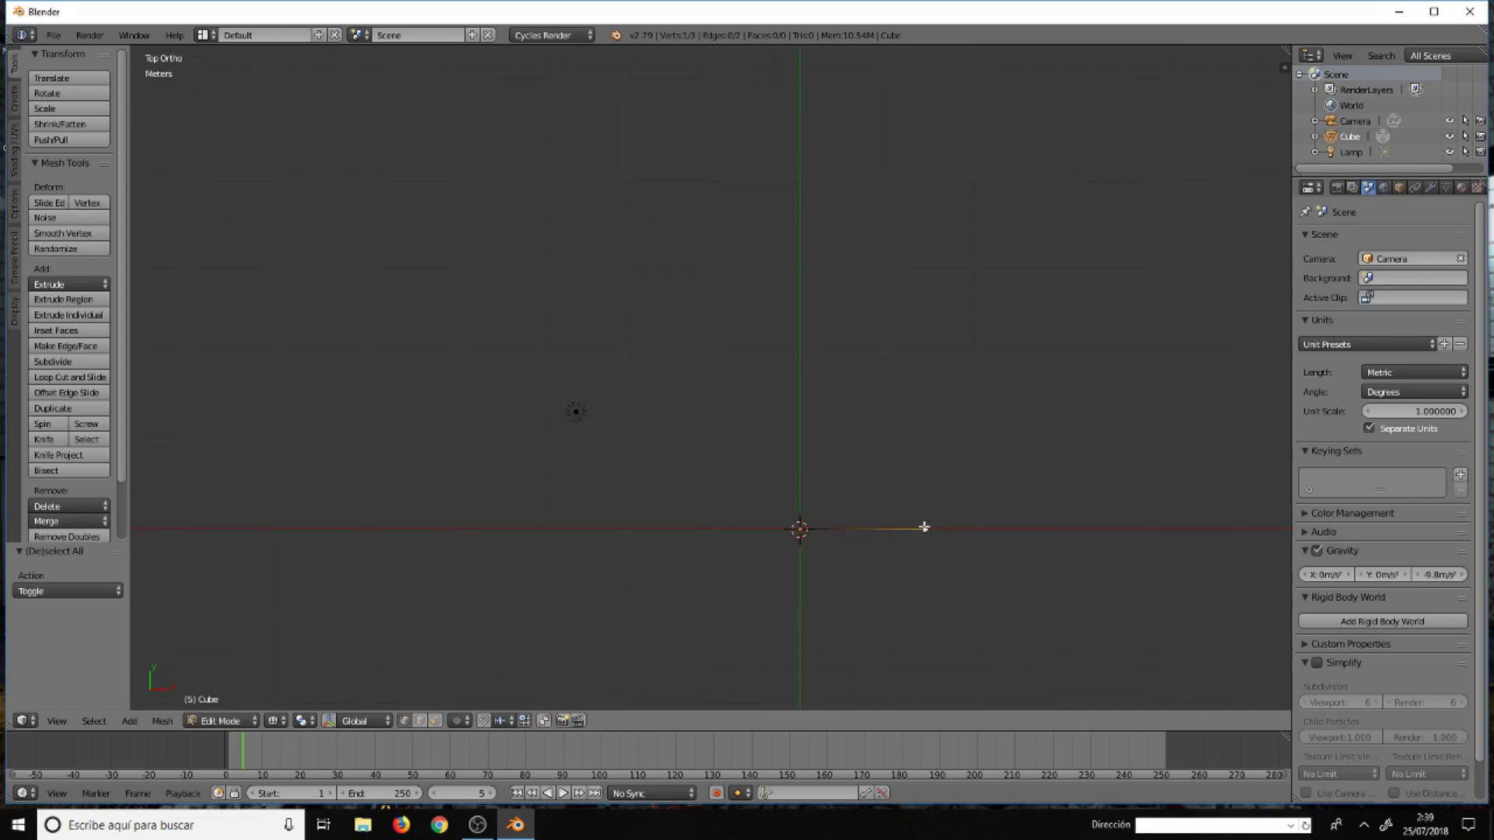
key("e")
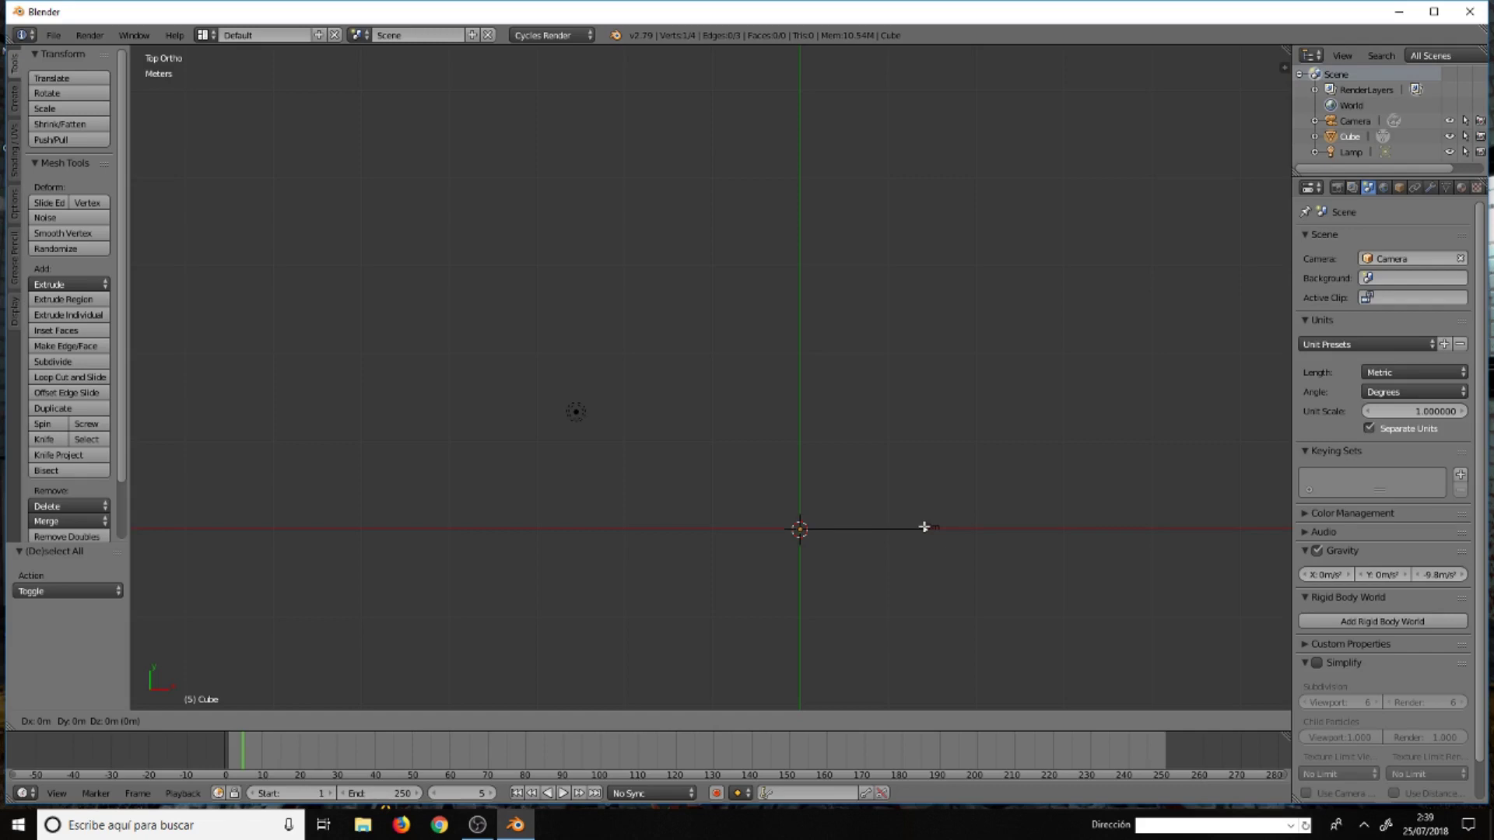
key("z")
Extrude the new edge exactly 2 m along Y and confirm its top vertex in place
key("y")
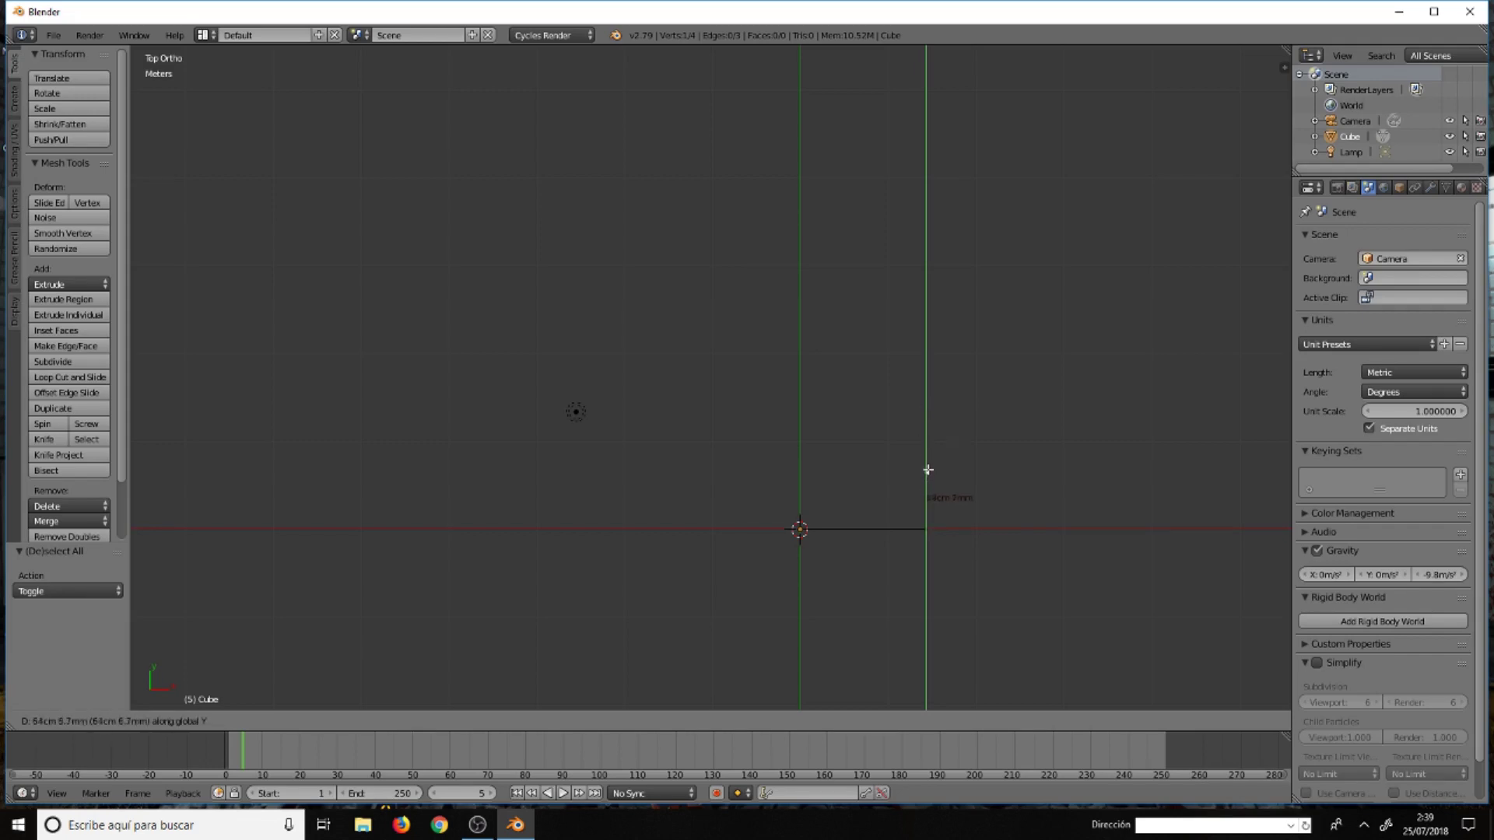
type("2")
key("Return")
scroll(946, 380, "up", 3)
scroll(939, 372, "up", 1)
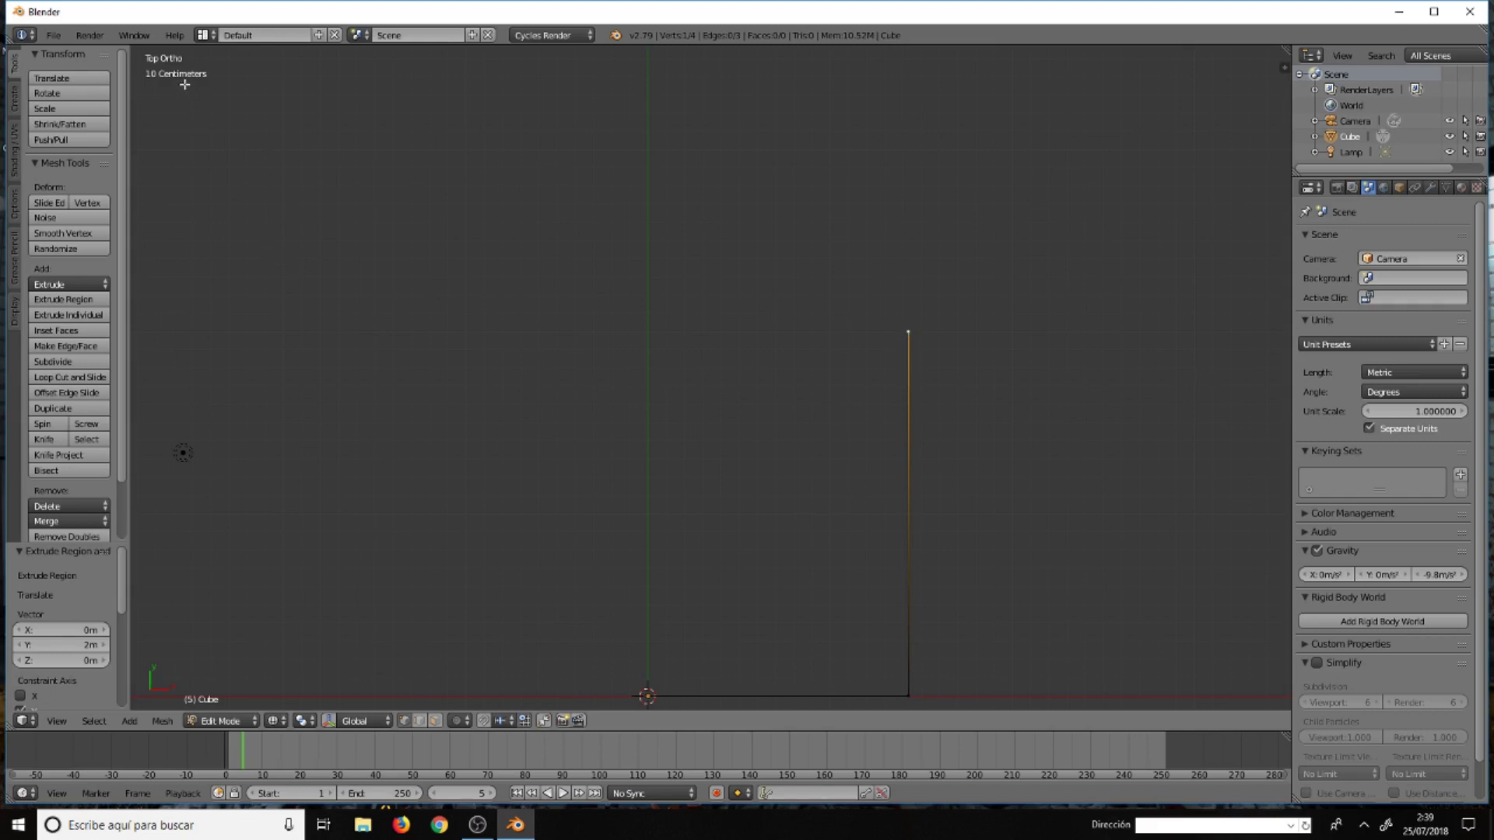
scroll(926, 377, "up", 3)
scroll(925, 360, "up", 2)
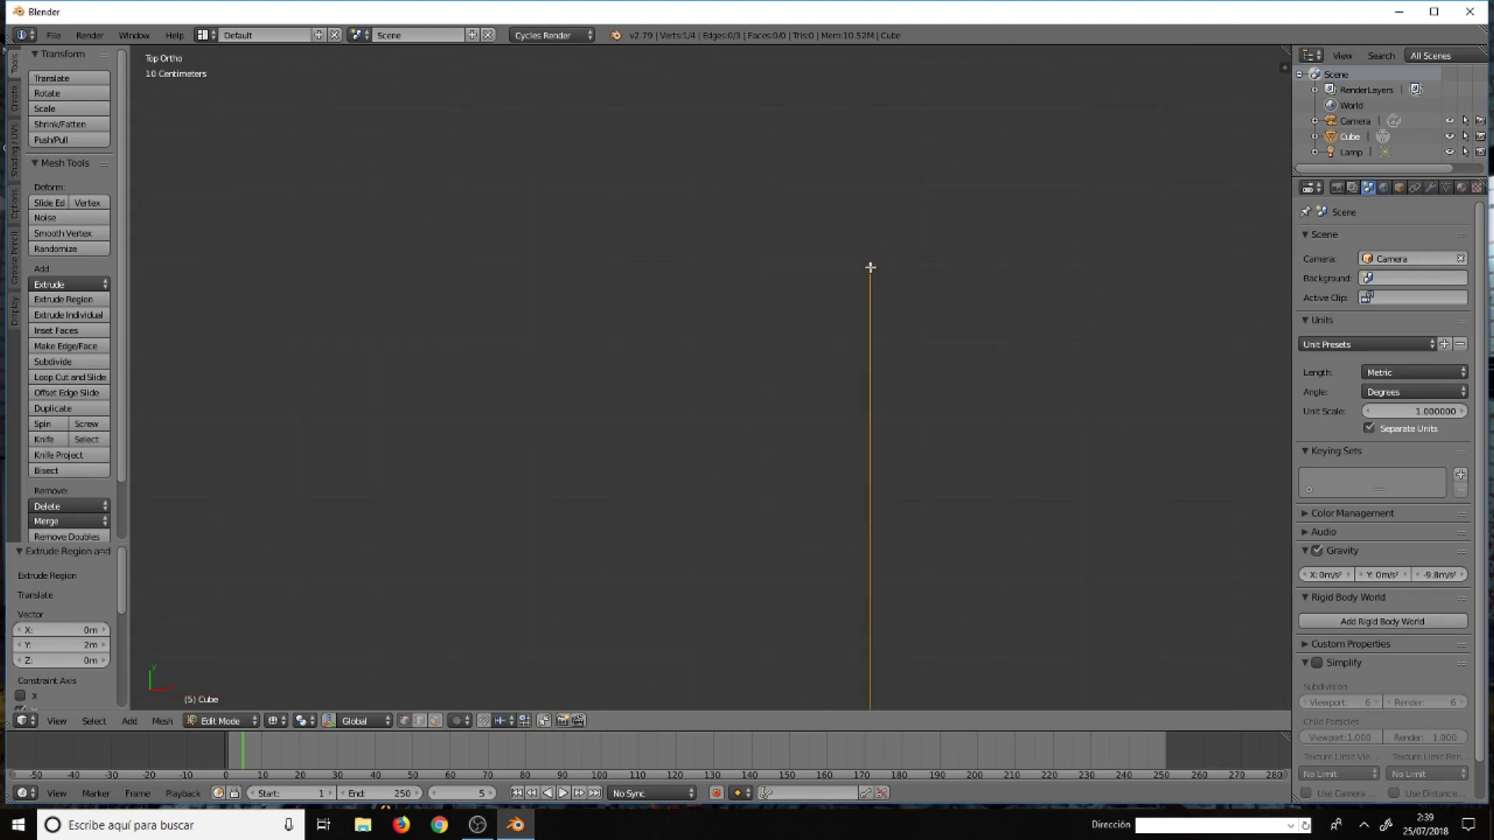
left_click_drag(870, 266, 871, 260)
key("g")
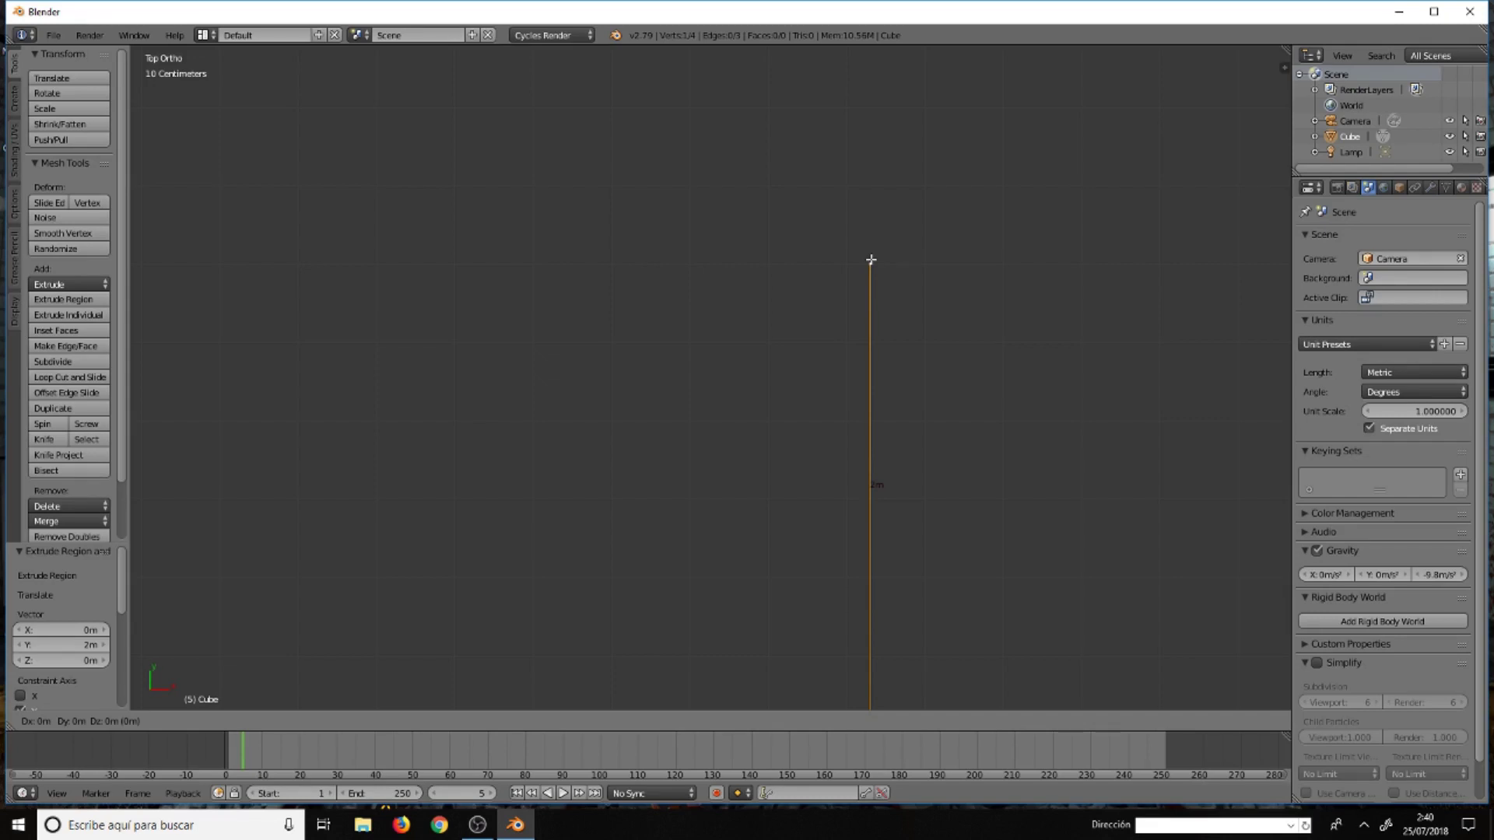
left_click(871, 259)
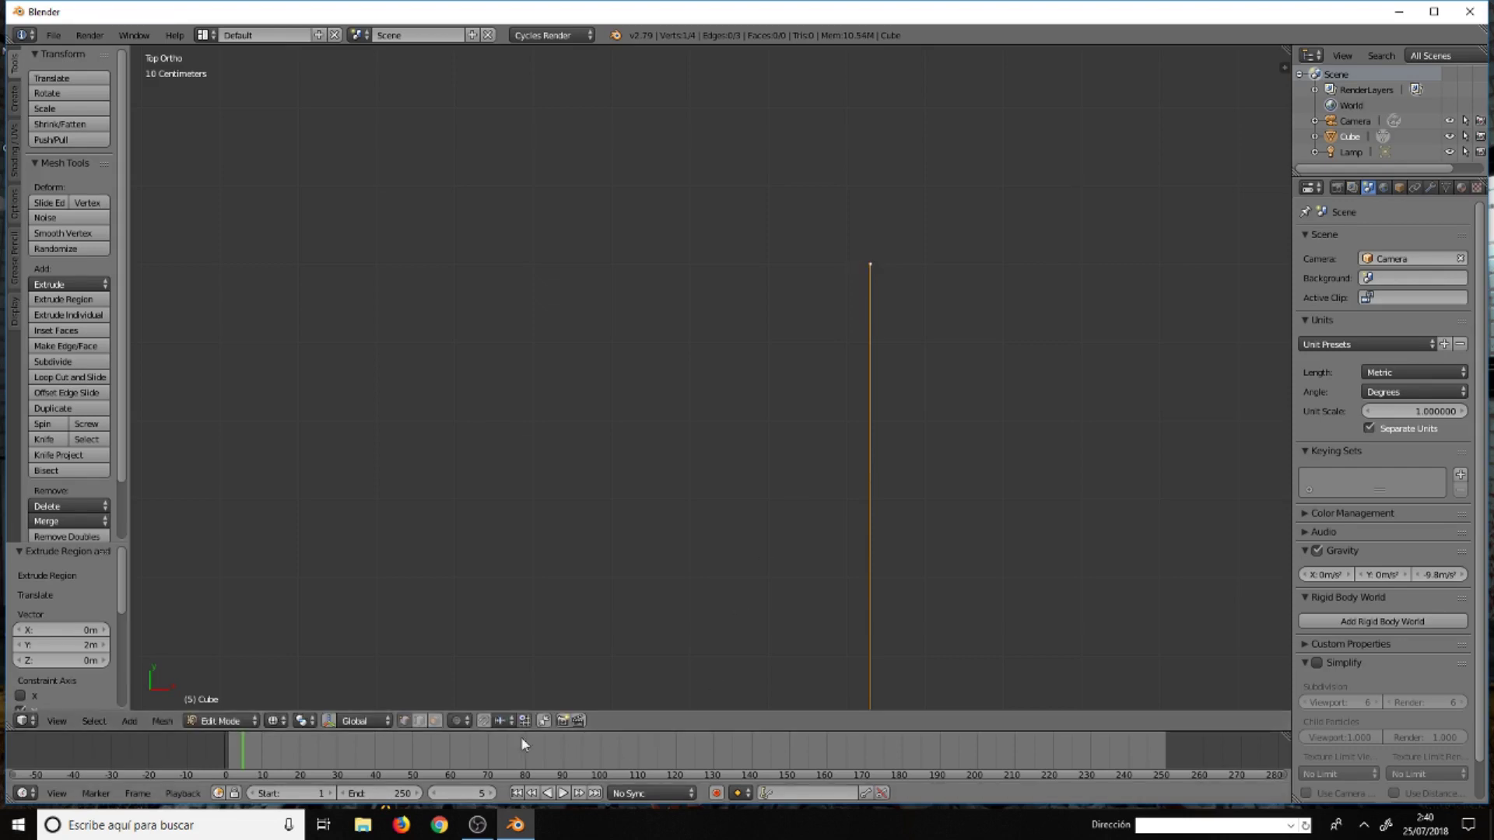
Turn snapping back on and raise the top vertex 10 cm so the edge reaches 2m 10cm
left_click(484, 721)
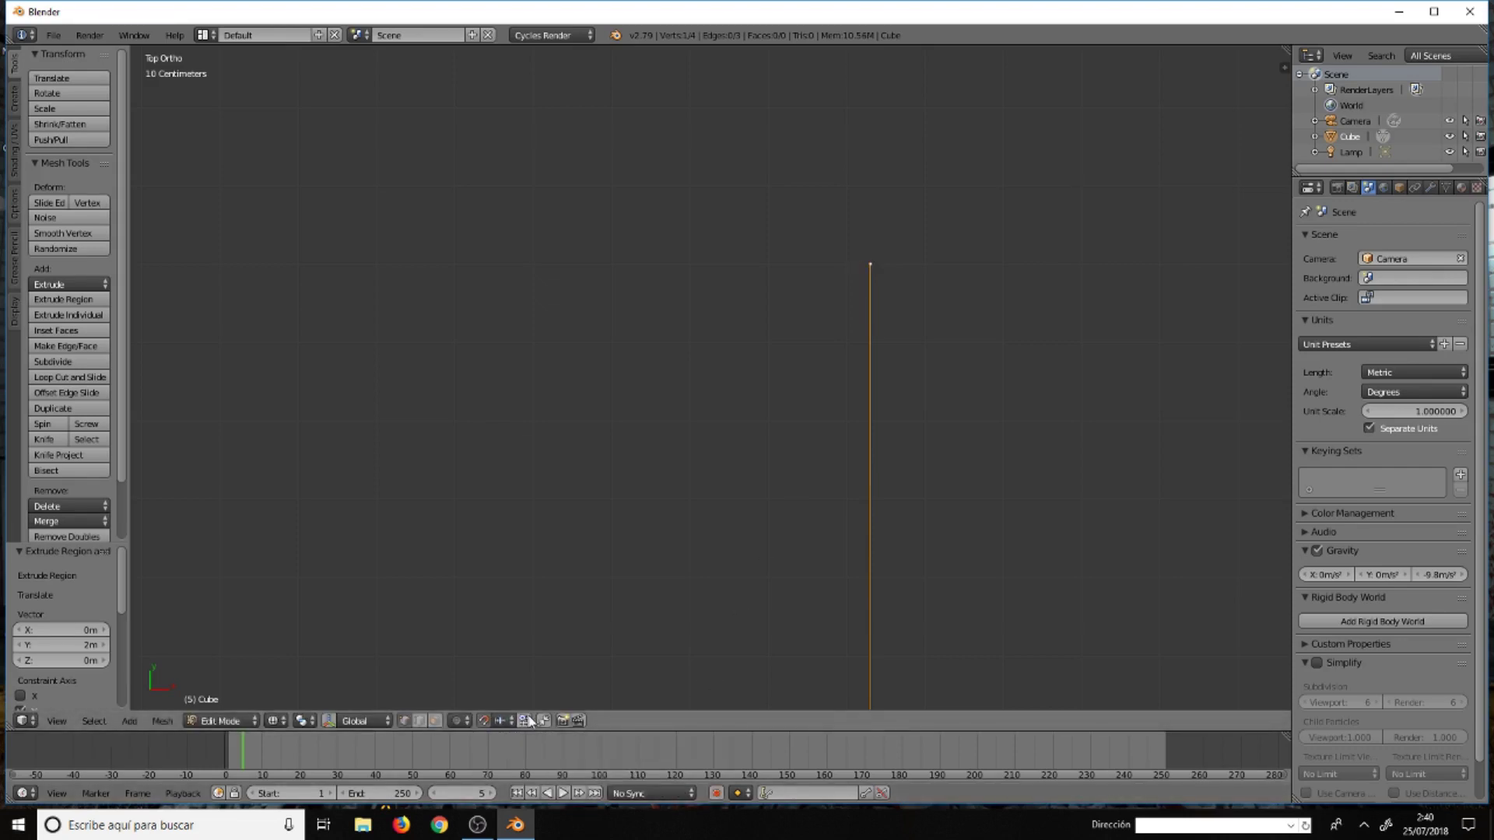
scroll(872, 435, "up", 2)
scroll(871, 420, "up", 2)
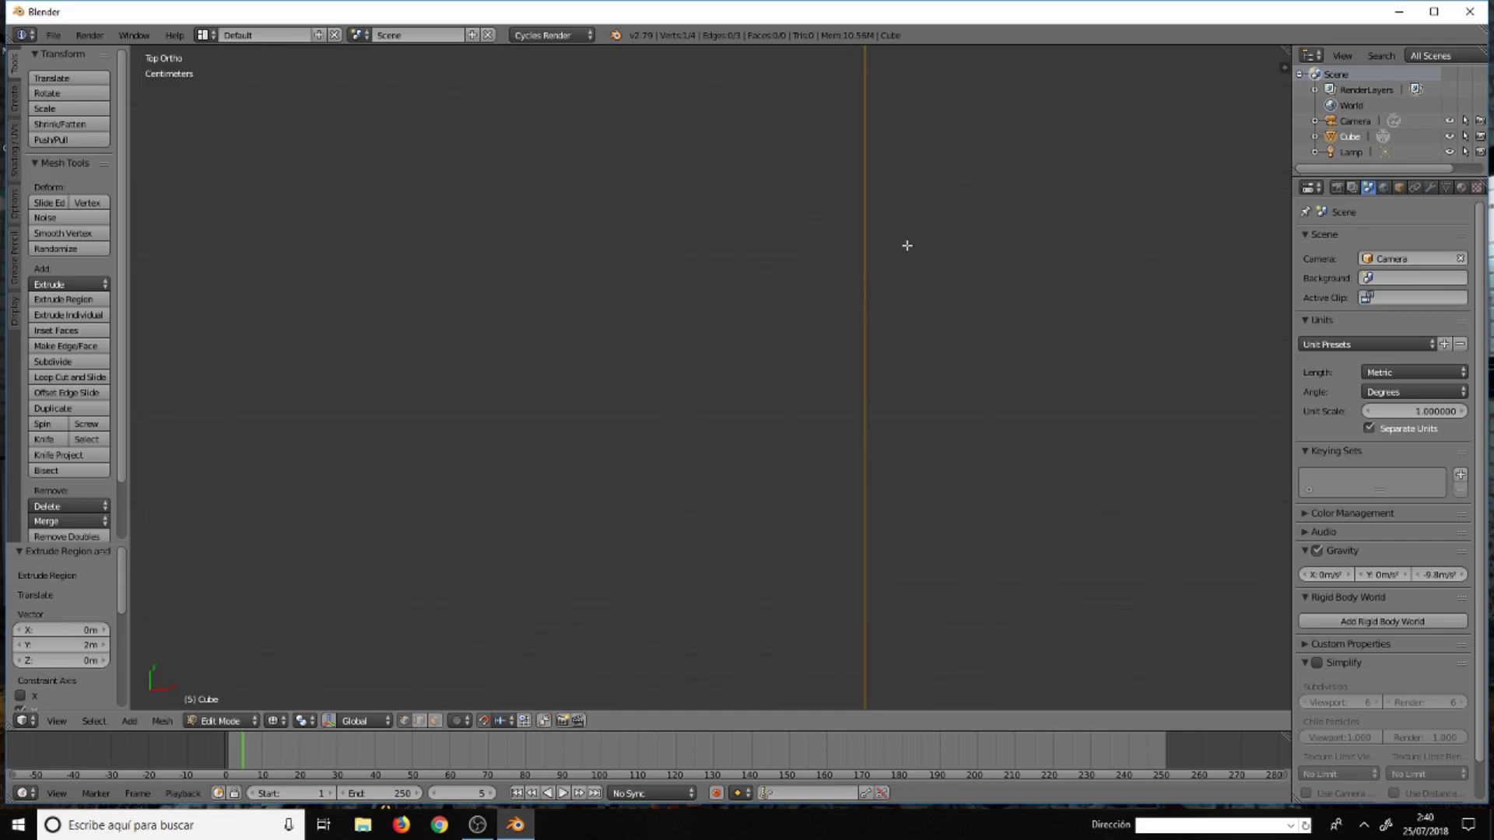
mouse_move(908, 512)
middle_mouse_down("shift")
mouse_move(915, 659)
mouse_move(912, 220)
mouse_move(898, 244)
mouse_move(894, 430)
mouse_move(863, 488)
middle_mouse_up("shift")
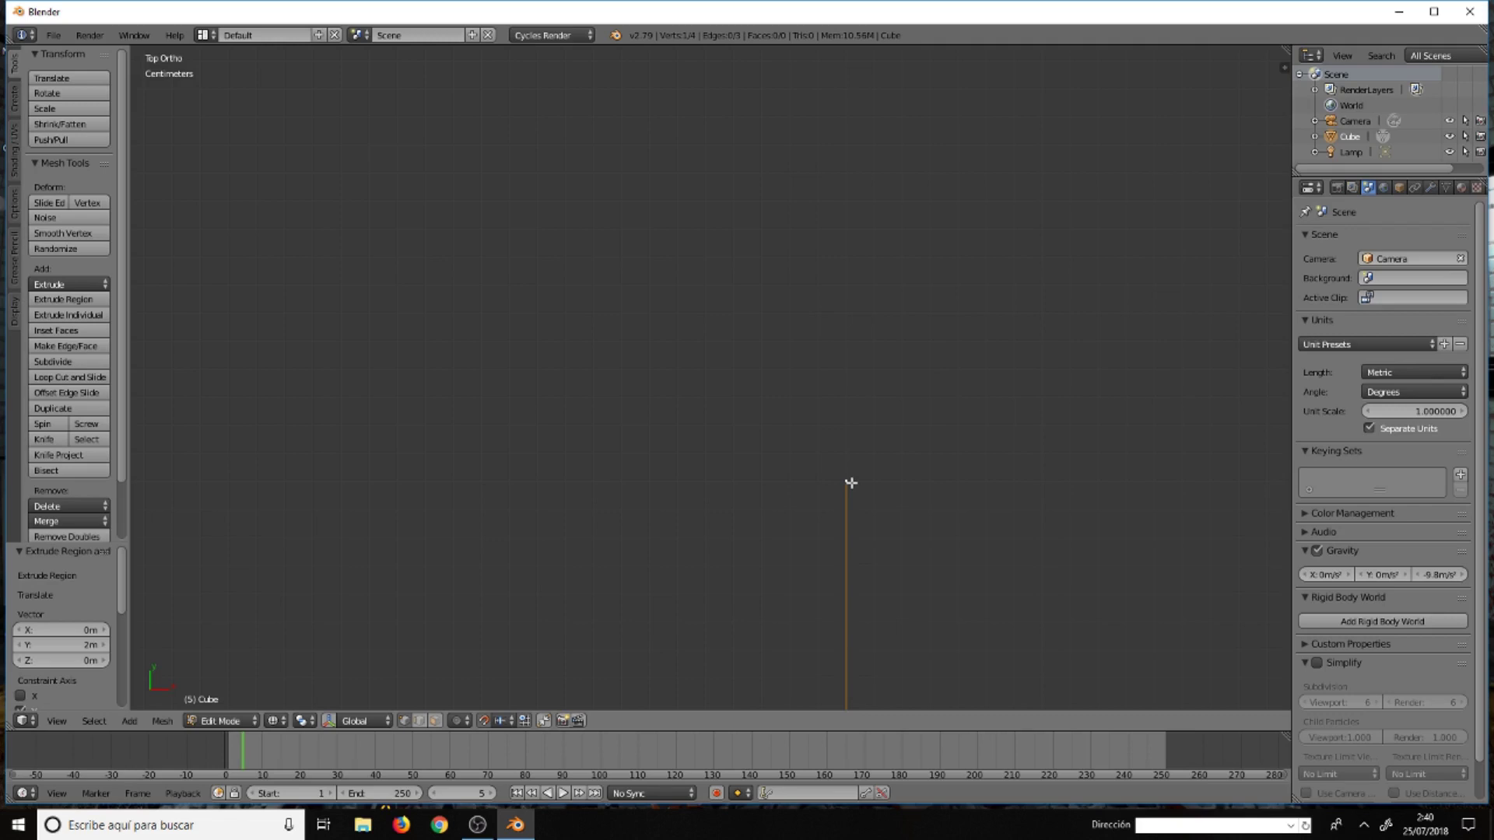
key("e")
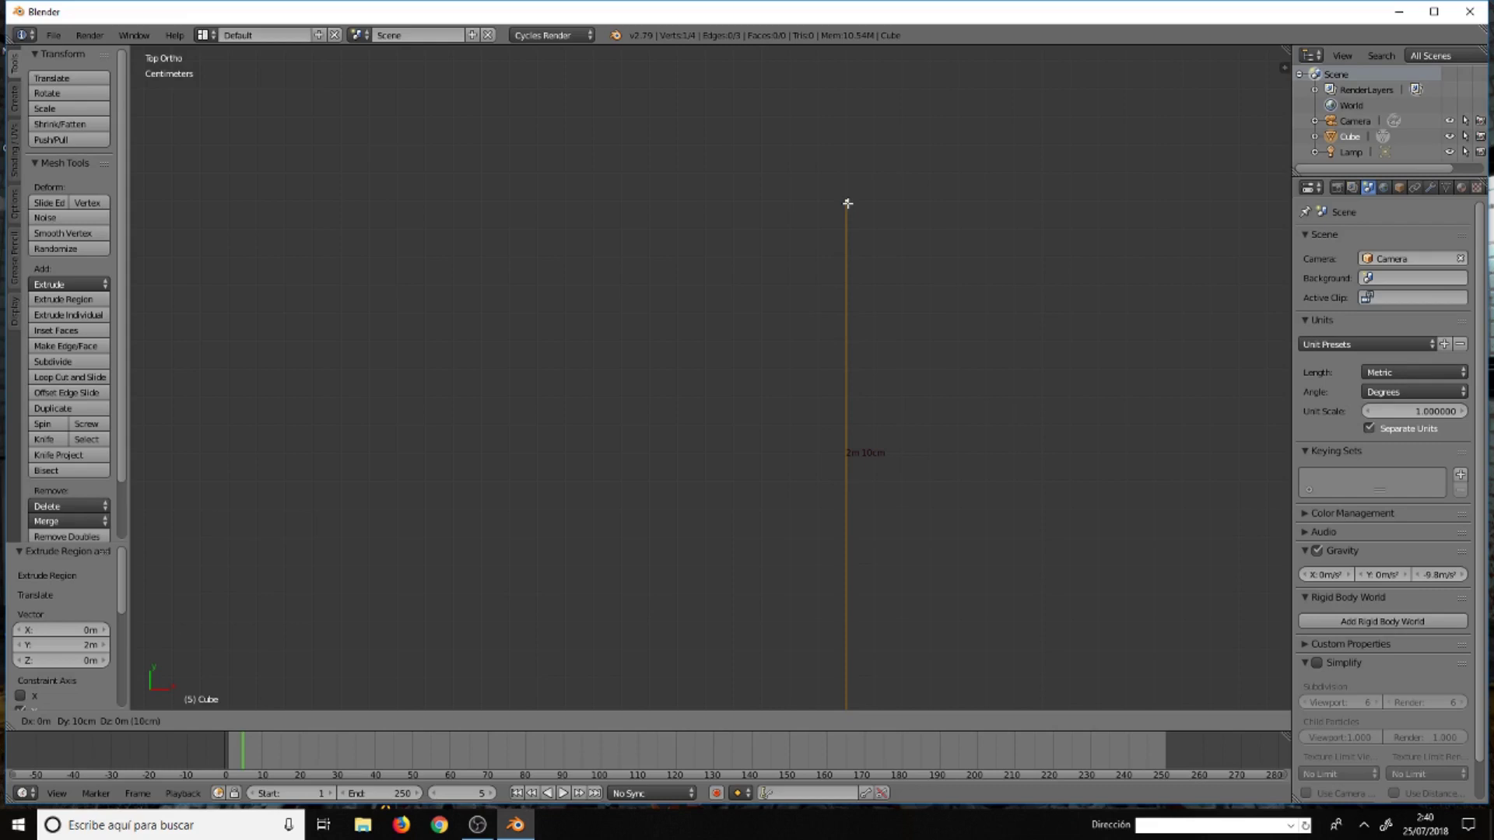
left_click(847, 203)
scroll(894, 337, "down", 2)
scroll(881, 324, "down", 3)
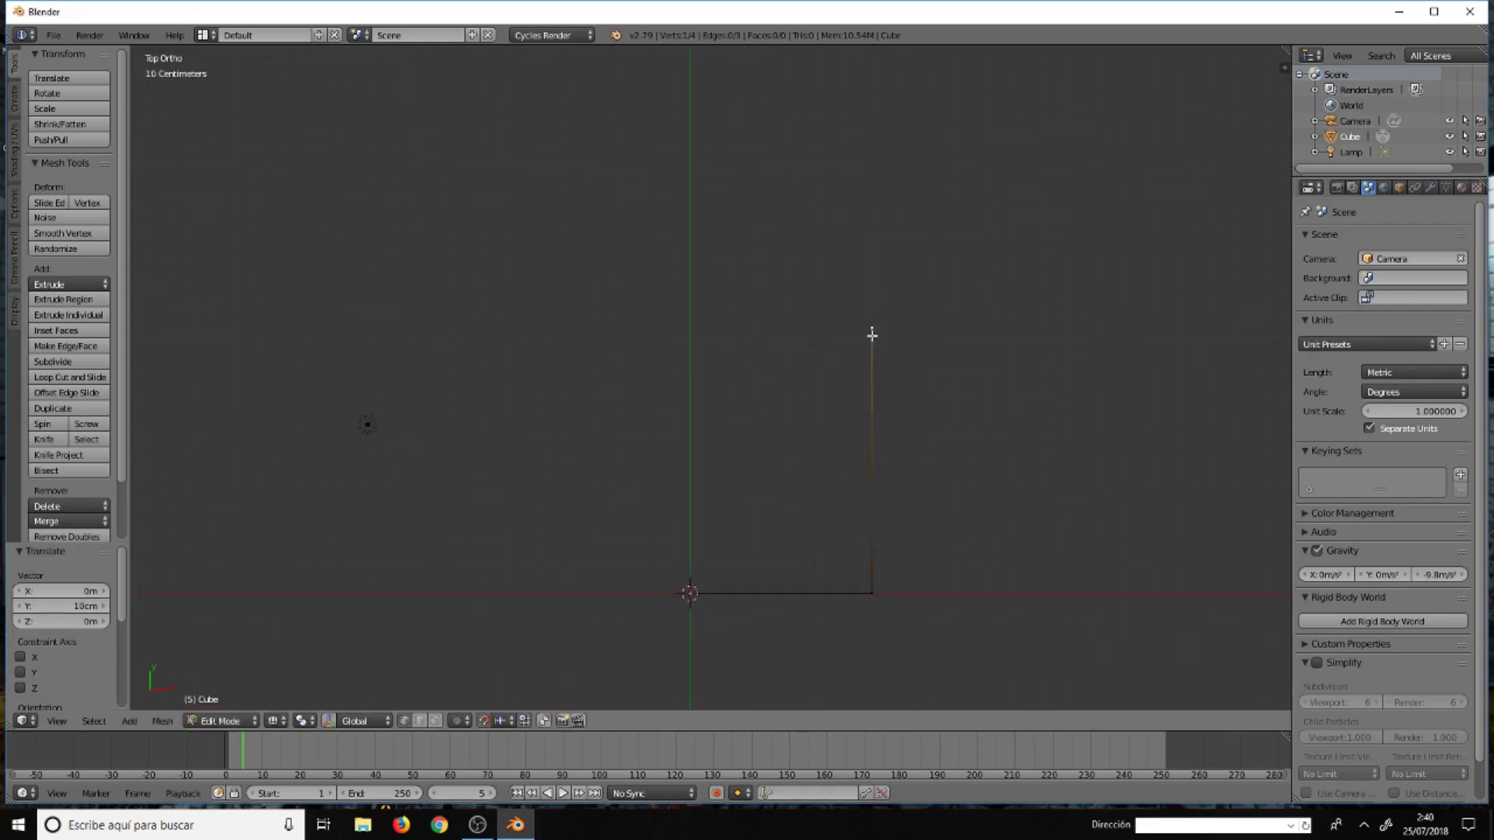
scroll(872, 335, "down", 3)
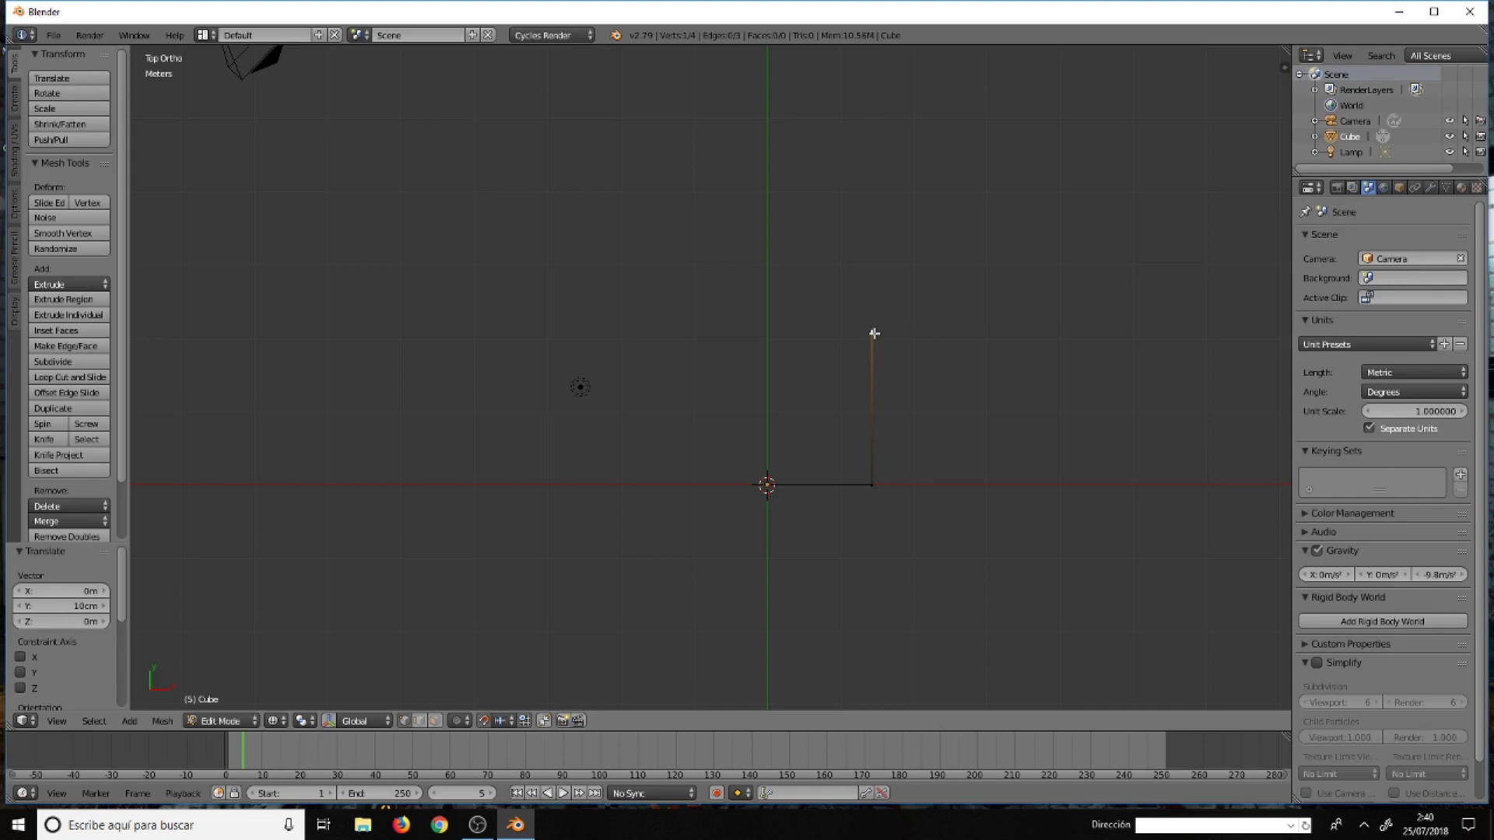
Snap the 3D cursor to the top vertex of the vertical edge
right_click(768, 486)
scroll(781, 445, "up", 2)
right_click(911, 279)
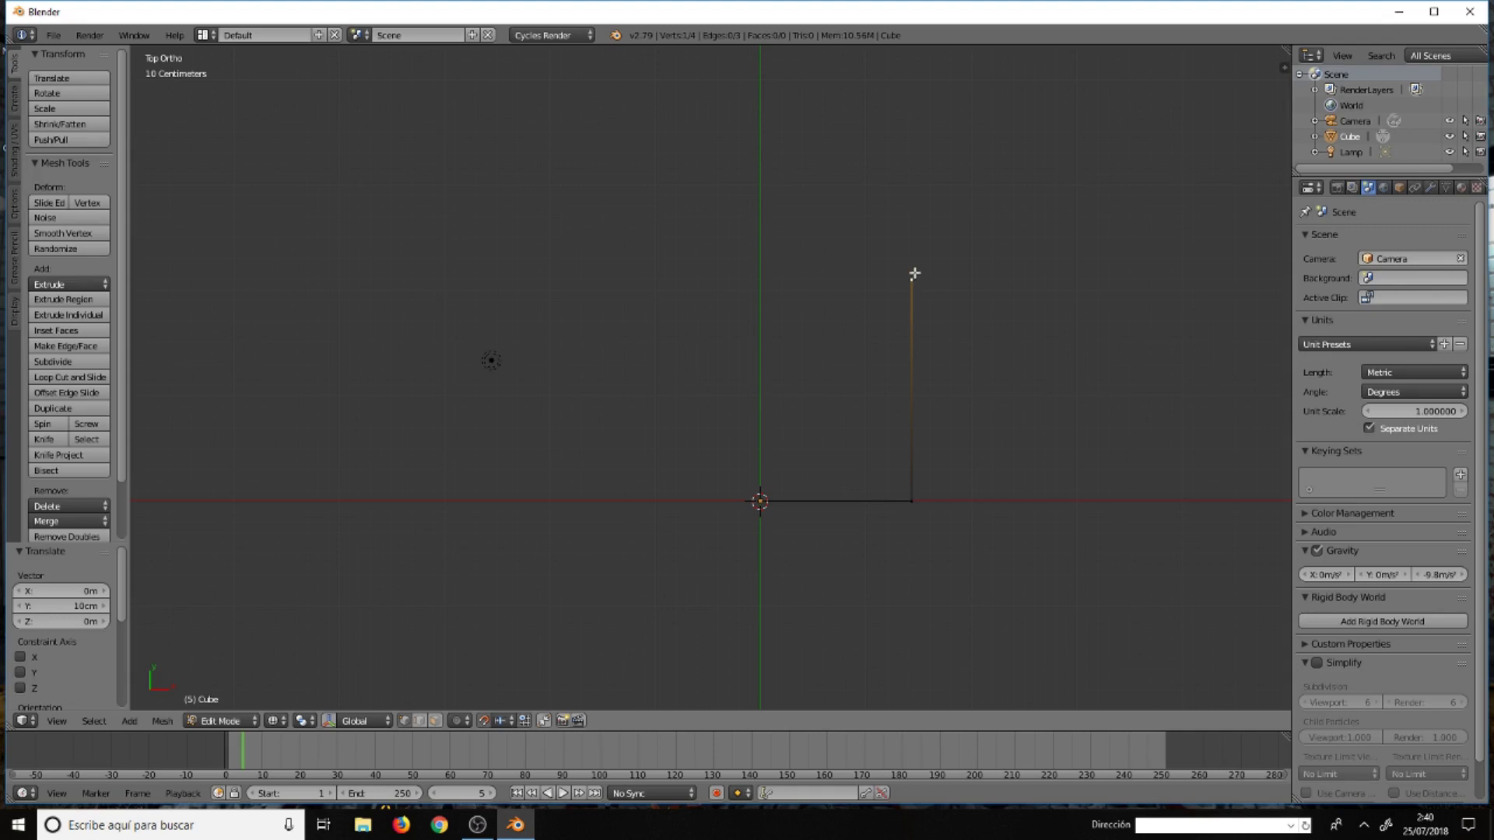
scroll(846, 429, "down", 4)
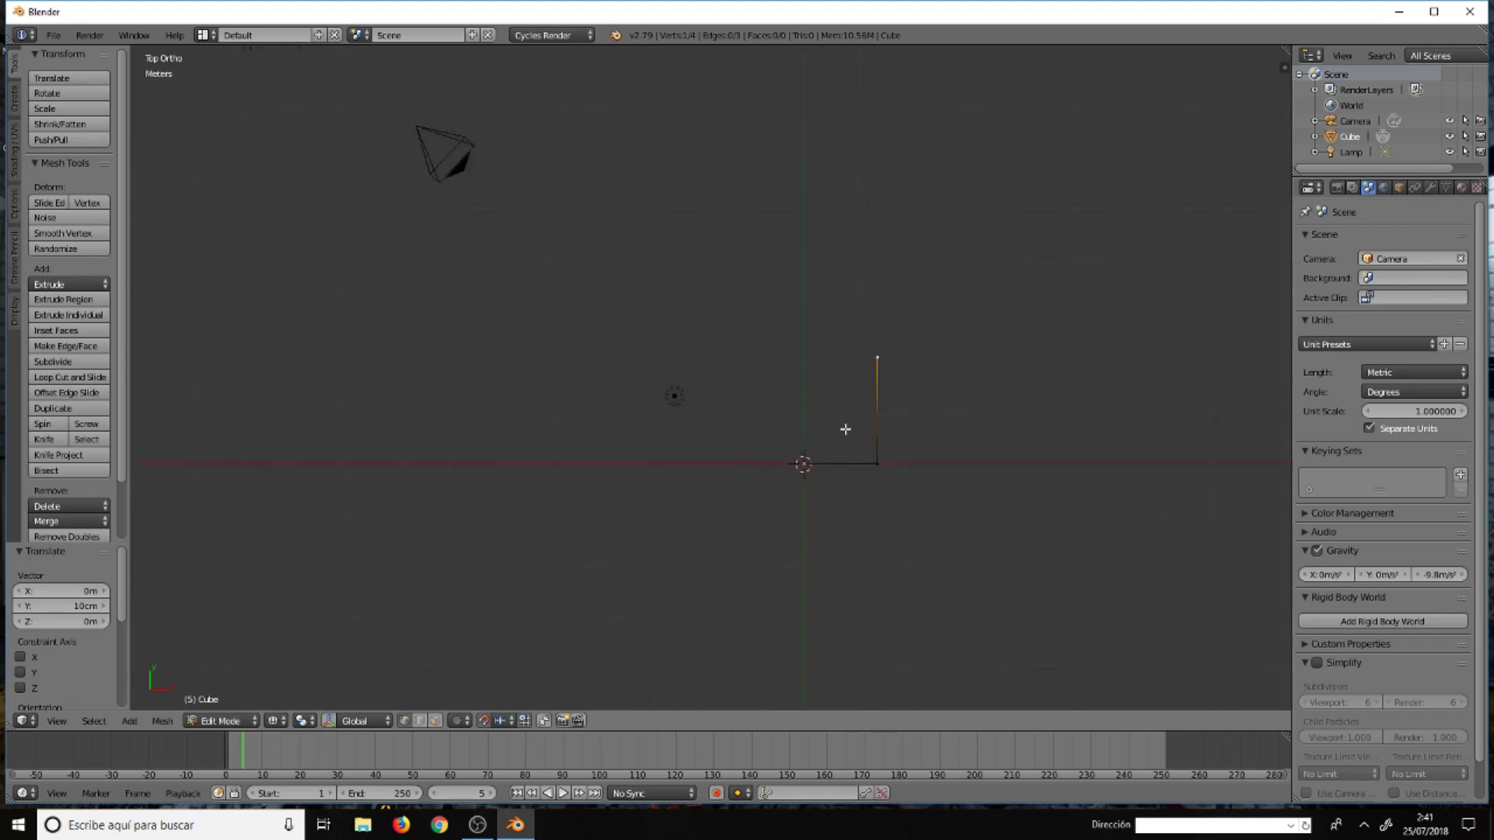
scroll(872, 457, "up", 1)
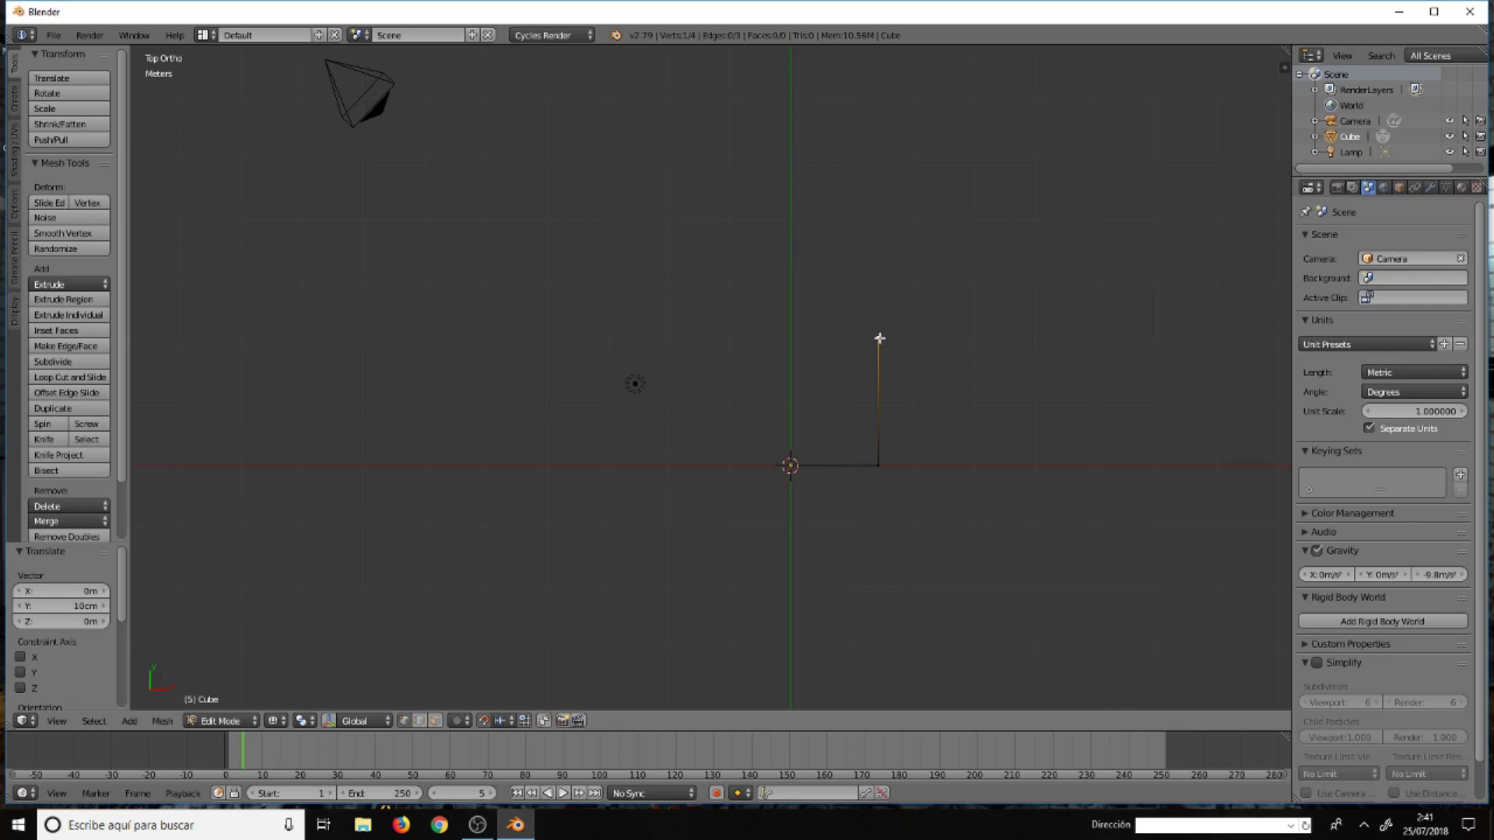
key("shift+s")
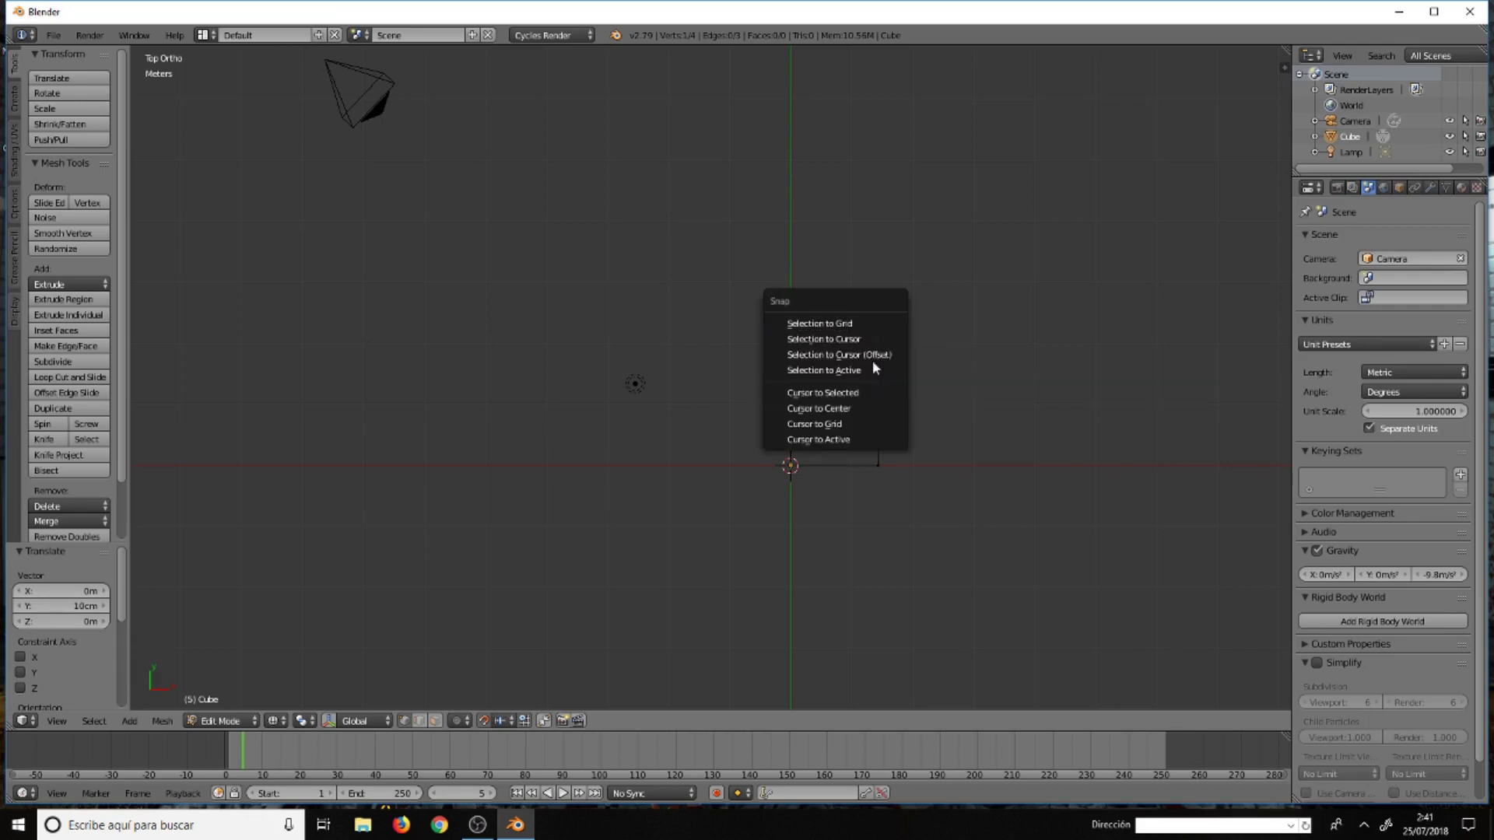
left_click(855, 392)
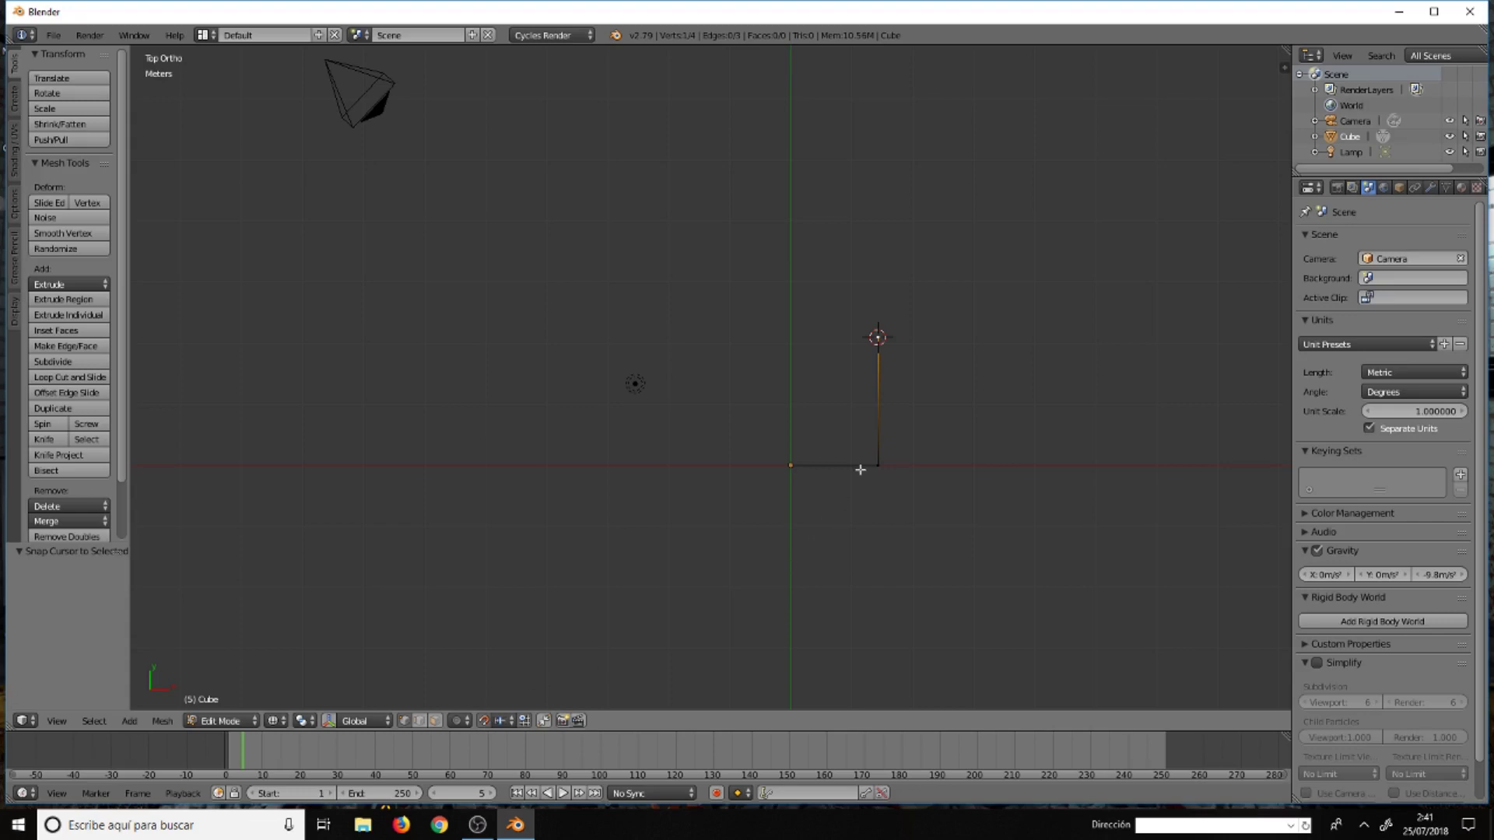
Set the transform pivot point to the 3D Cursor
key("comma")
key("ctrl+comma")
left_click(305, 721)
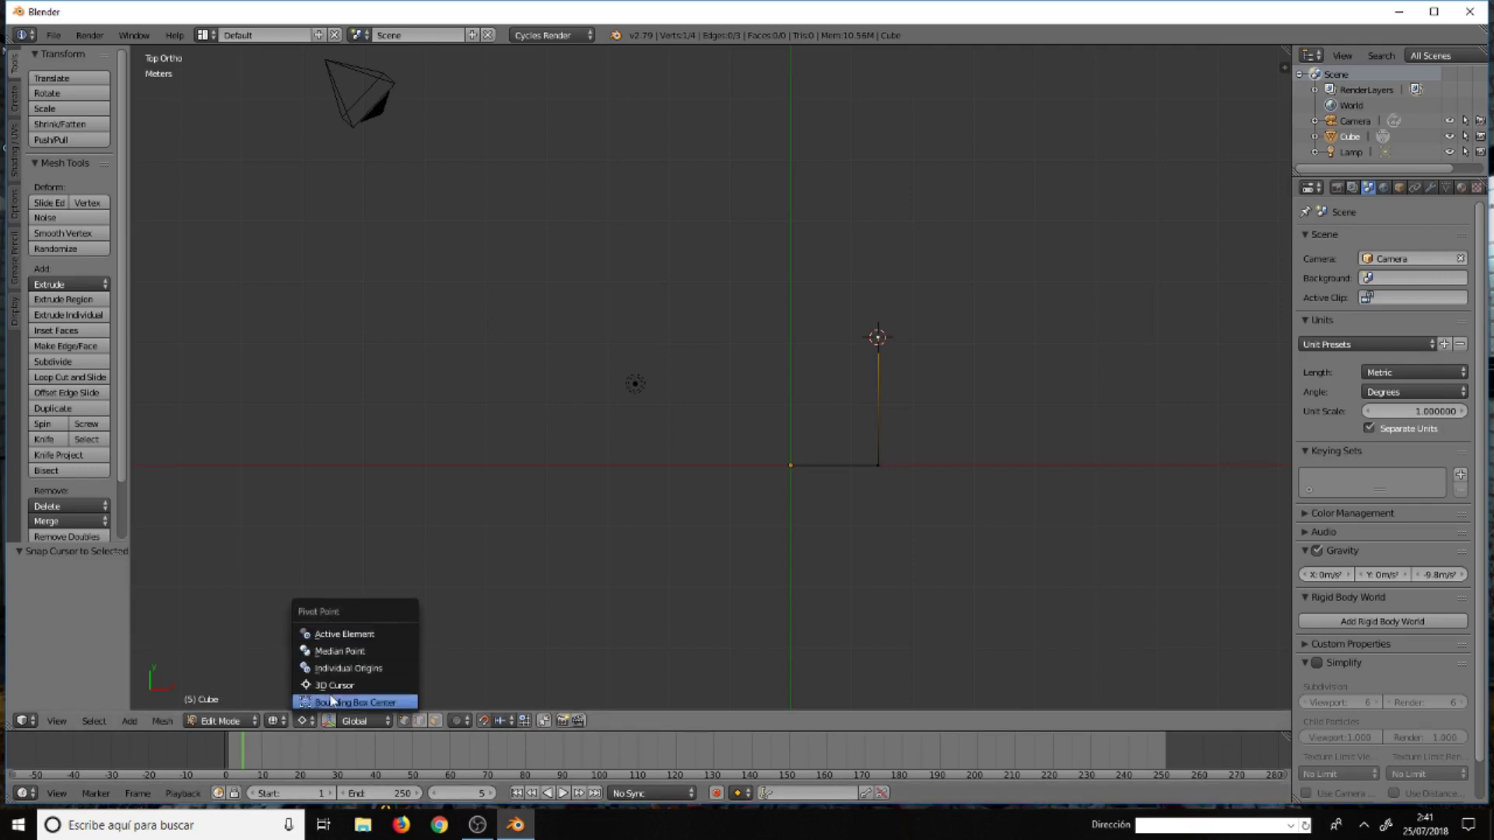
left_click(332, 685)
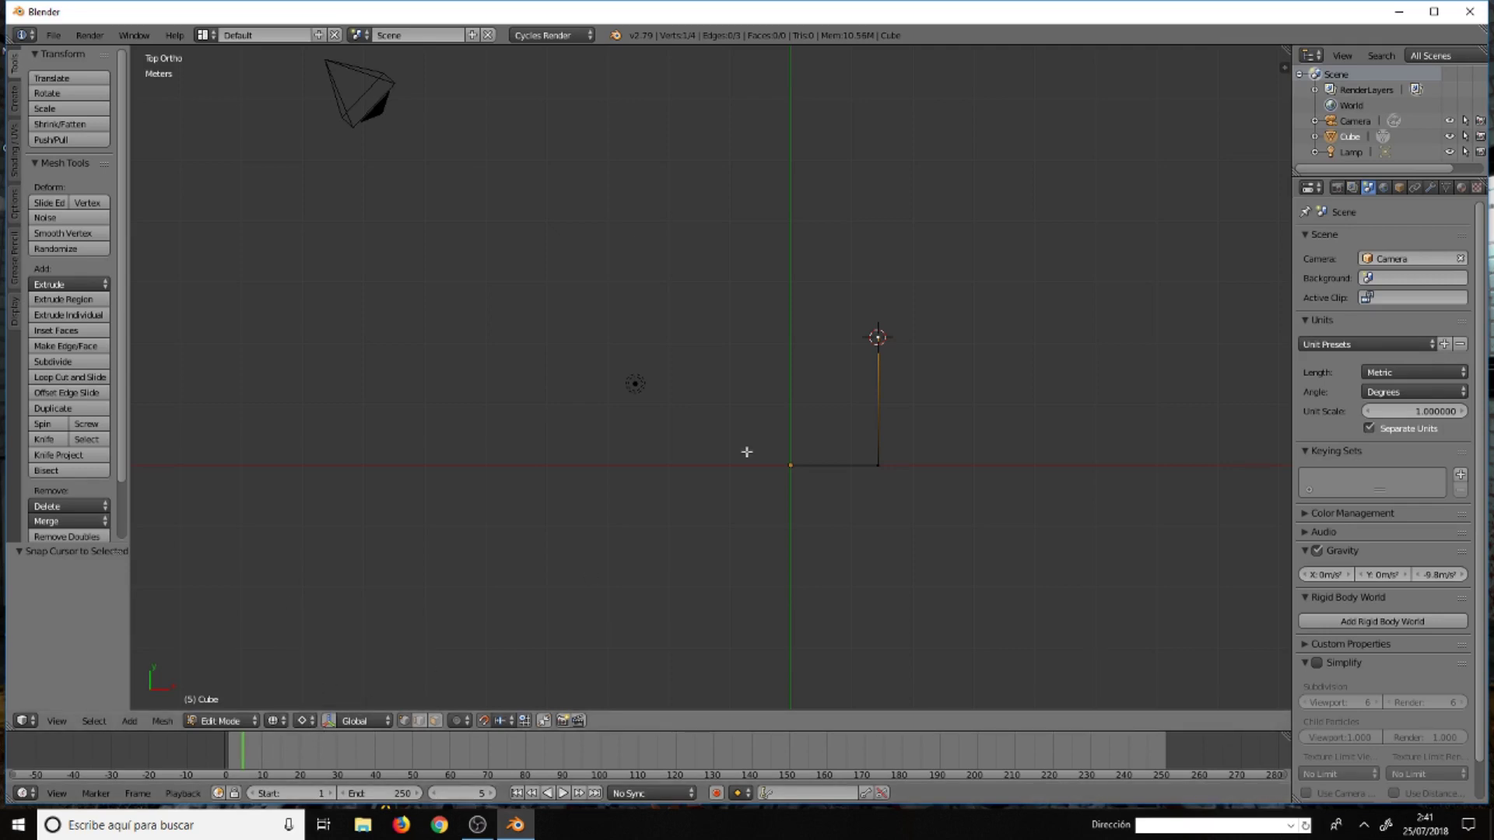
scroll(800, 397, "up", 1)
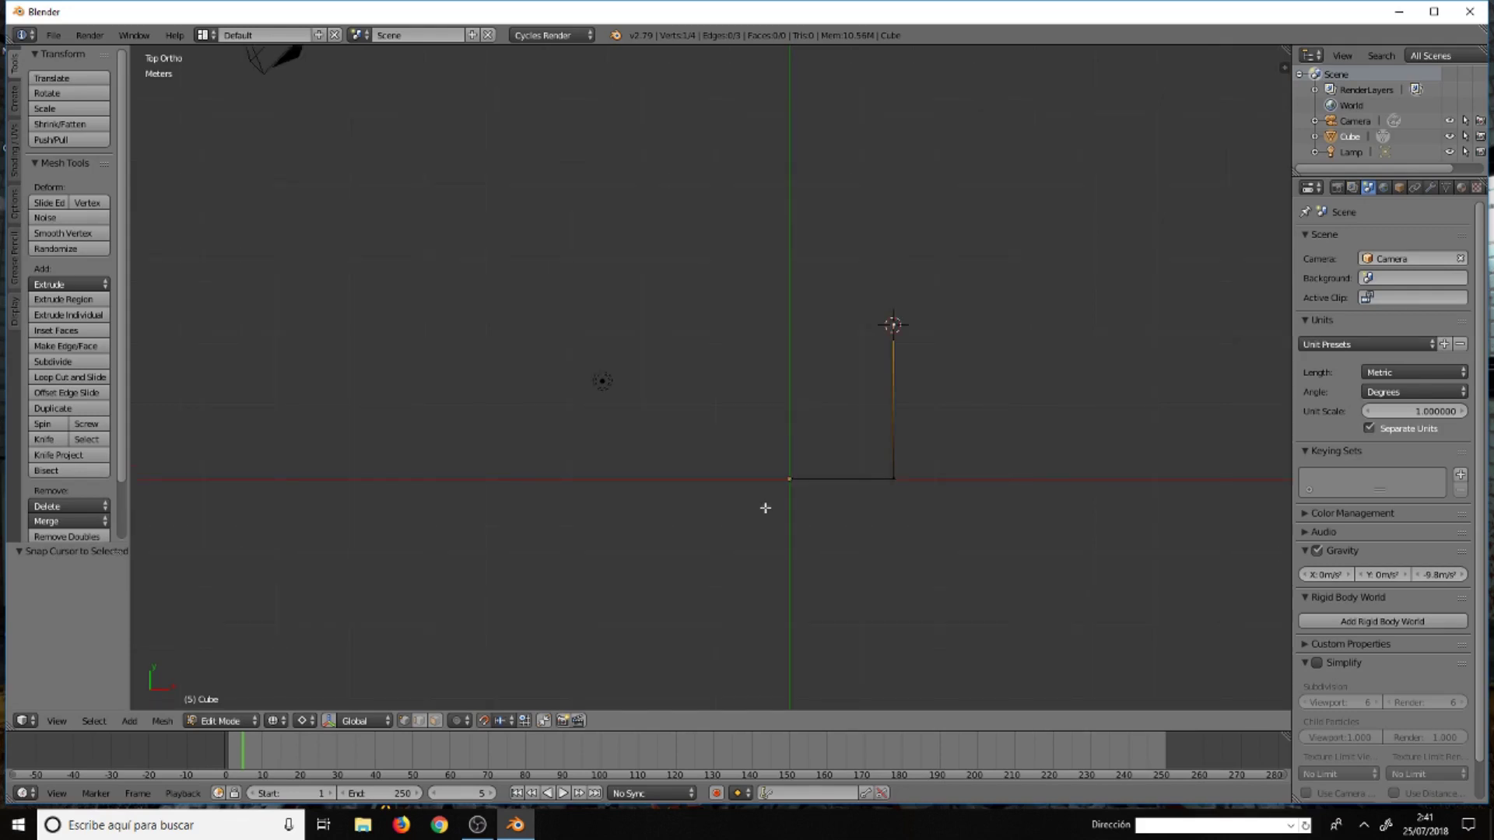
Extrude a 2 m edge upward from the origin corner vertex and frame its top
right_click(792, 477)
key("e")
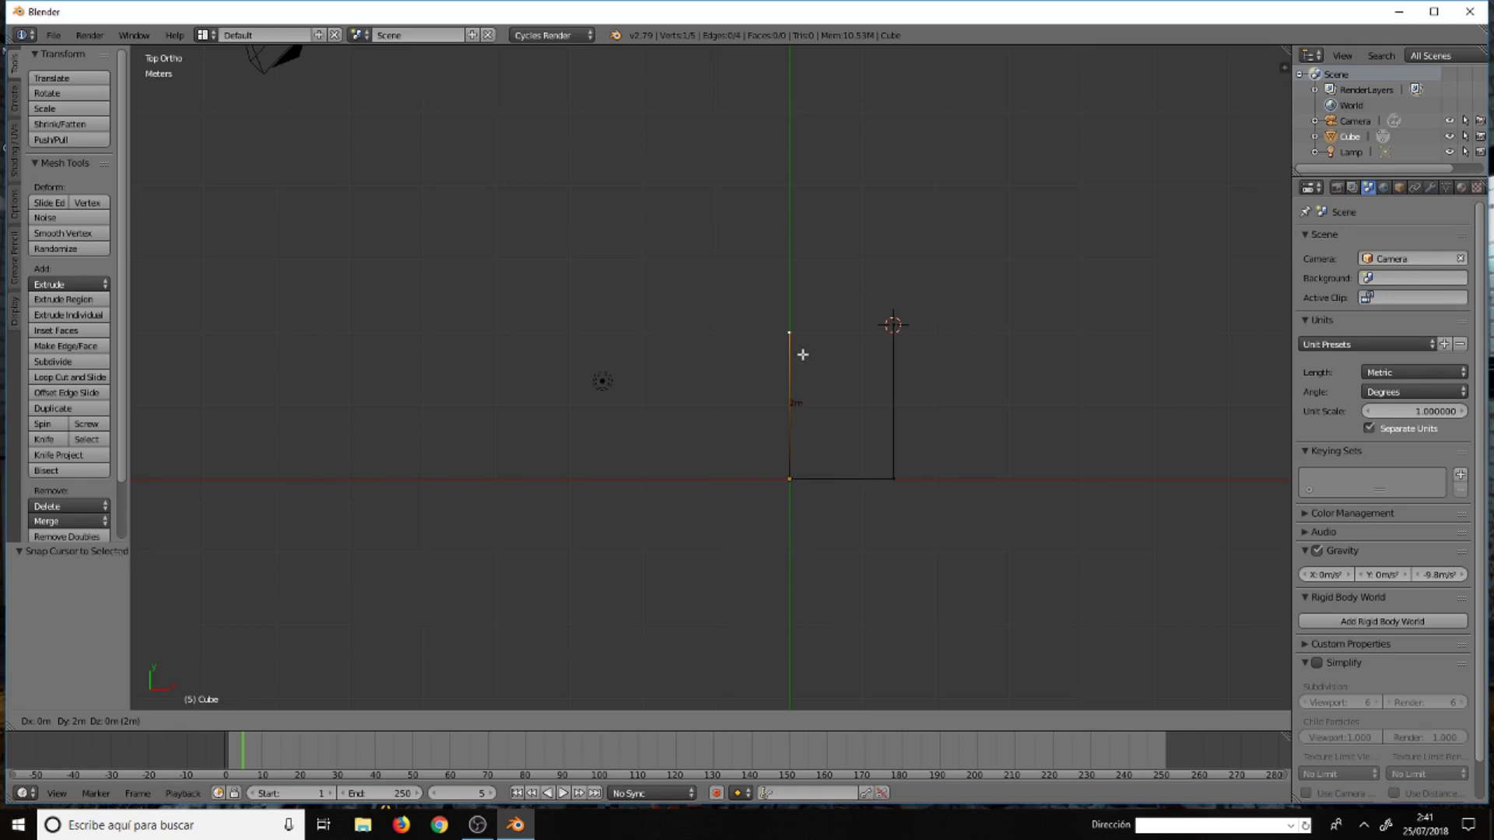
left_click(802, 354)
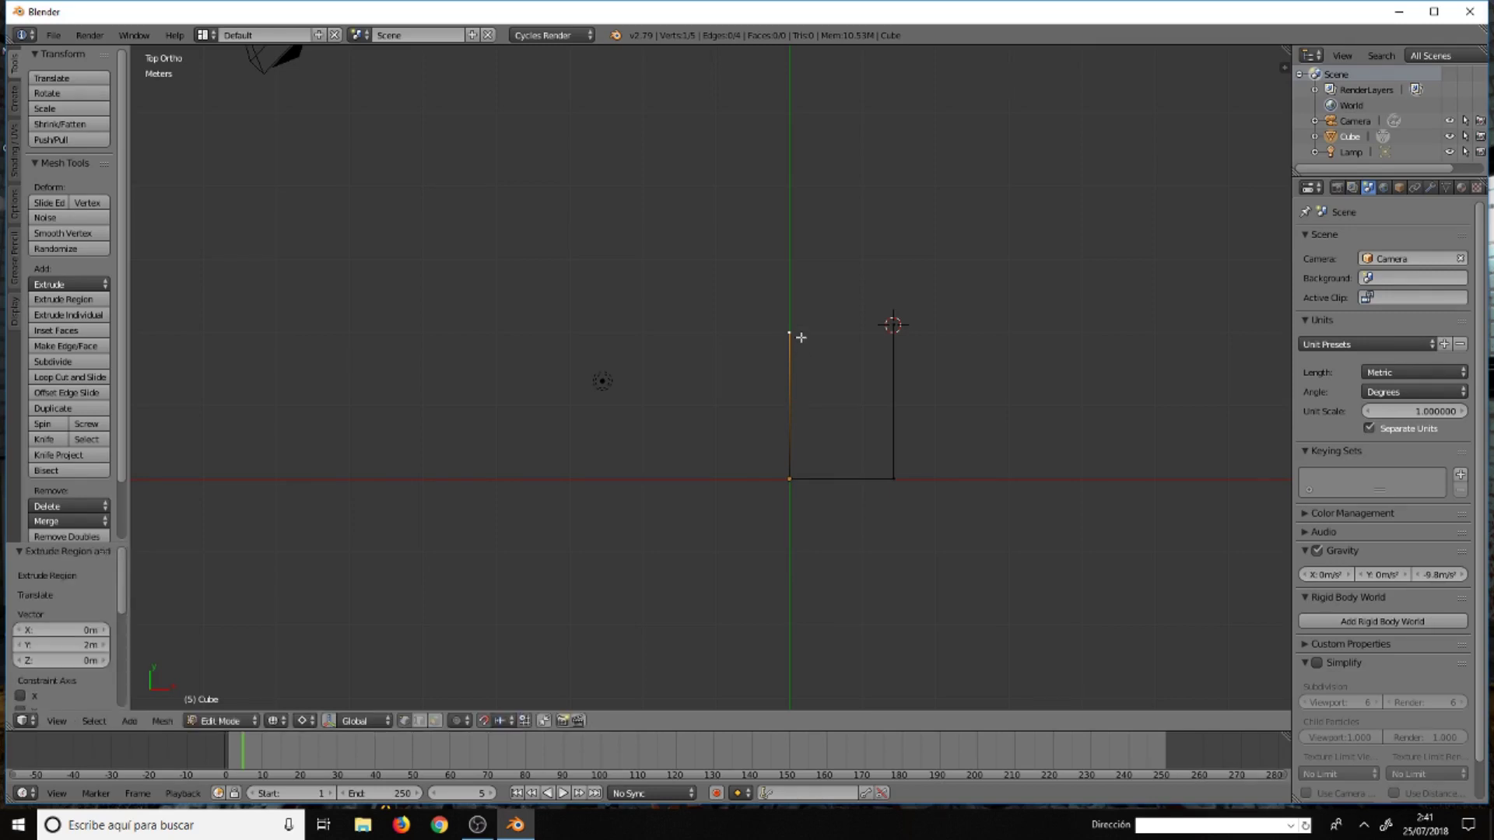
scroll(797, 348, "up", 3)
scroll(797, 342, "up", 5)
scroll(796, 336, "up", 3)
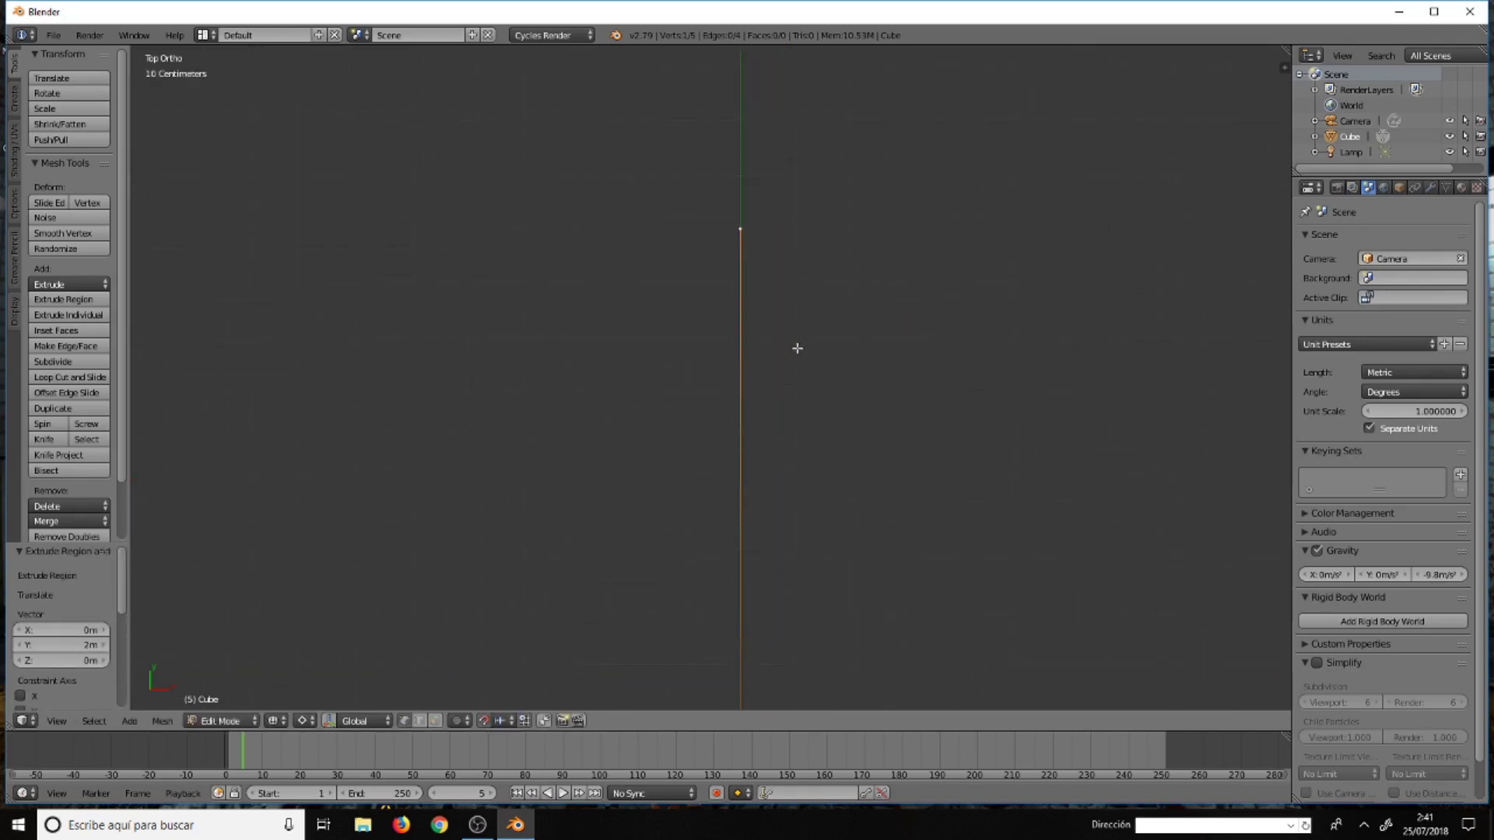
scroll(794, 331, "up", 3)
middle_click_drag(783, 306, 820, 664, "shift")
scroll(840, 603, "down", 3)
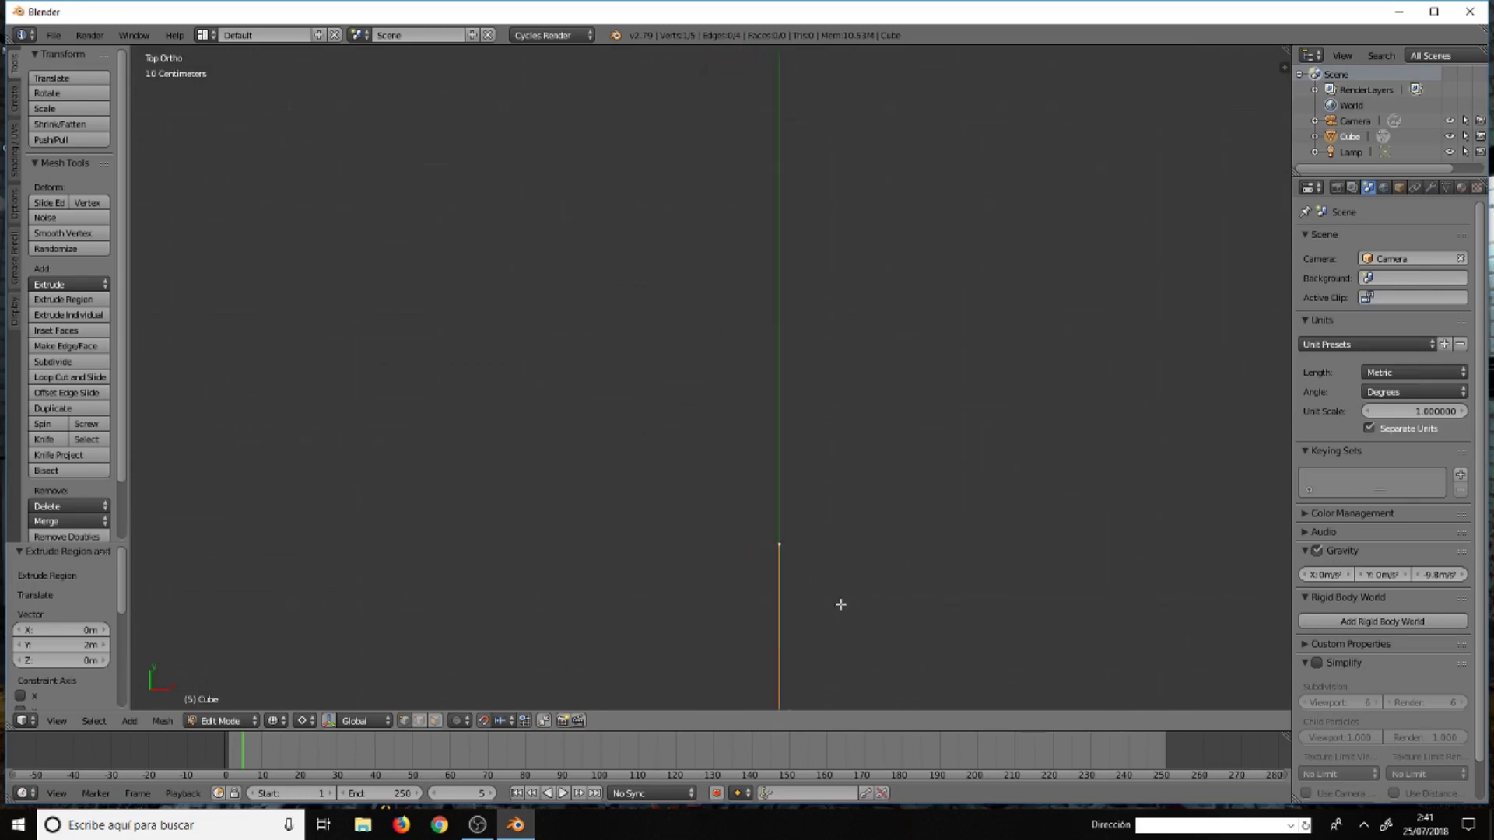
scroll(840, 604, "up", 3)
scroll(841, 604, "up", 1)
middle_click_drag(841, 604, 783, 540, "shift")
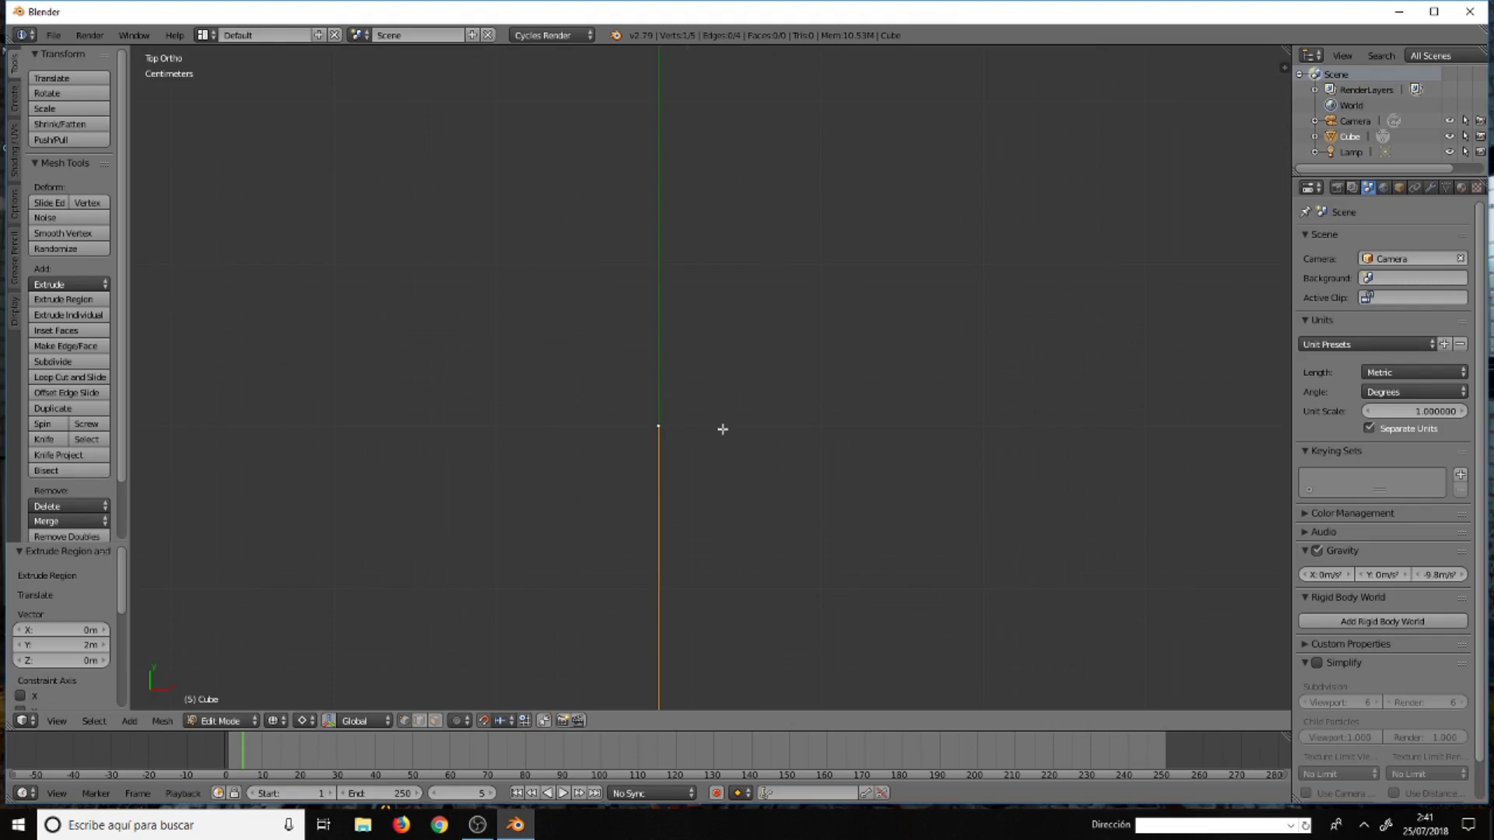
scroll(719, 418, "up", 1)
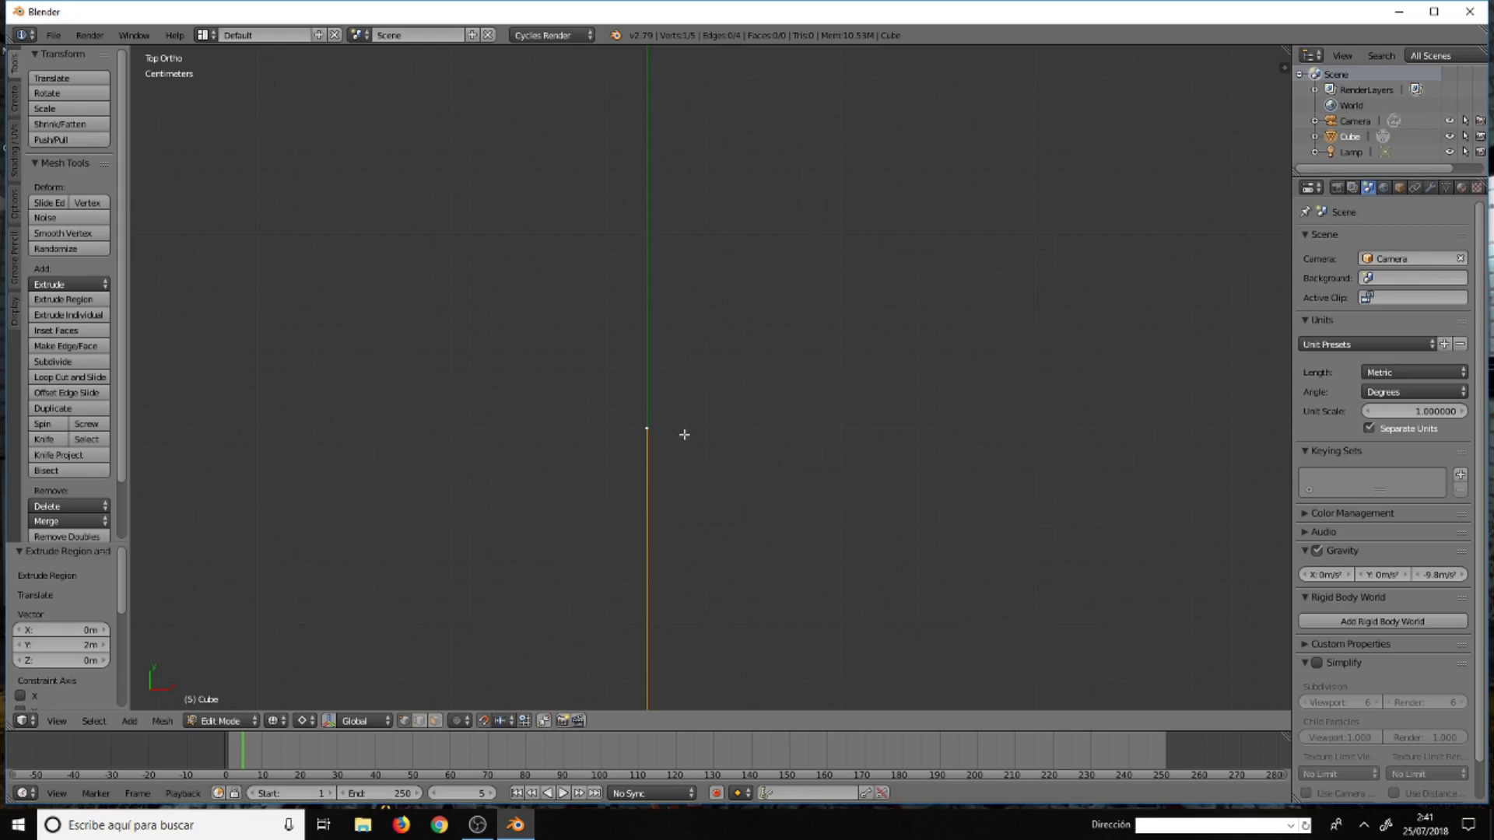
Scale the new top vertex to 0 on Z and Y, levelling it at the cursor height
key("s")
key("z")
key("0")
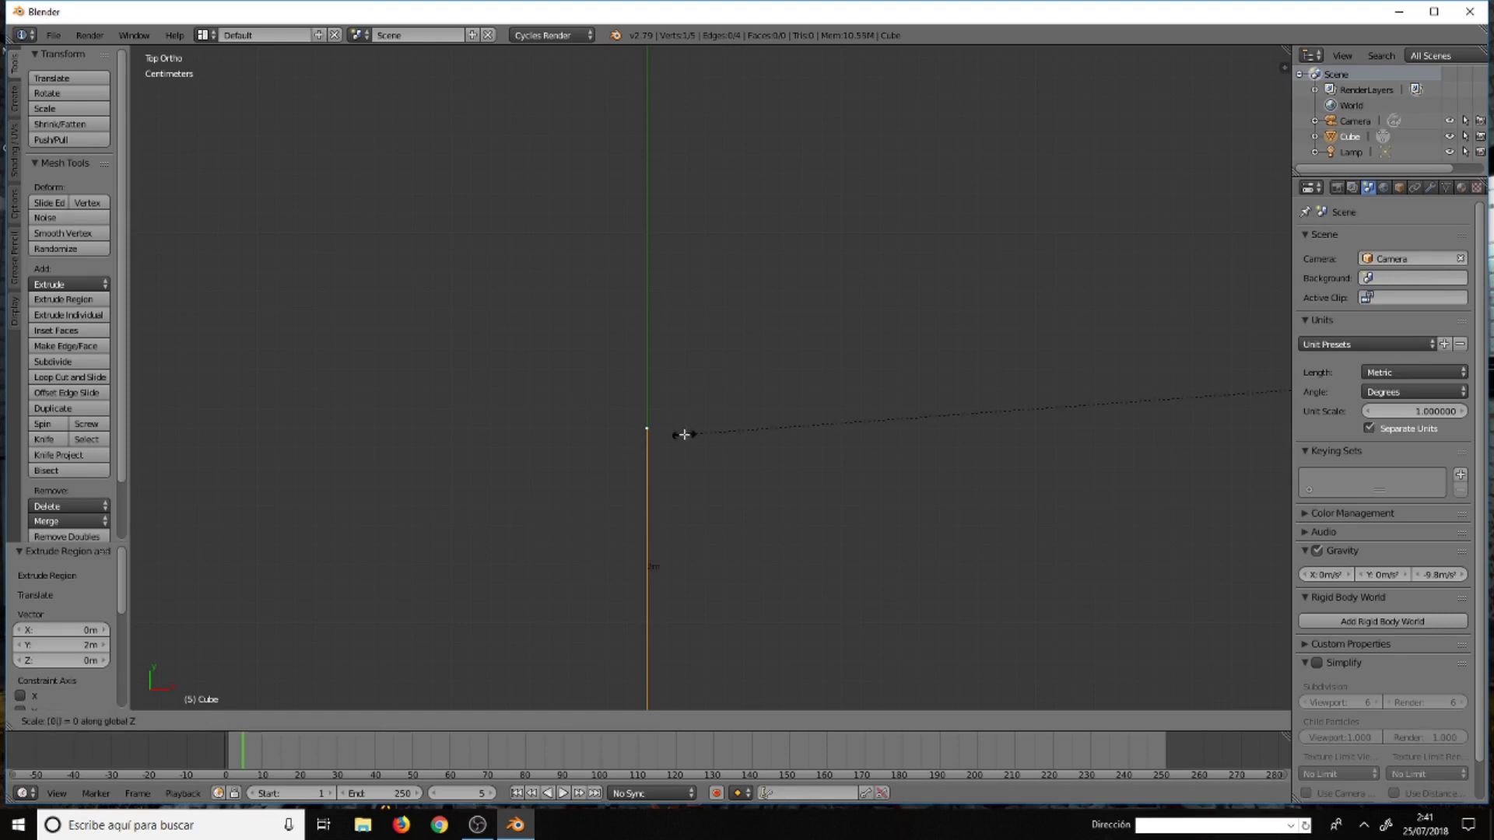
key("Return")
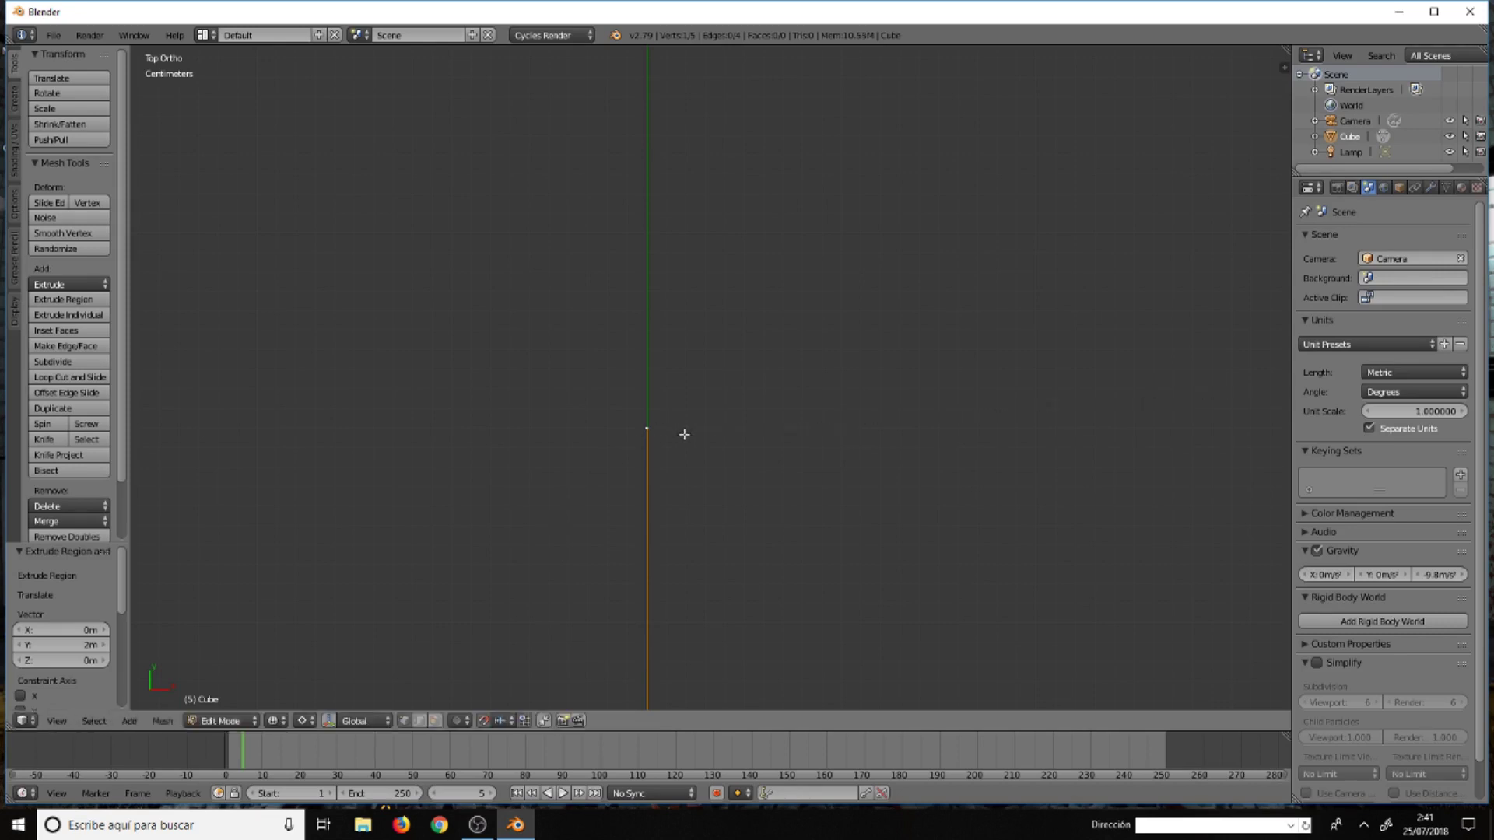
key("s")
key("y")
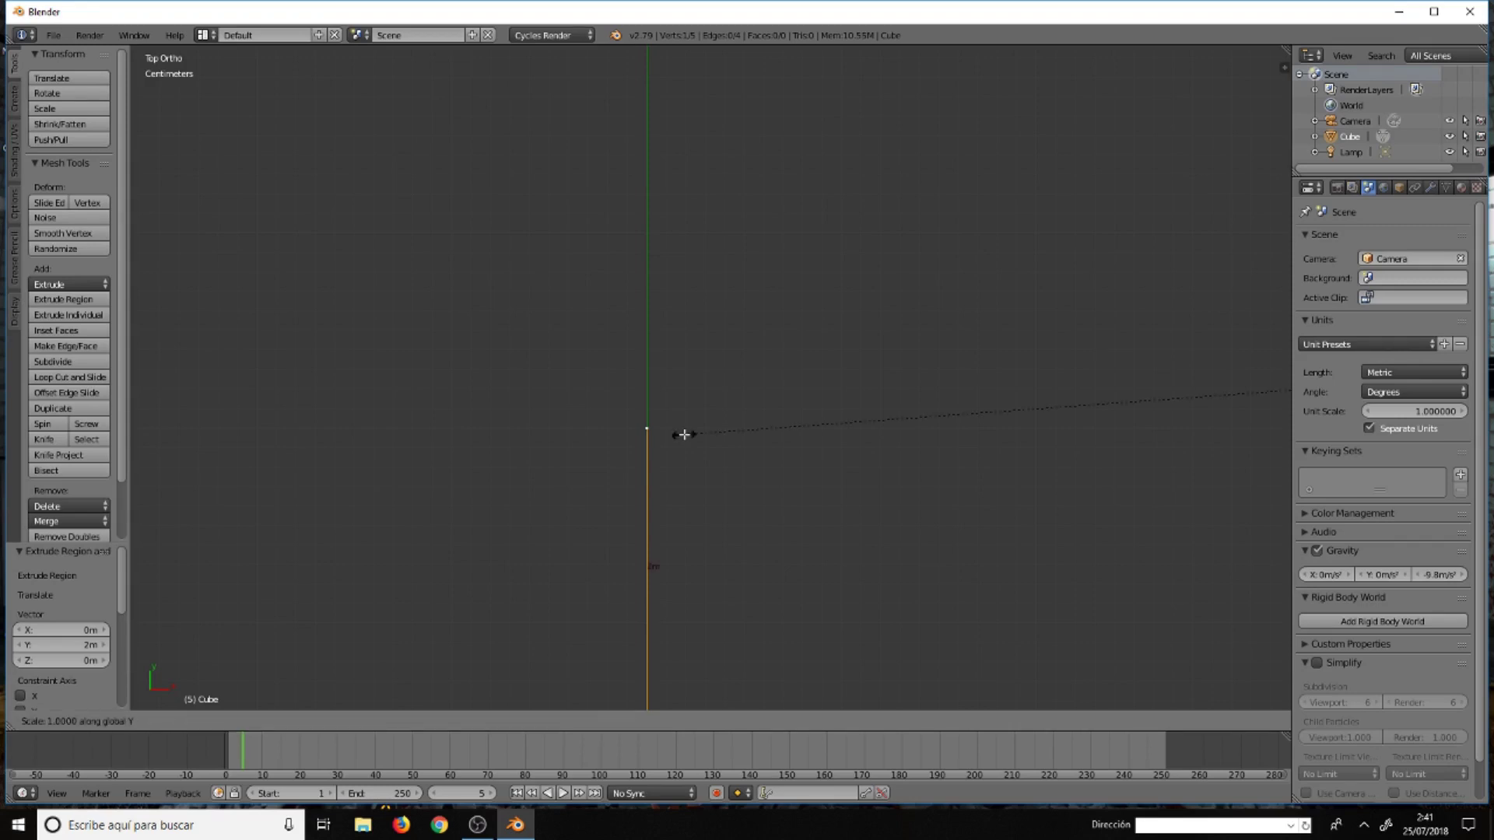
key("0")
key("Return")
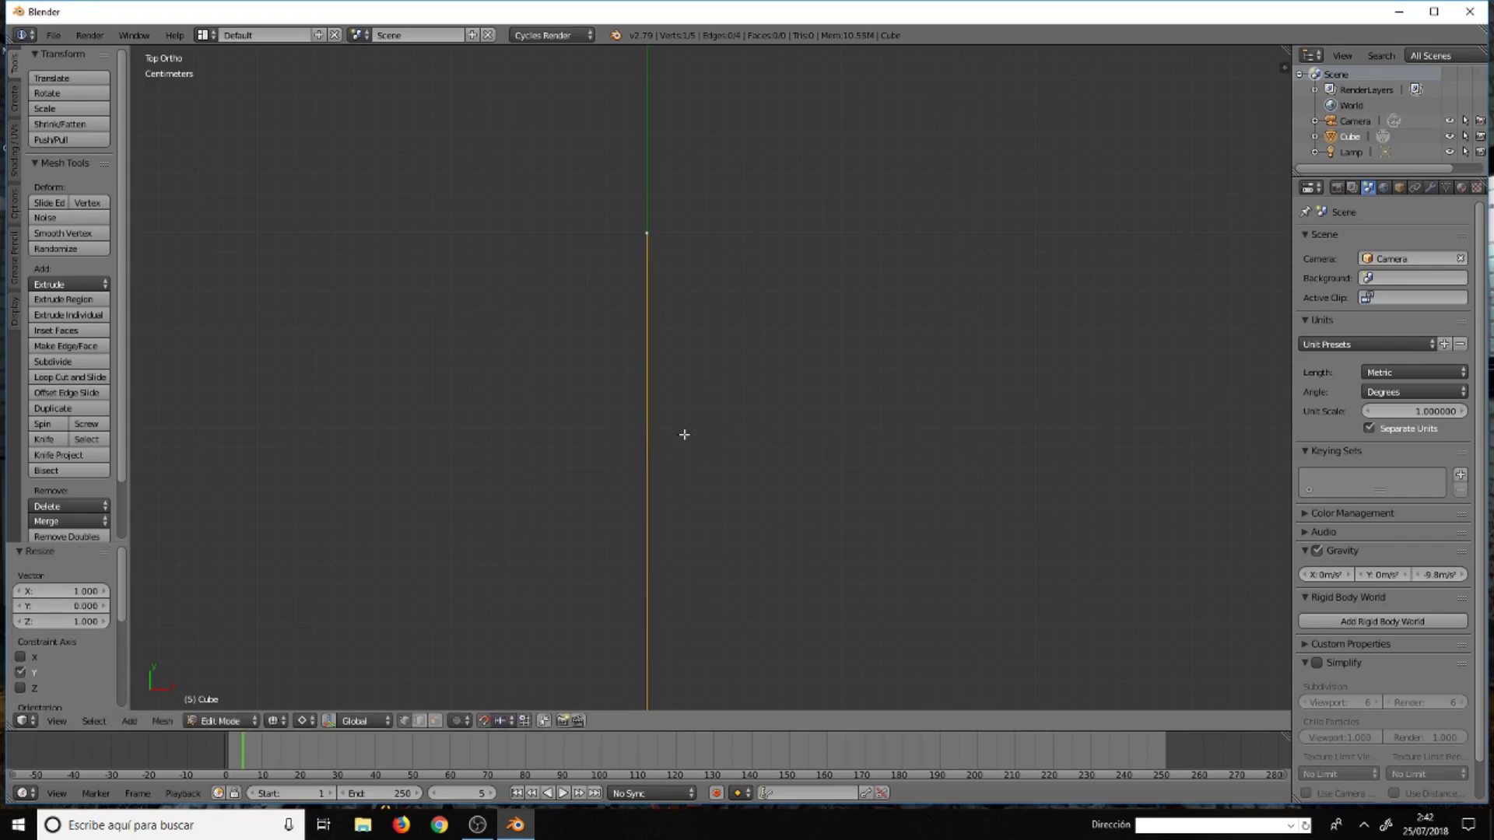
scroll(695, 440, "down", 2)
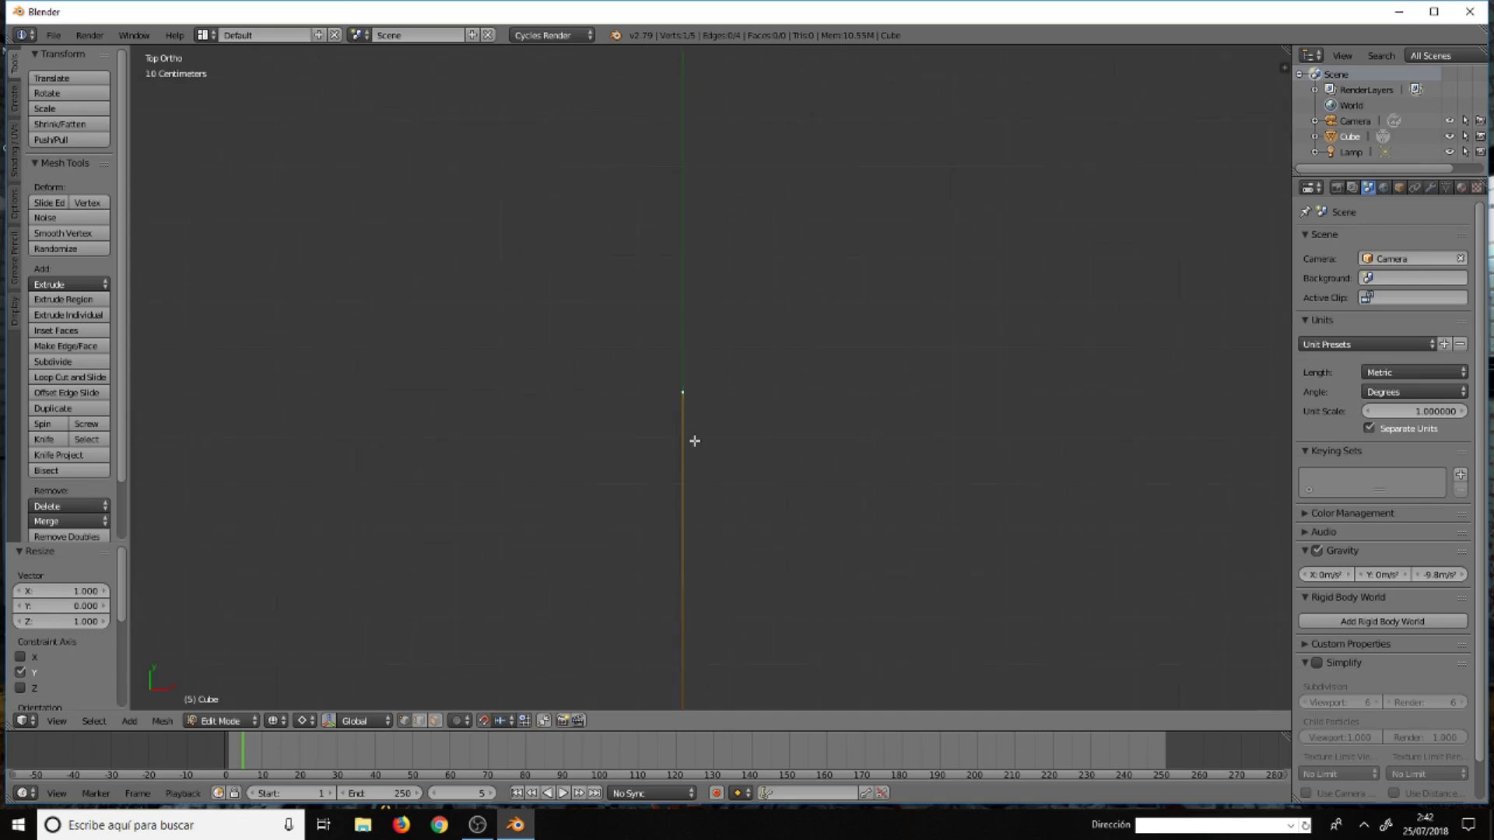
scroll(690, 433, "down", 2)
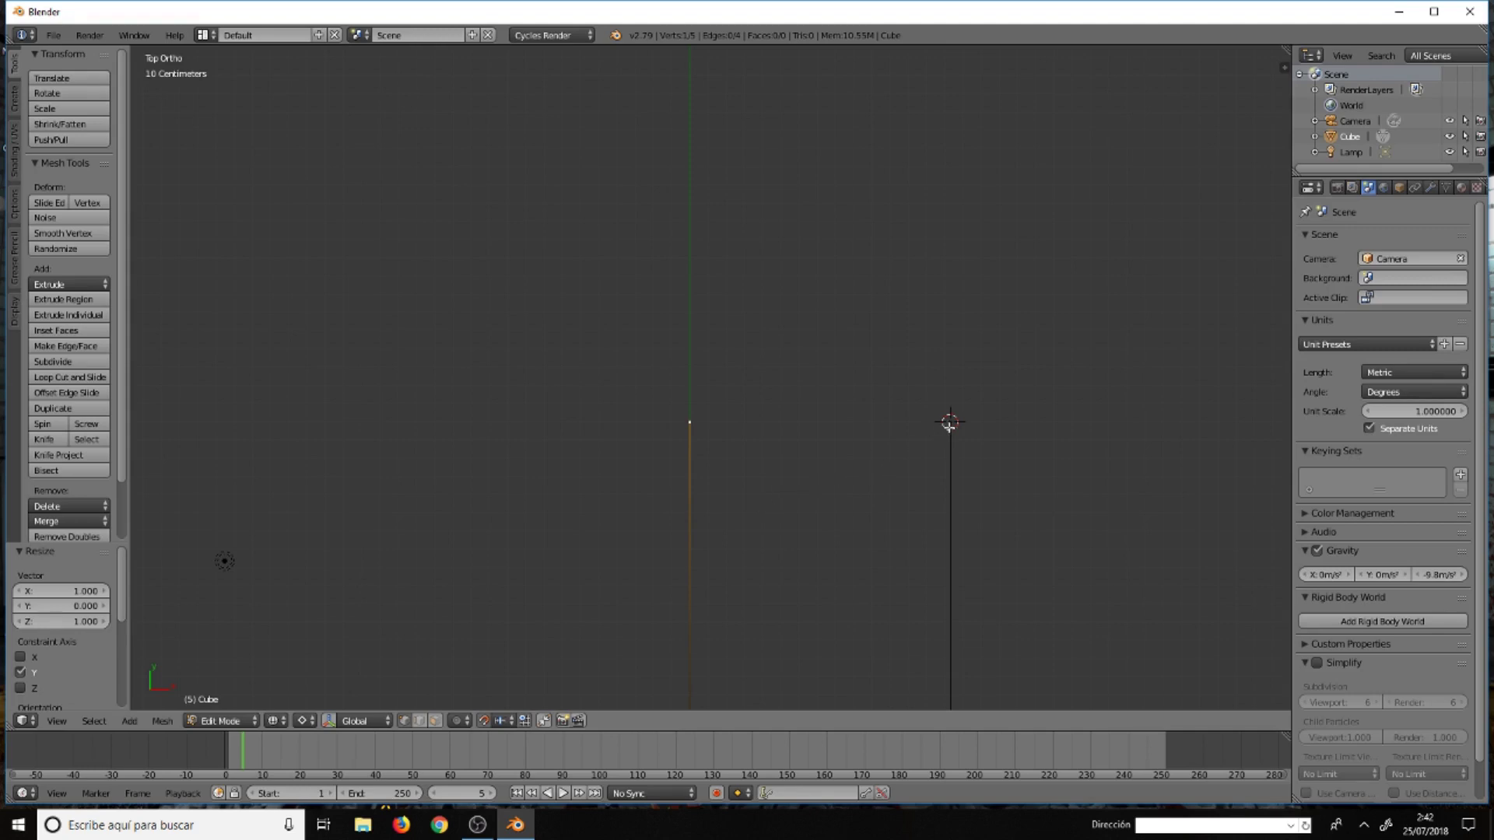
Try joining the two top vertices, undo it, and select the whole outline path
right_click(950, 422, "shift")
key("f")
scroll(815, 451, "down", 7)
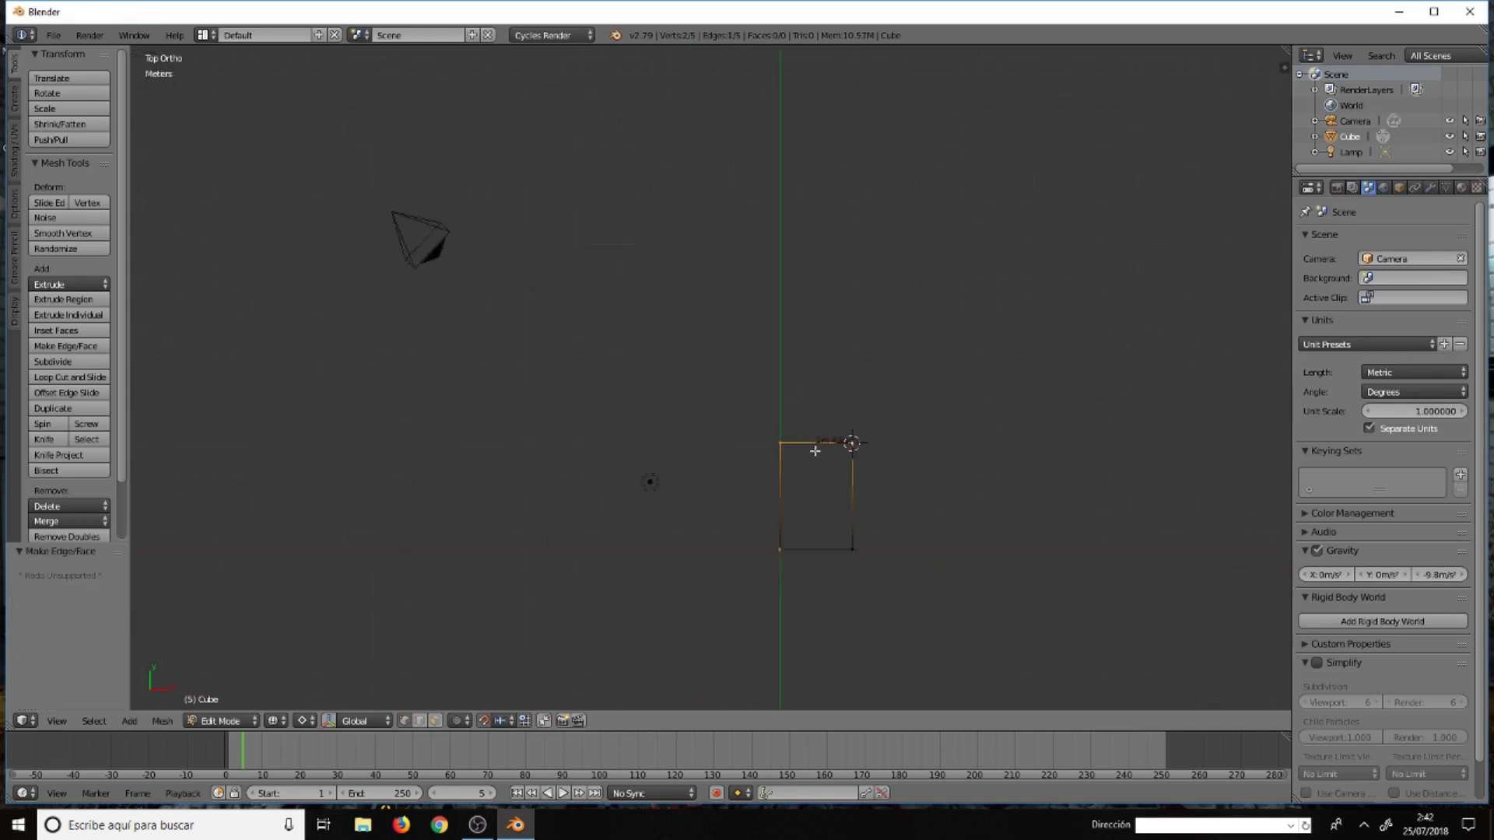
scroll(814, 450, "down", 1)
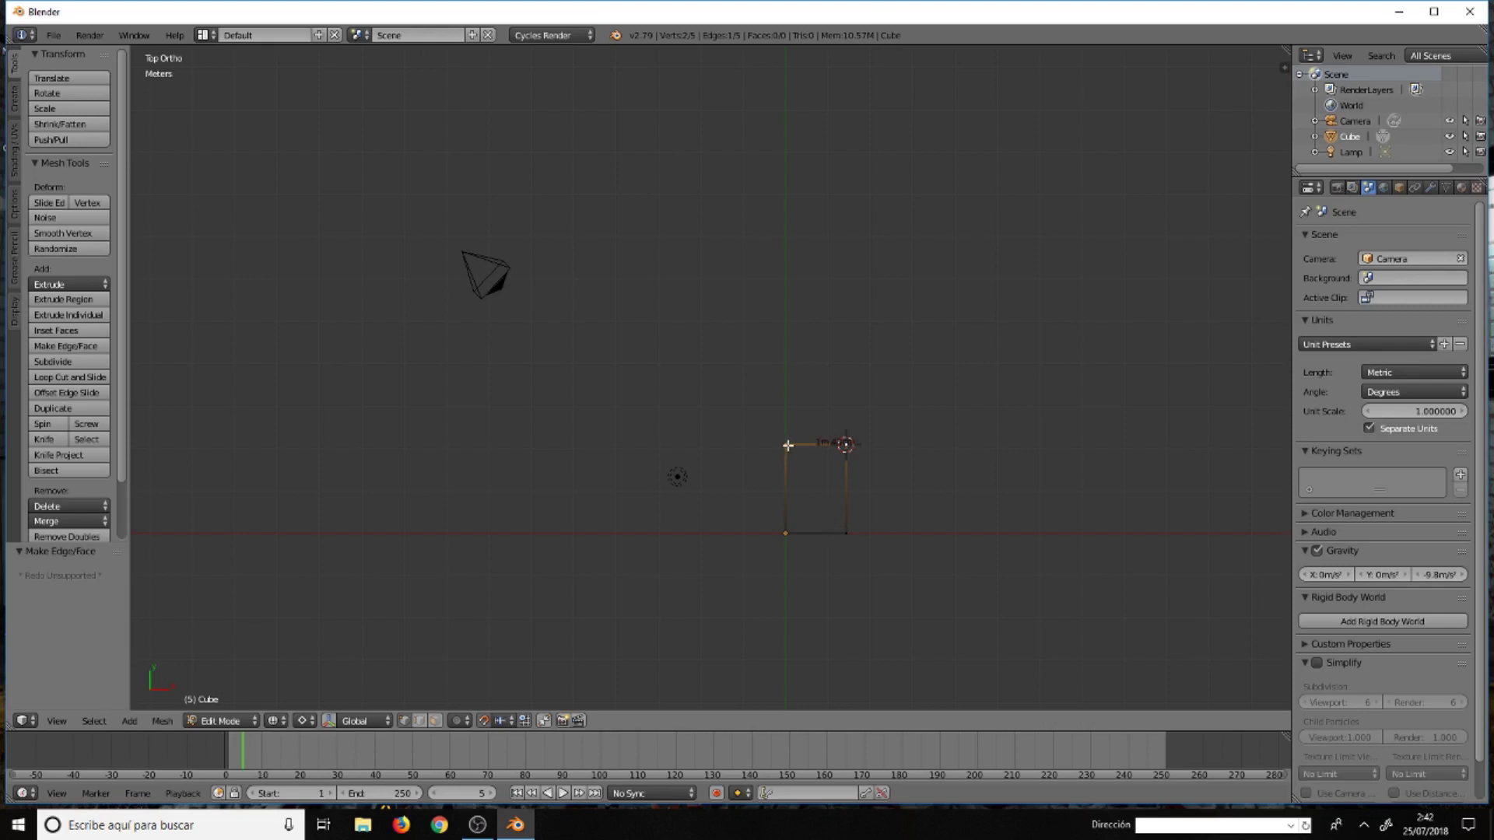
key("ctrl+z")
key("ctrl+z")
scroll(801, 458, "up", 2)
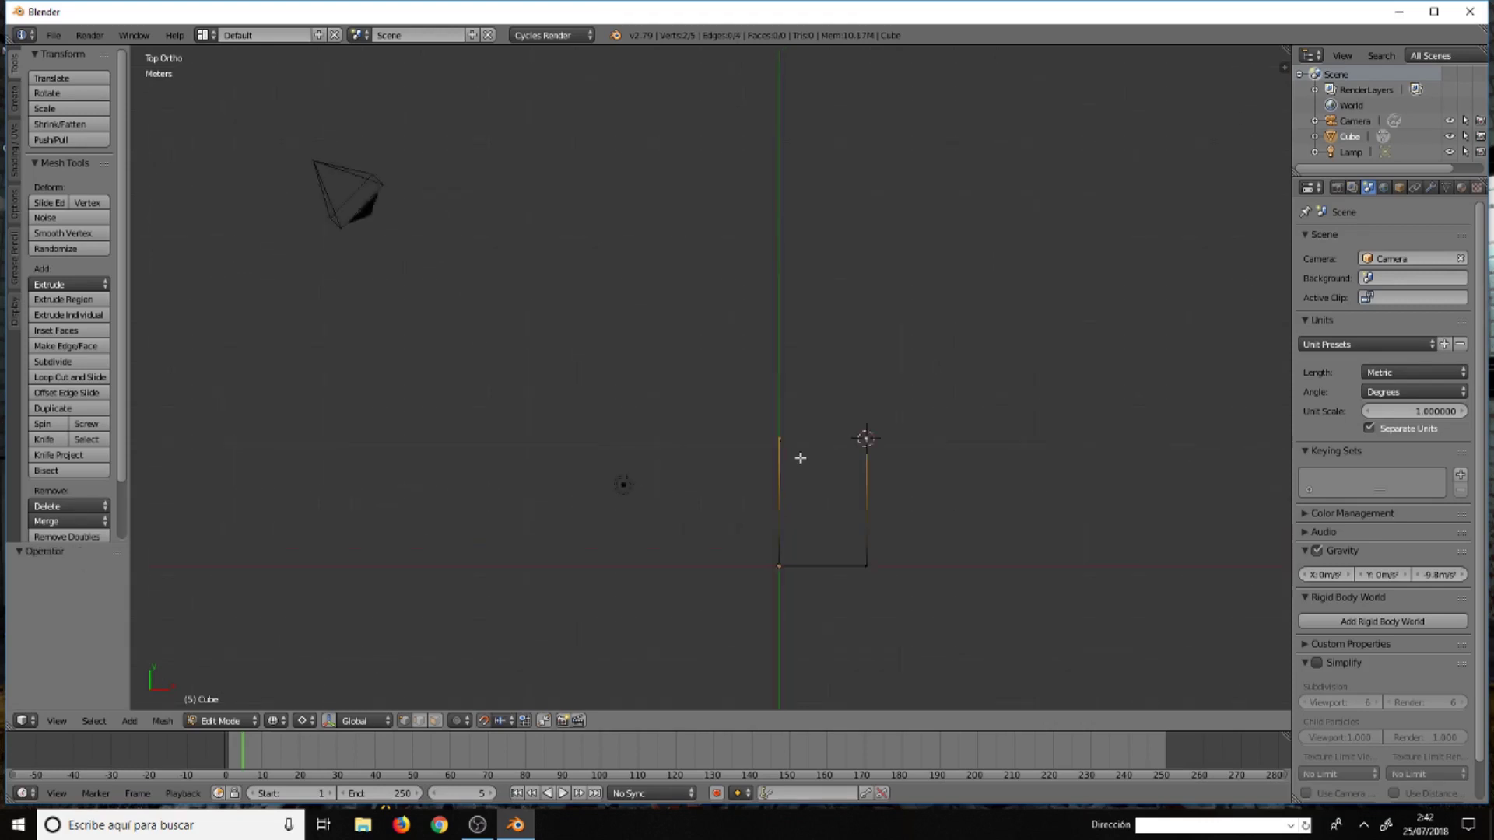
scroll(778, 420, "up", 4)
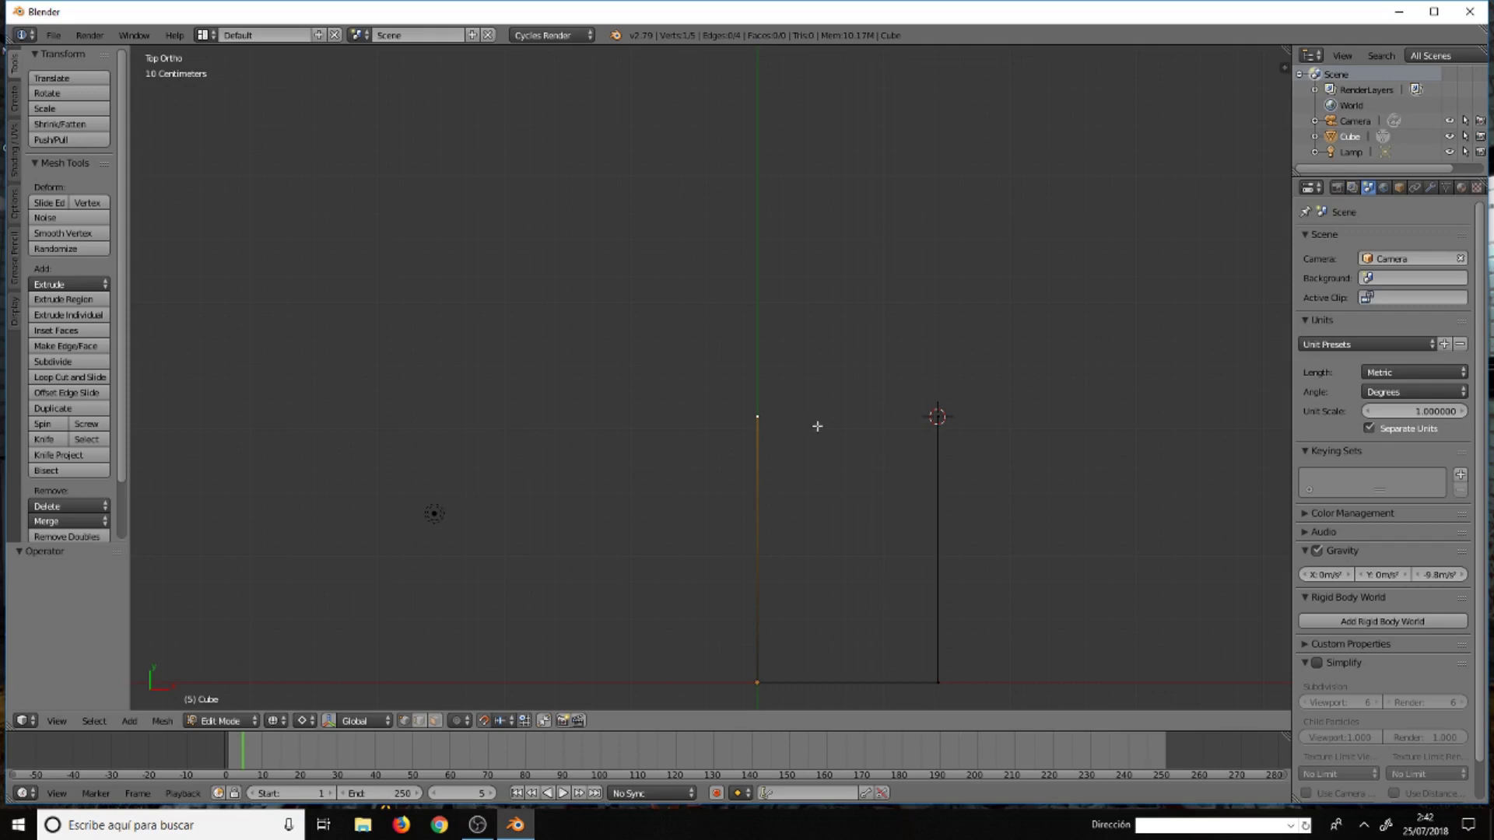
right_click(937, 417, "ctrl")
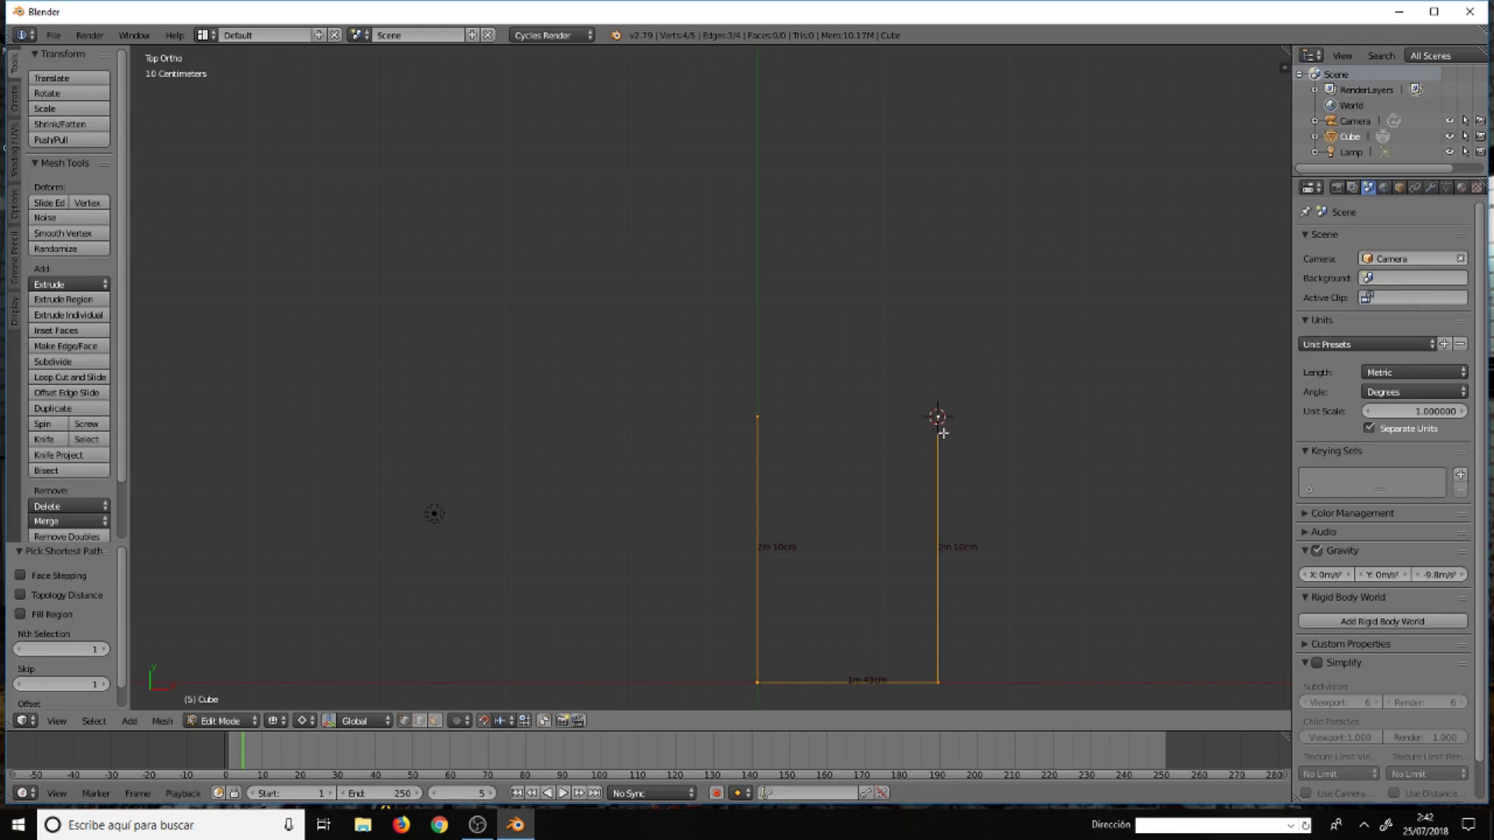
Fill the four-vertex outline with a face and view it in Front Ortho
key("f")
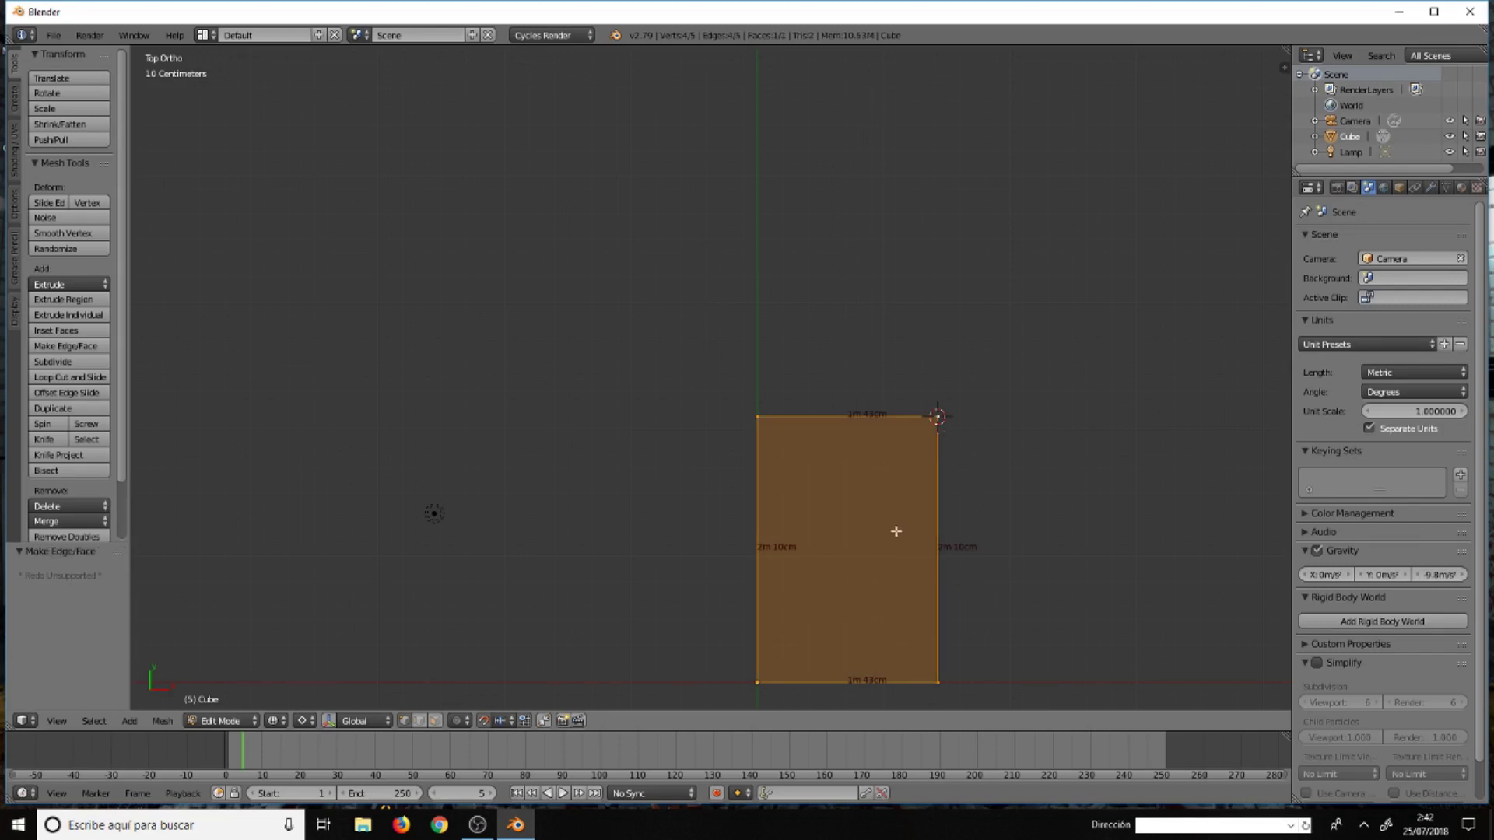
mouse_move(824, 547)
middle_mouse_down()
mouse_move(774, 317)
mouse_move(705, 364)
mouse_move(784, 361)
mouse_move(831, 380)
middle_mouse_up()
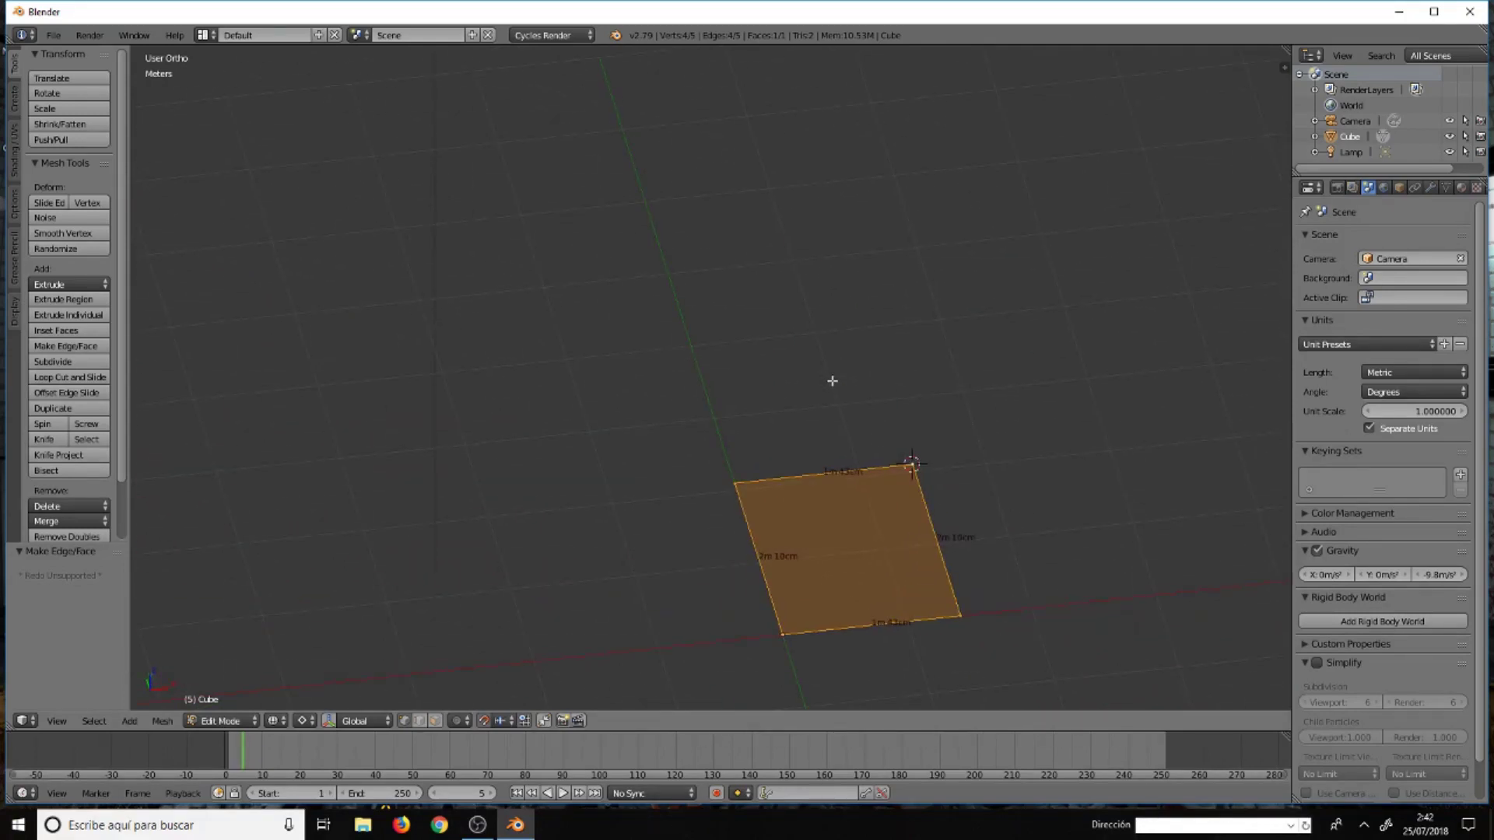
key("KP_1")
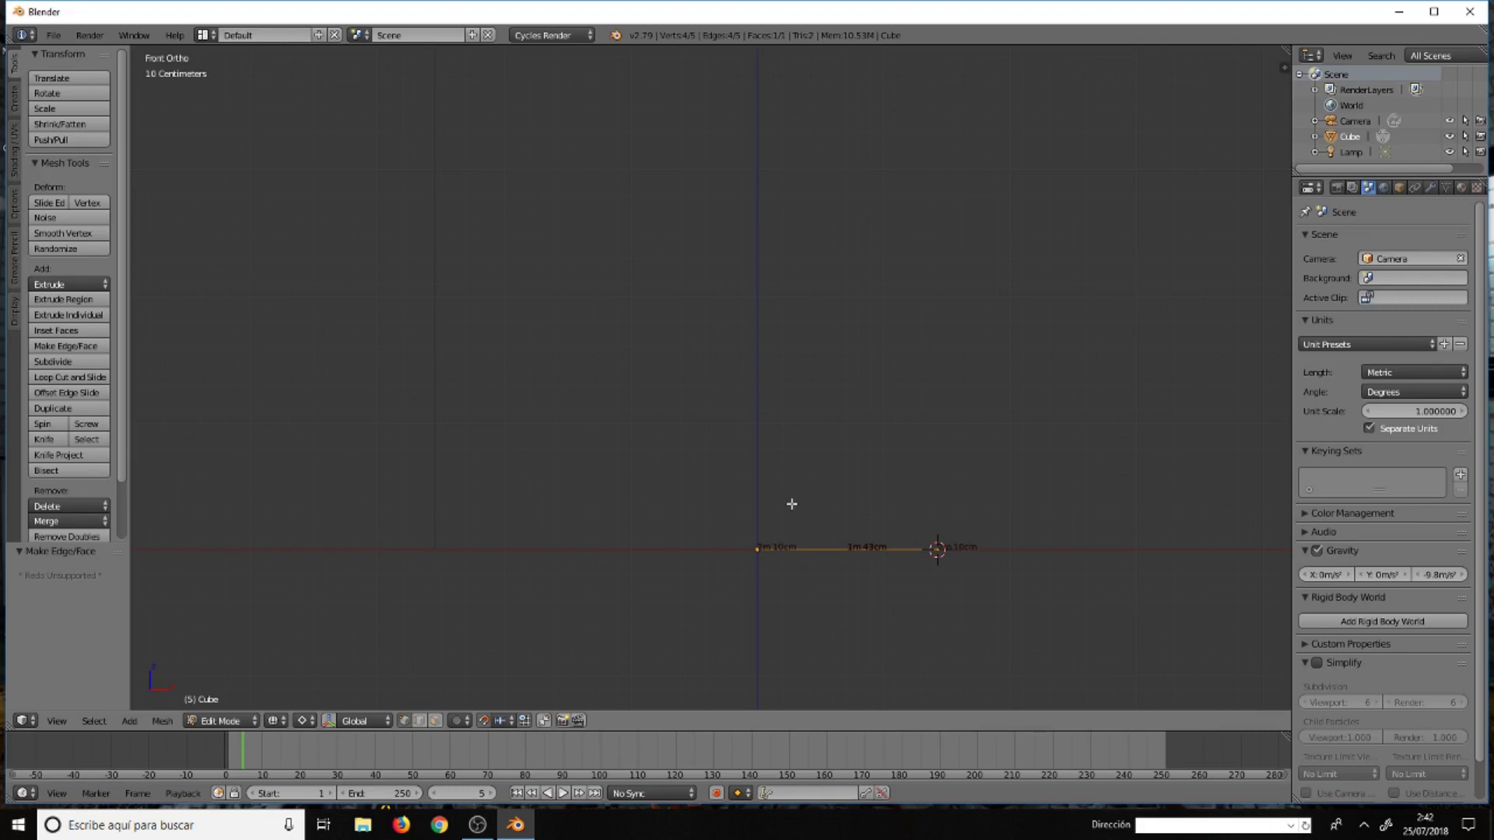
Extrude the face into a closed box with 8 vertices and 6 faces, then frame it
scroll(788, 479, "down", 2)
scroll(788, 478, "down", 1)
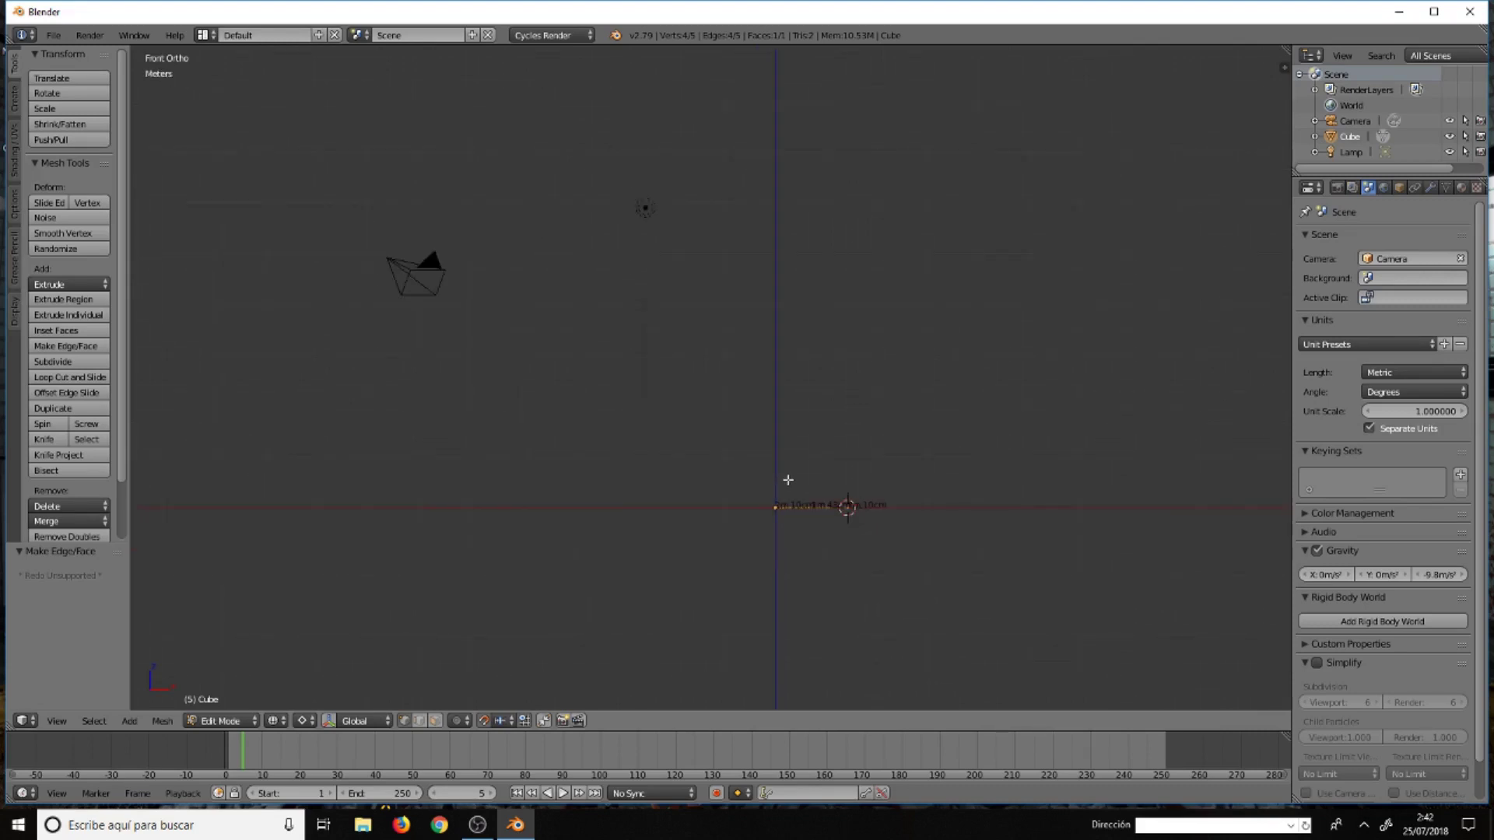
scroll(788, 477, "down", 3)
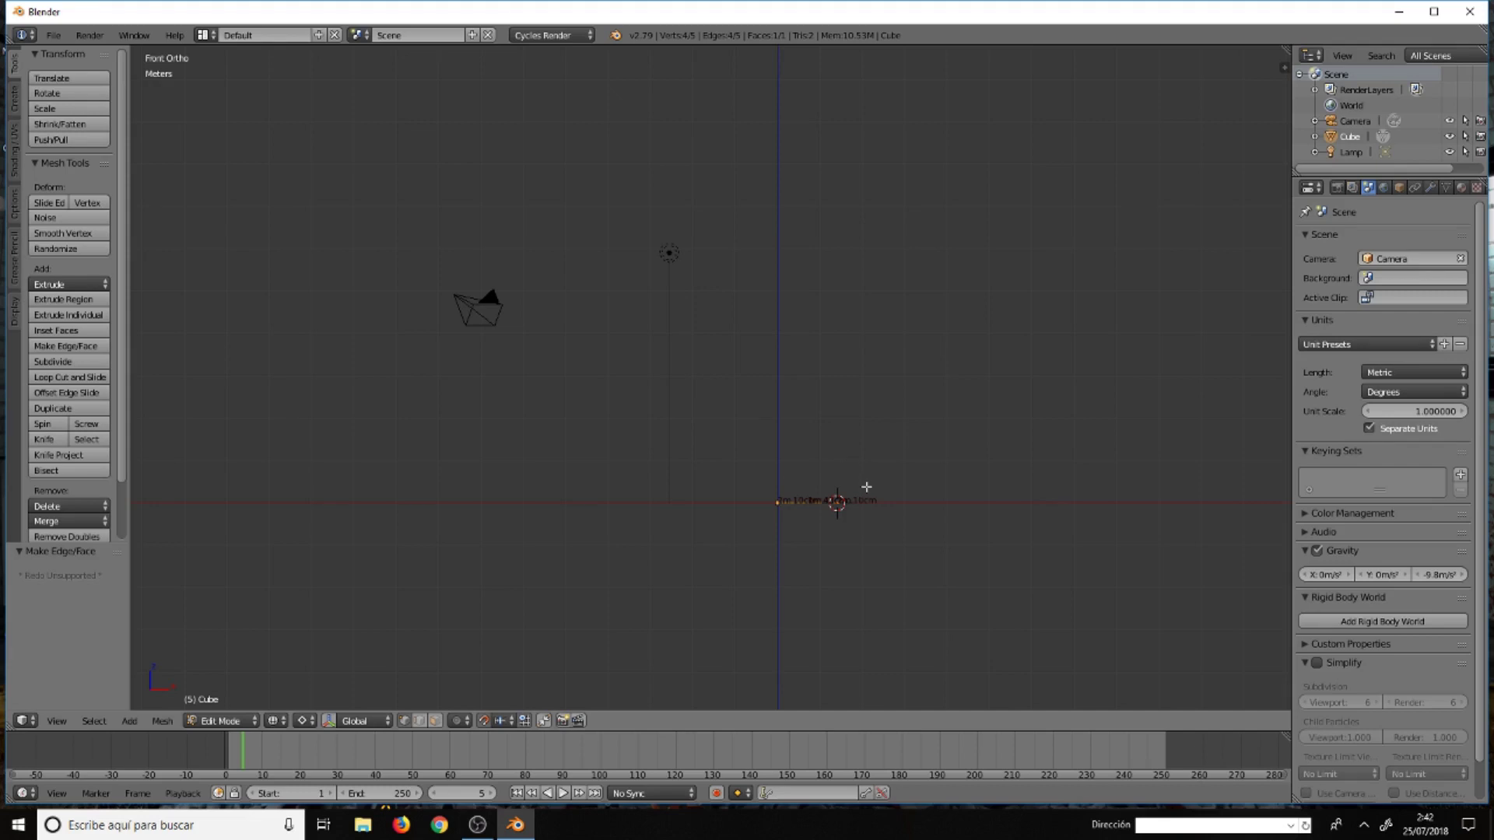
key("e")
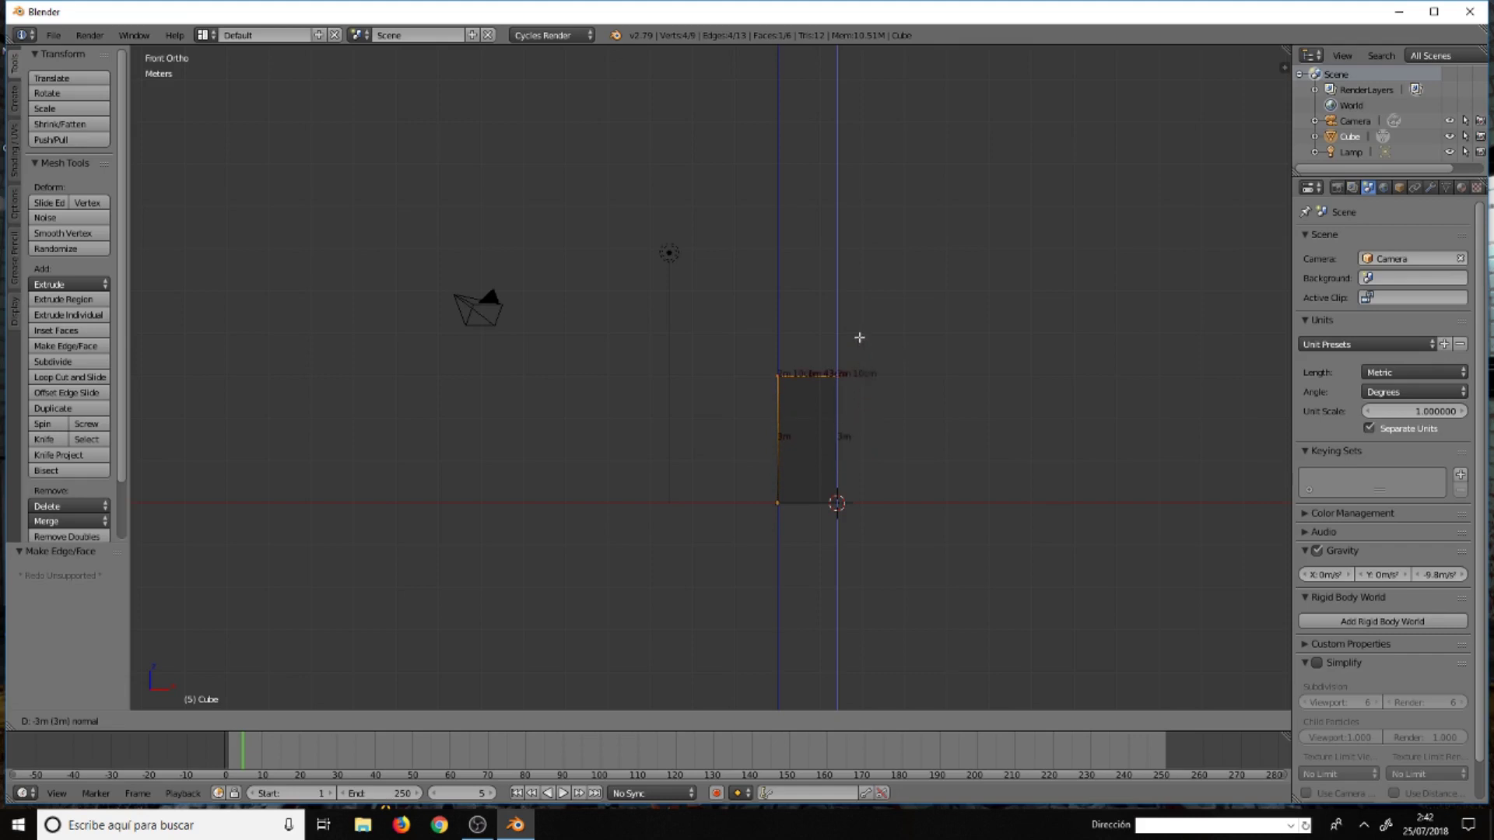
left_click(859, 290)
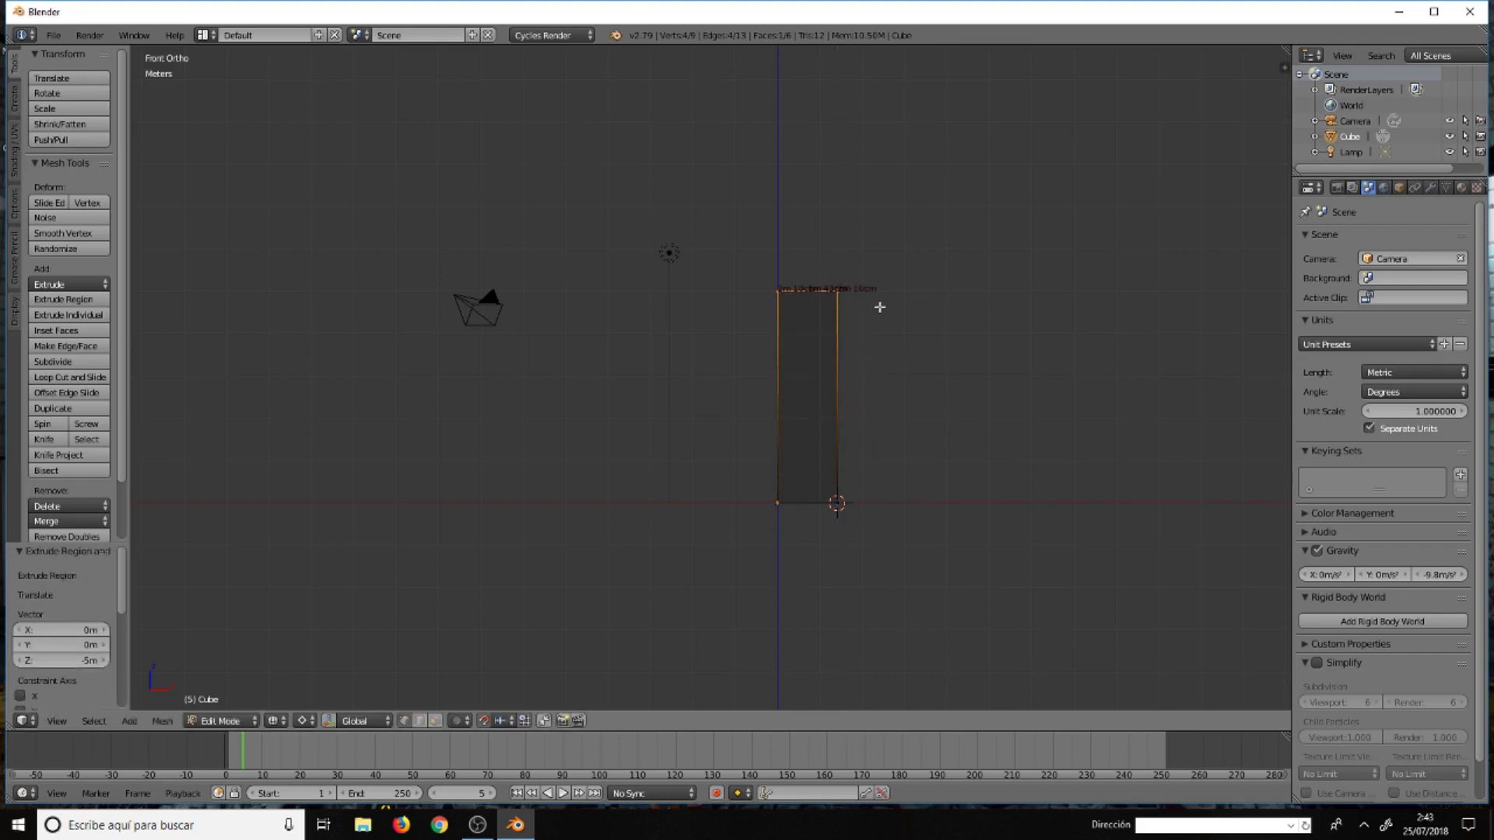
middle_click_drag(880, 307, 836, 493, "shift")
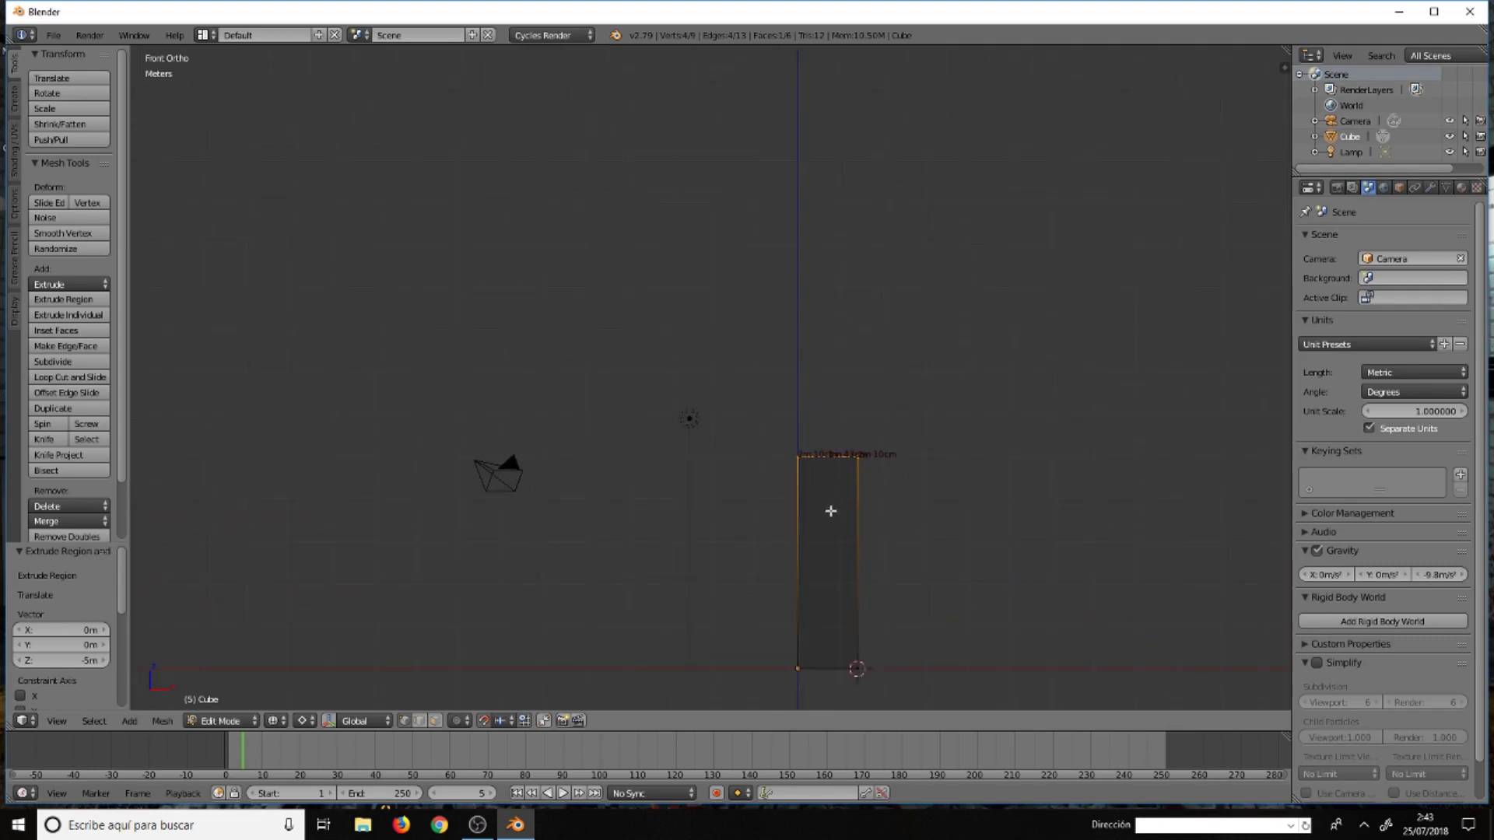
scroll(833, 462, "up", 7)
scroll(788, 454, "up", 1)
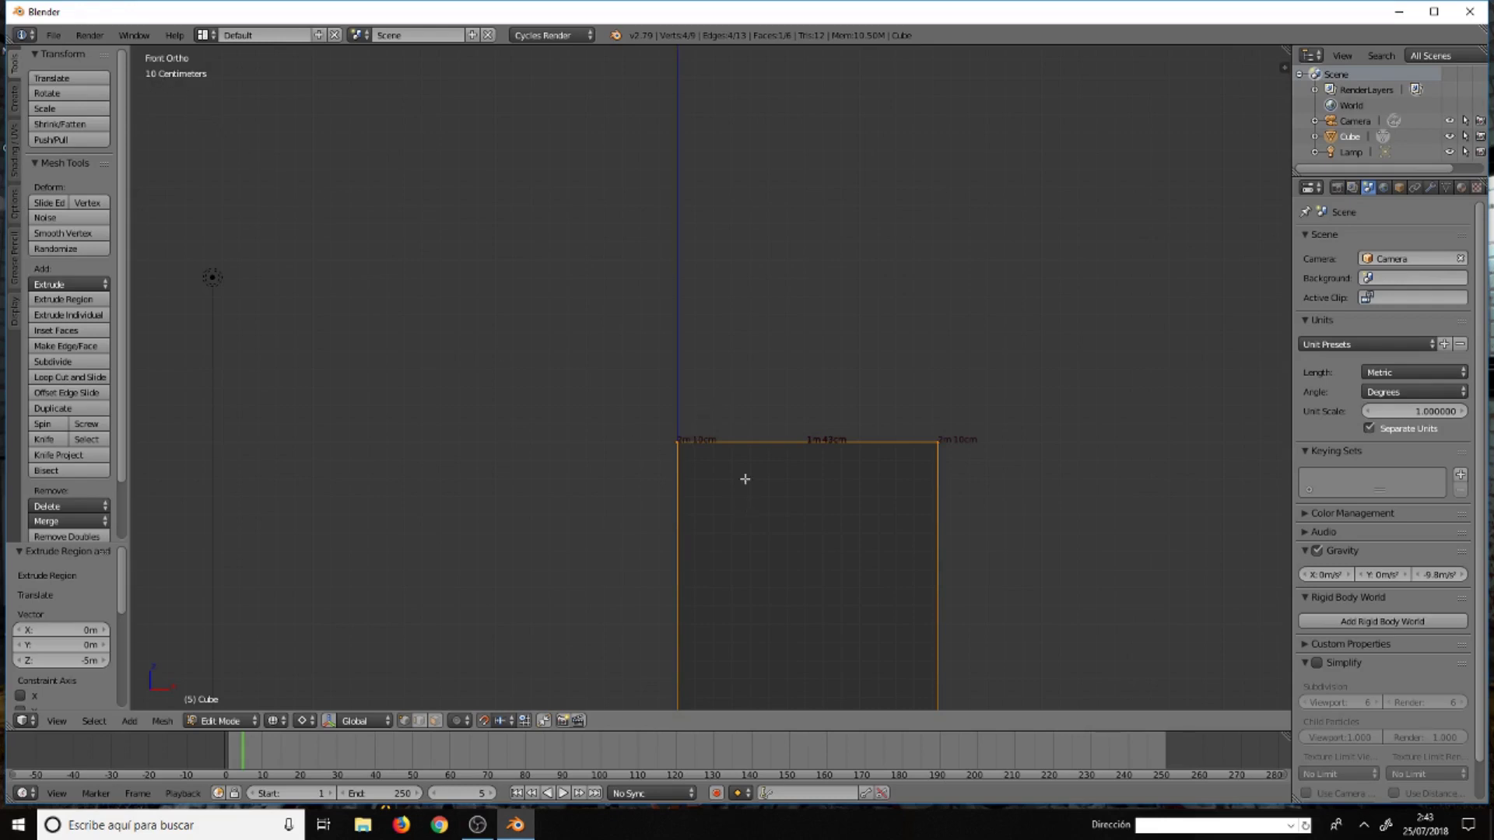
scroll(719, 446, "up", 4)
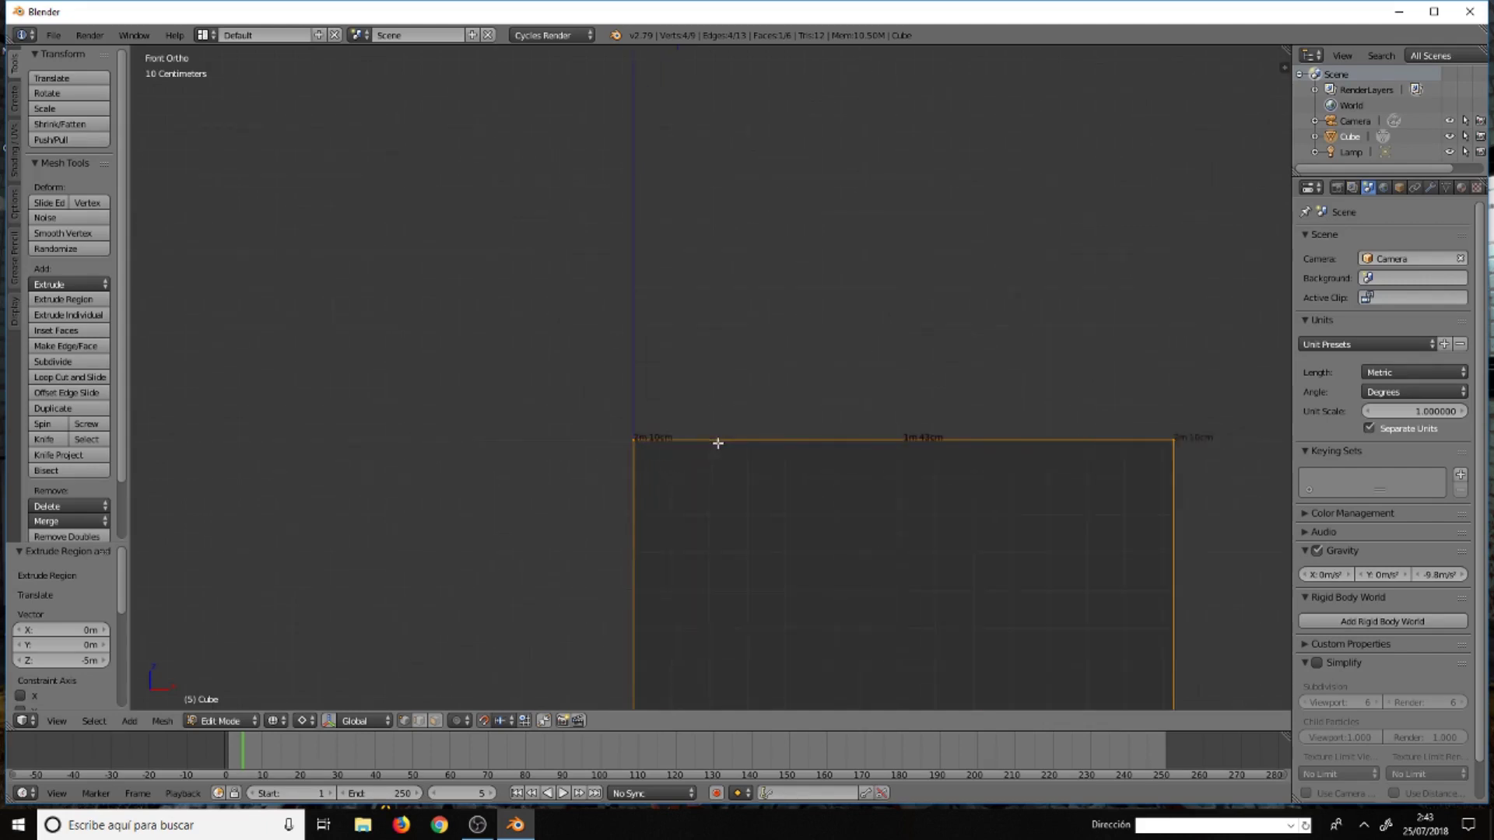
Raise the box's top by 40 cm
key("g")
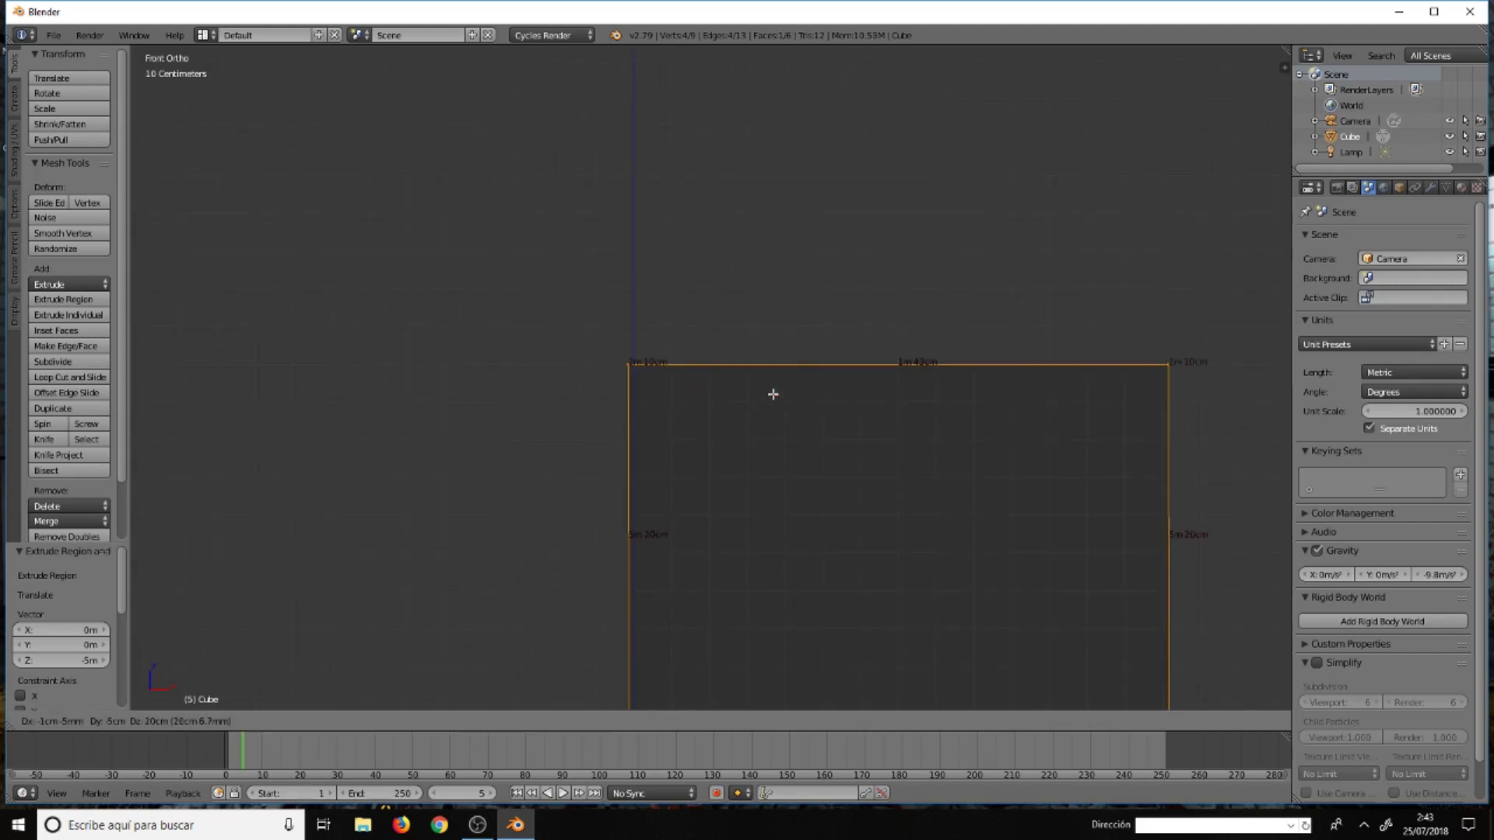
left_click(771, 315)
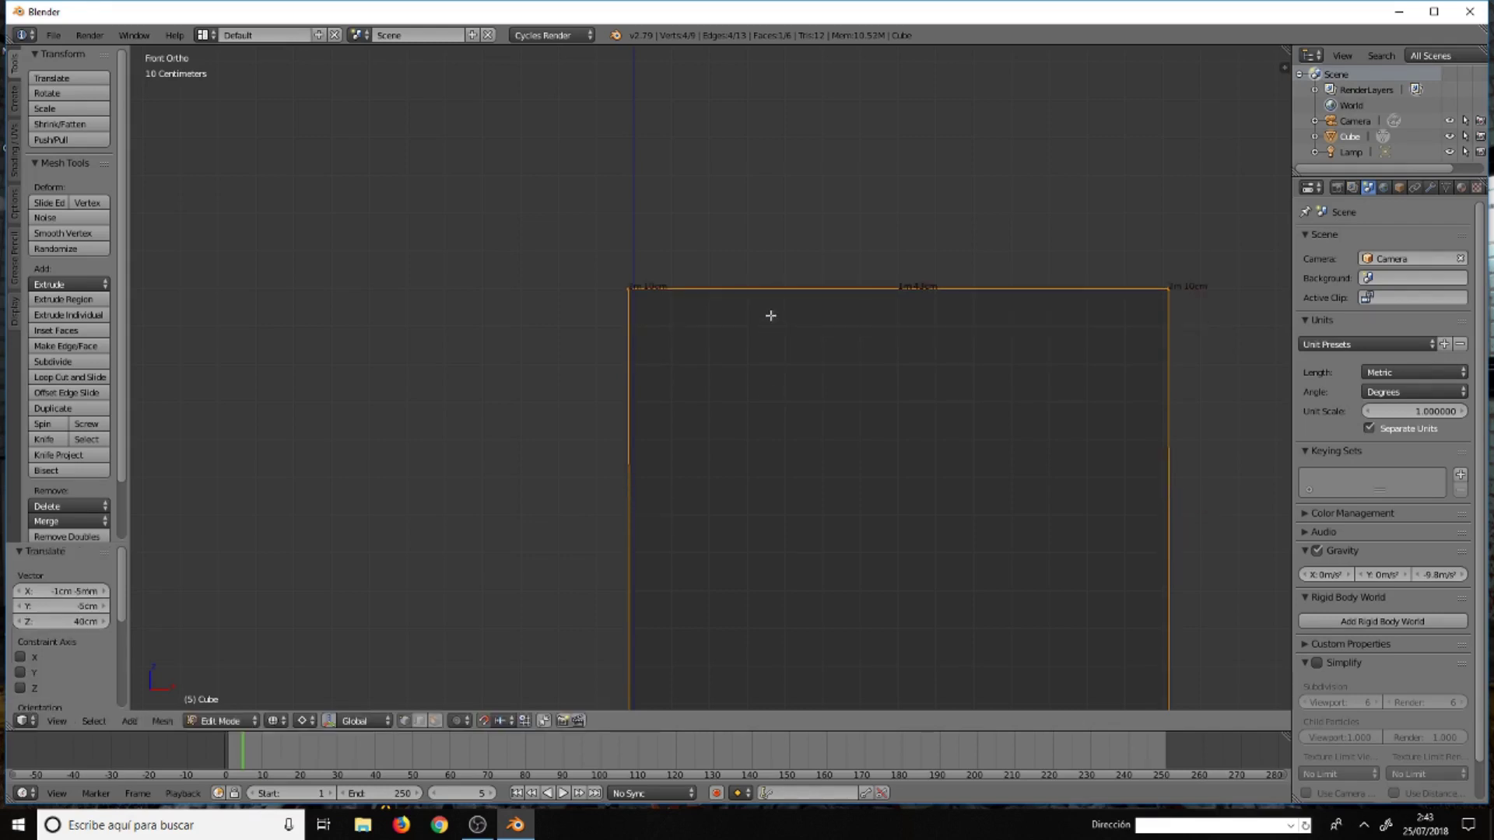
scroll(622, 247, "up", 1)
scroll(644, 250, "up", 1)
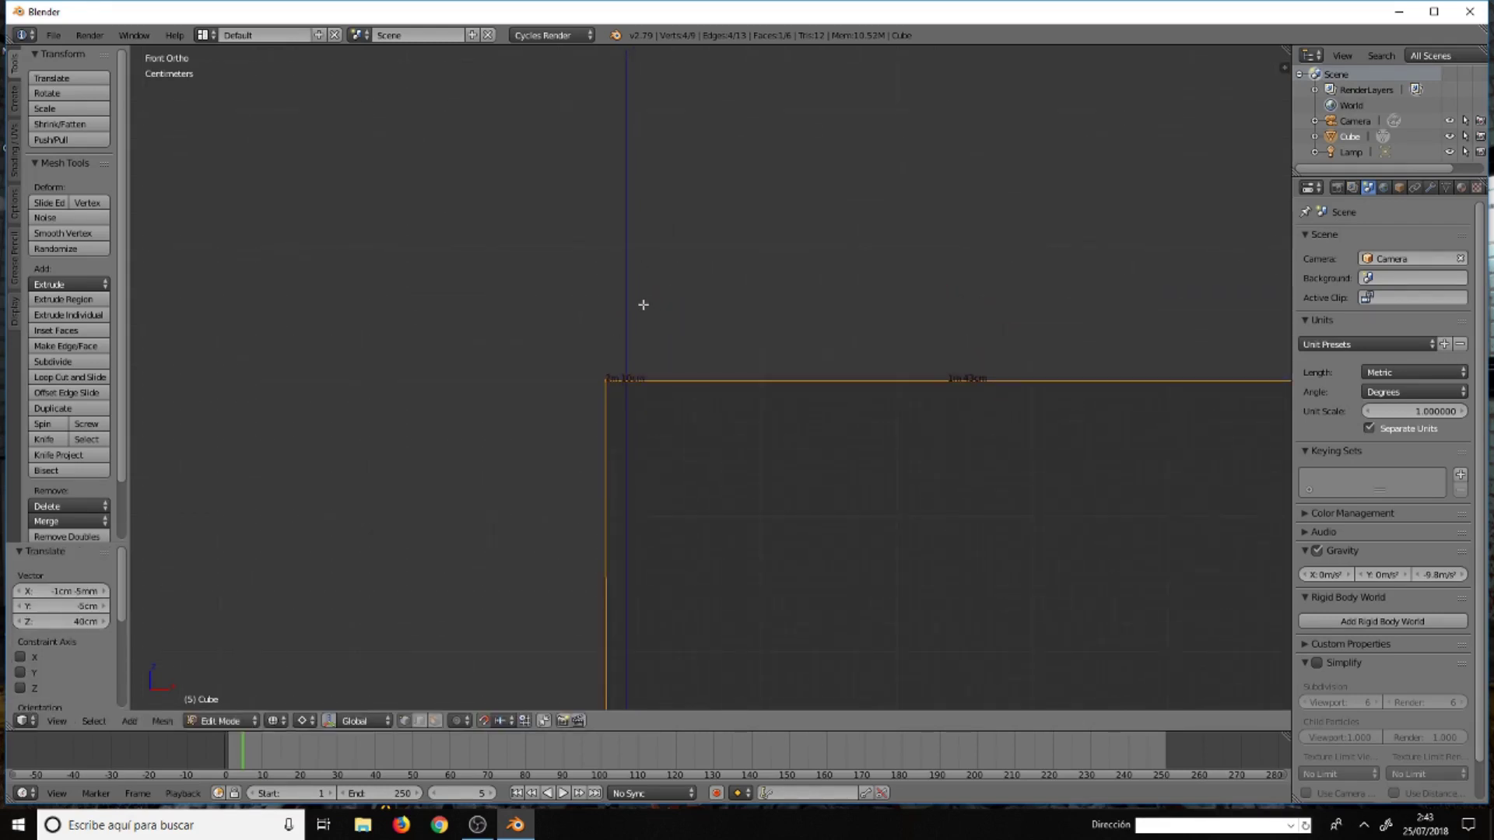
scroll(636, 308, "up", 1)
scroll(600, 393, "up", 2)
scroll(600, 393, "up", 3)
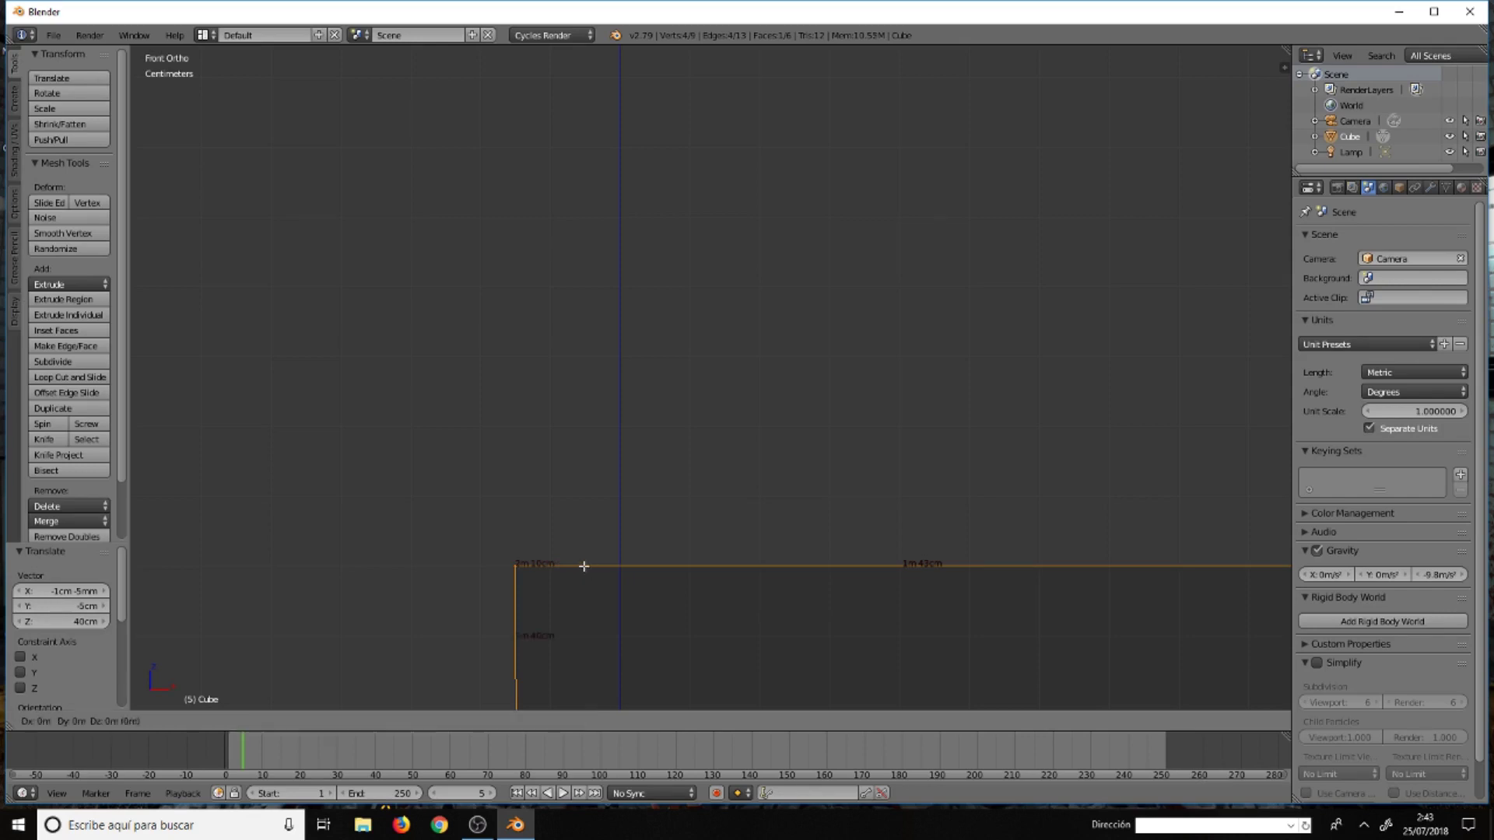
Raise the top another 5 cm, then select only the box's top edge
key("g")
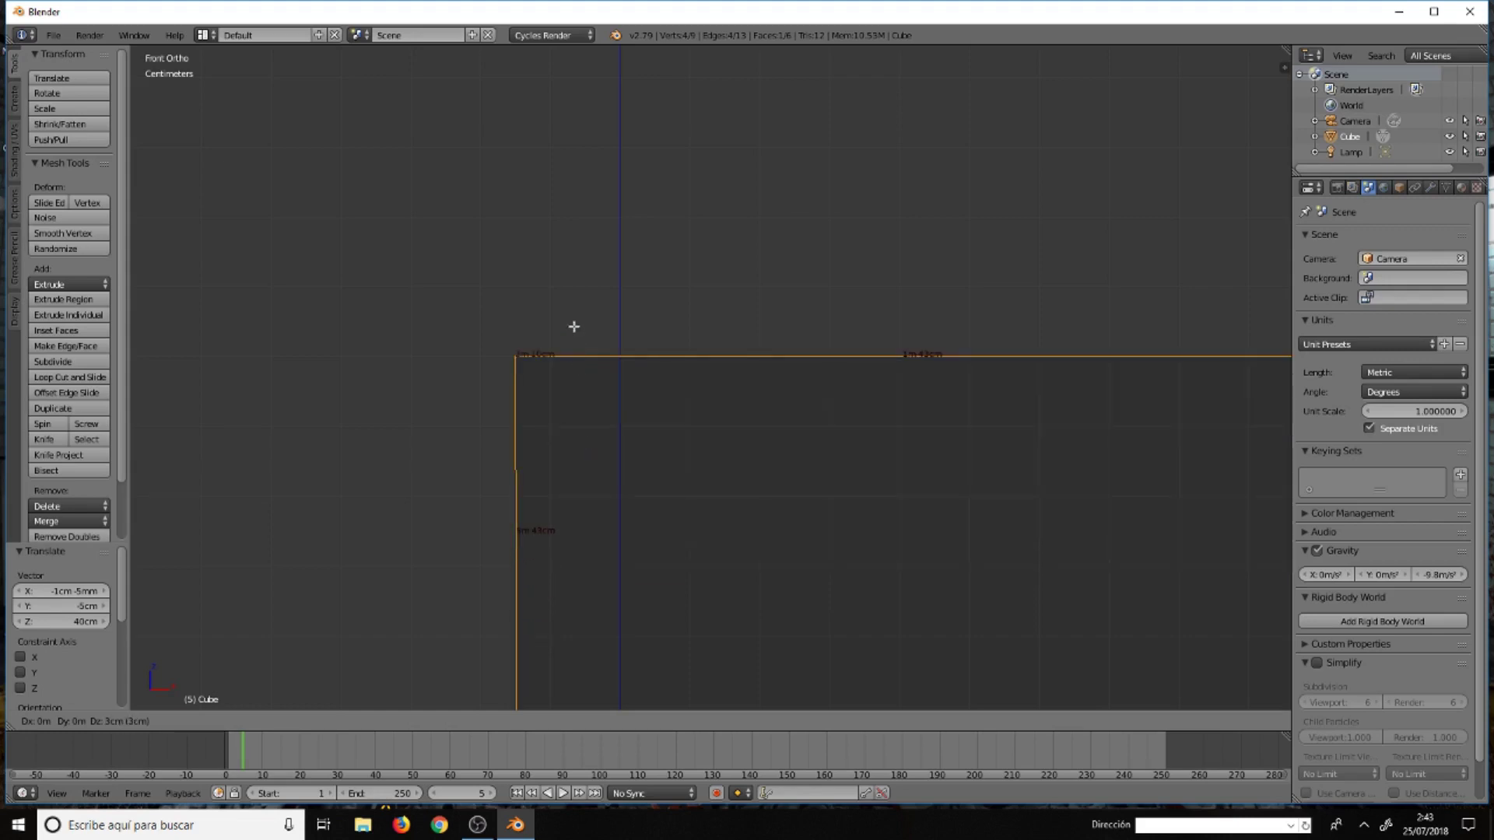
left_click(576, 222)
scroll(610, 350, "down", 1)
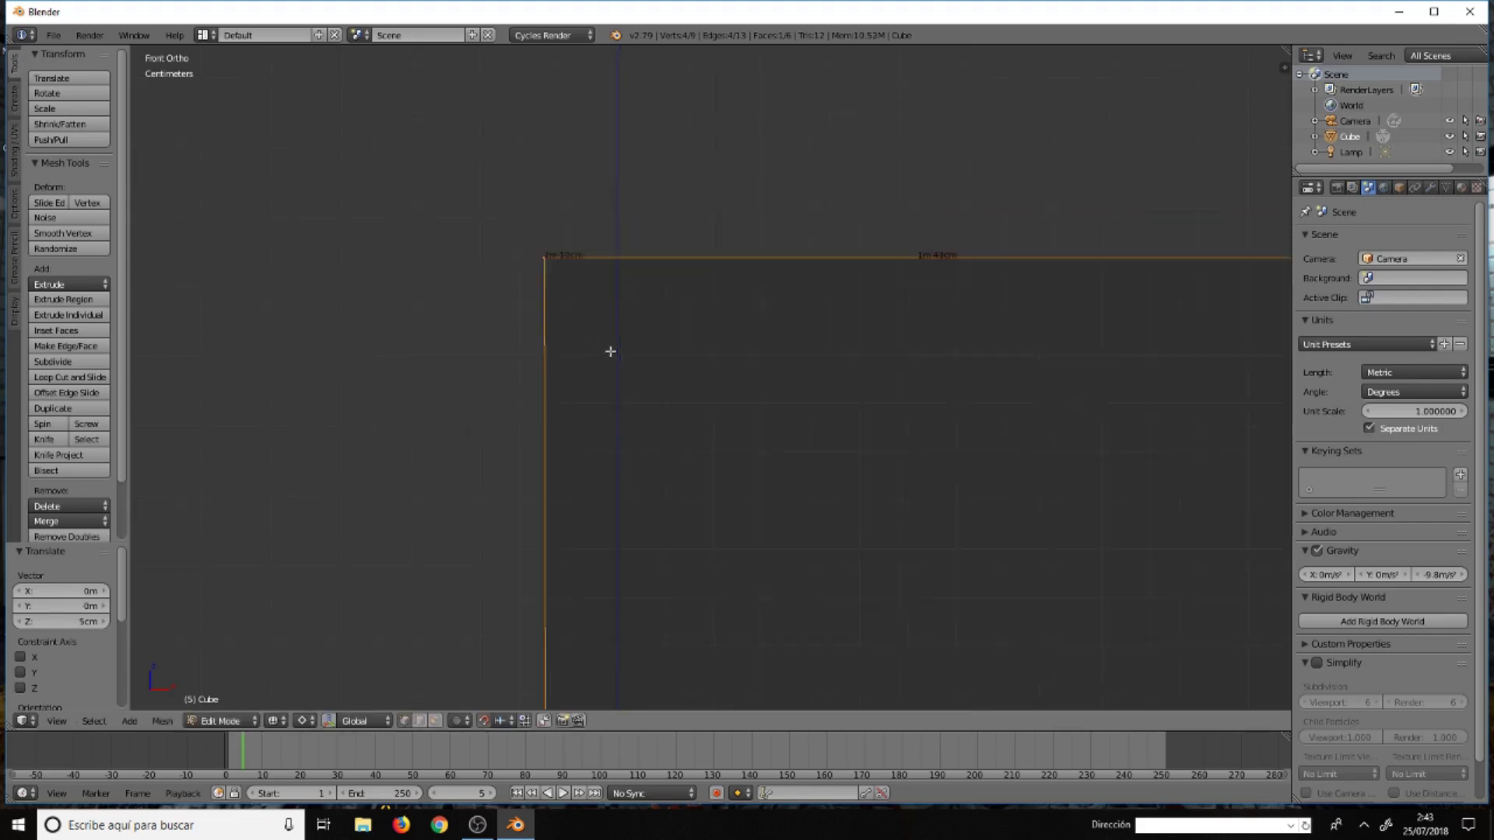
scroll(615, 358, "down", 7)
scroll(638, 412, "down", 1)
scroll(653, 450, "down", 3)
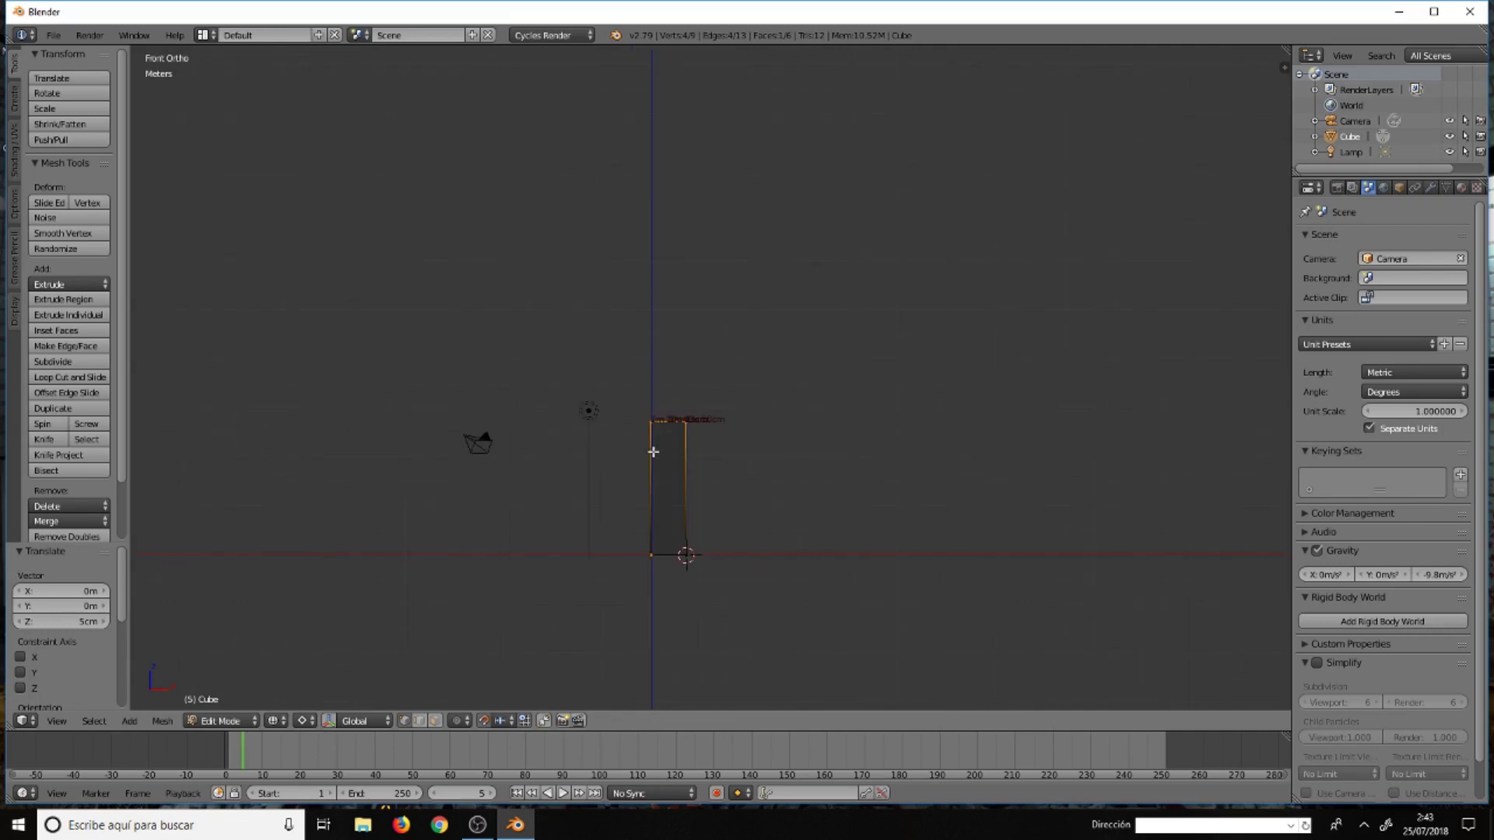
scroll(657, 451, "down", 1)
middle_click_drag(667, 479, 704, 354, "shift")
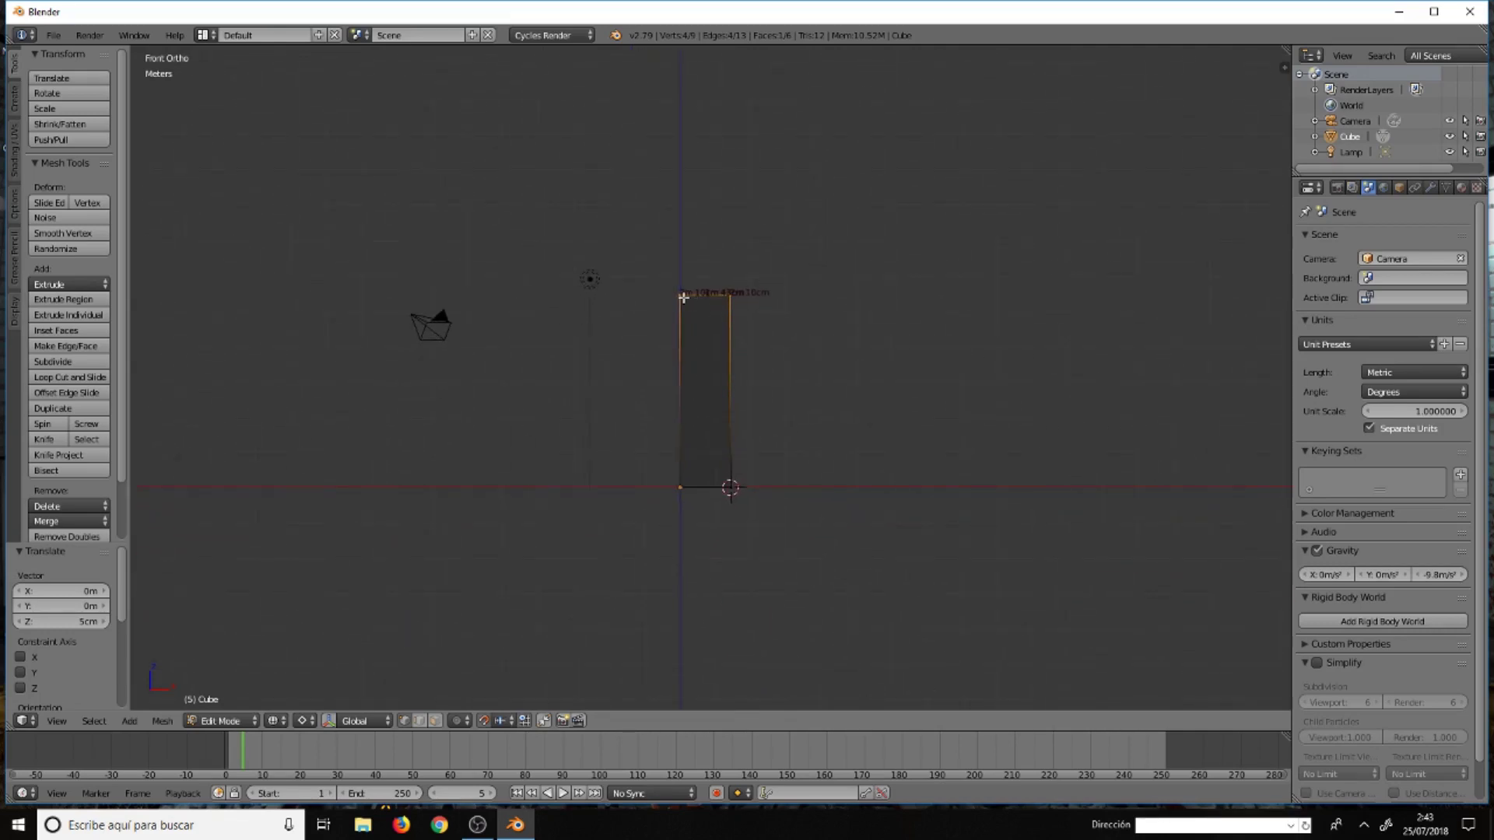
right_click(684, 297)
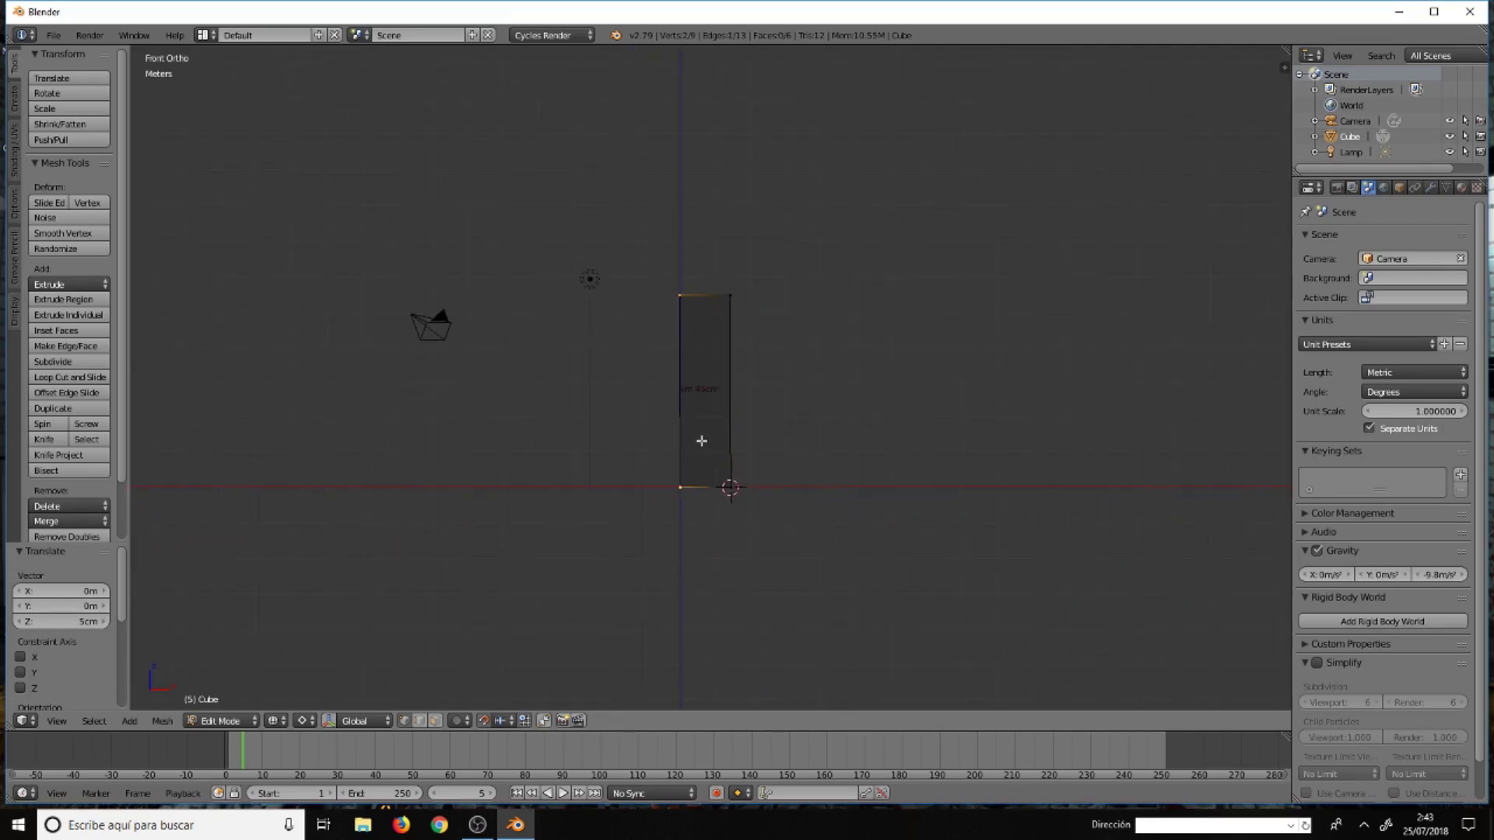
scroll(701, 441, "up", 5)
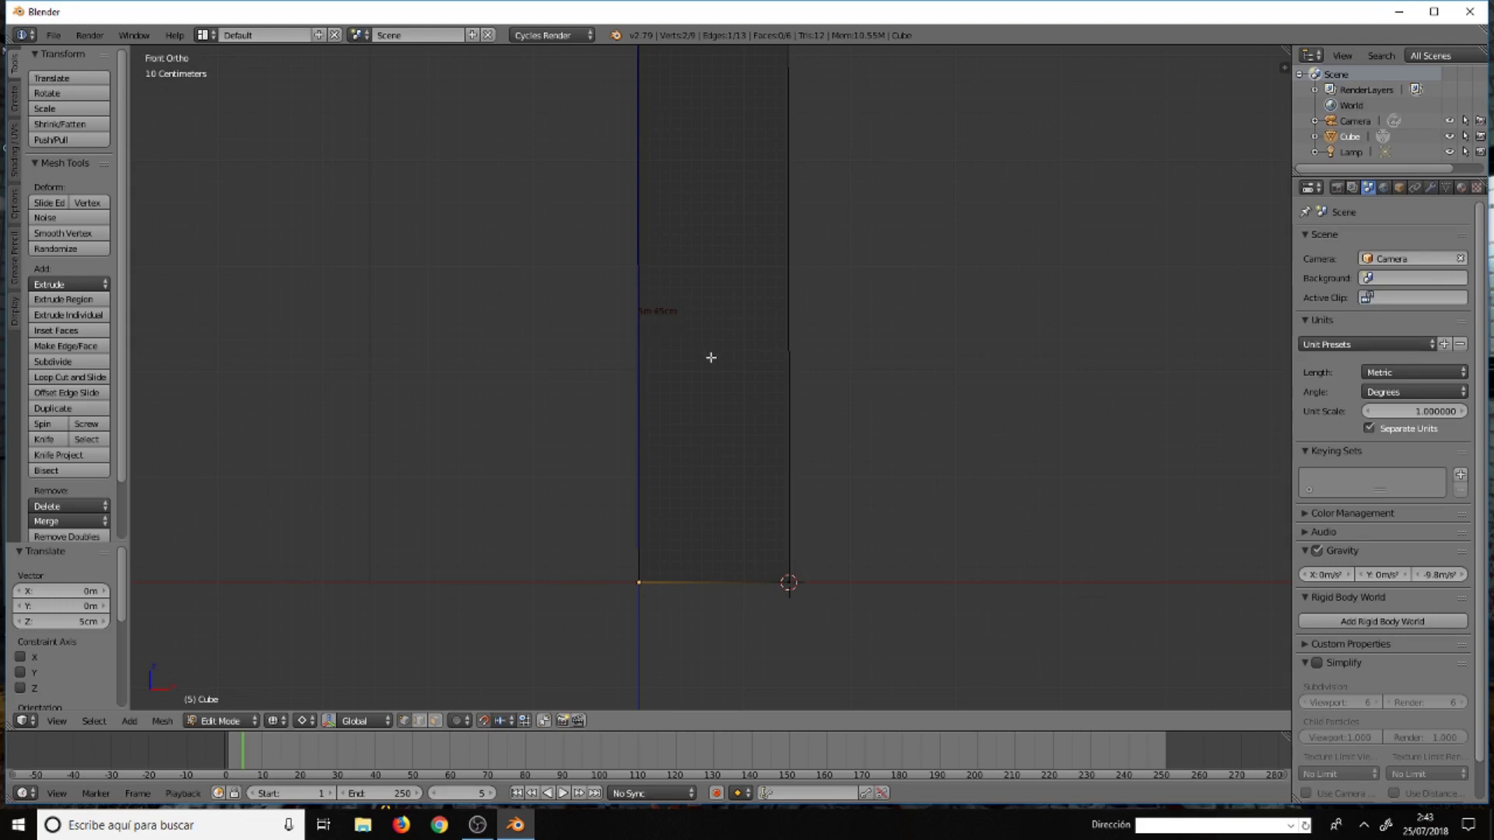
scroll(711, 357, "down", 5)
Orbit to an angled User Ortho view of the box in solid shading, nothing selected
key("a")
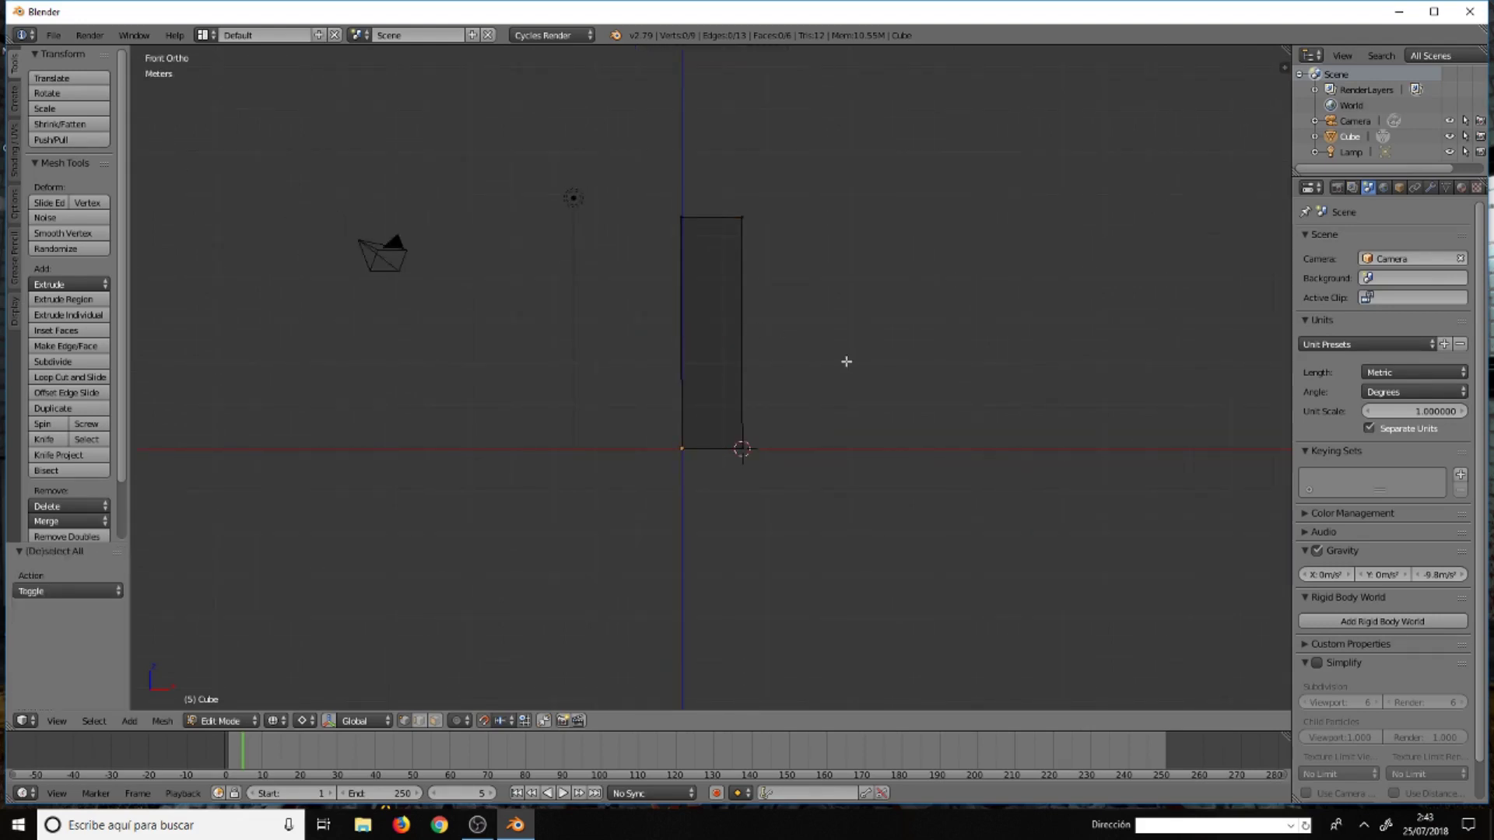
mouse_move(844, 360)
middle_mouse_down()
mouse_move(757, 417)
mouse_move(725, 401)
middle_mouse_up()
key("a")
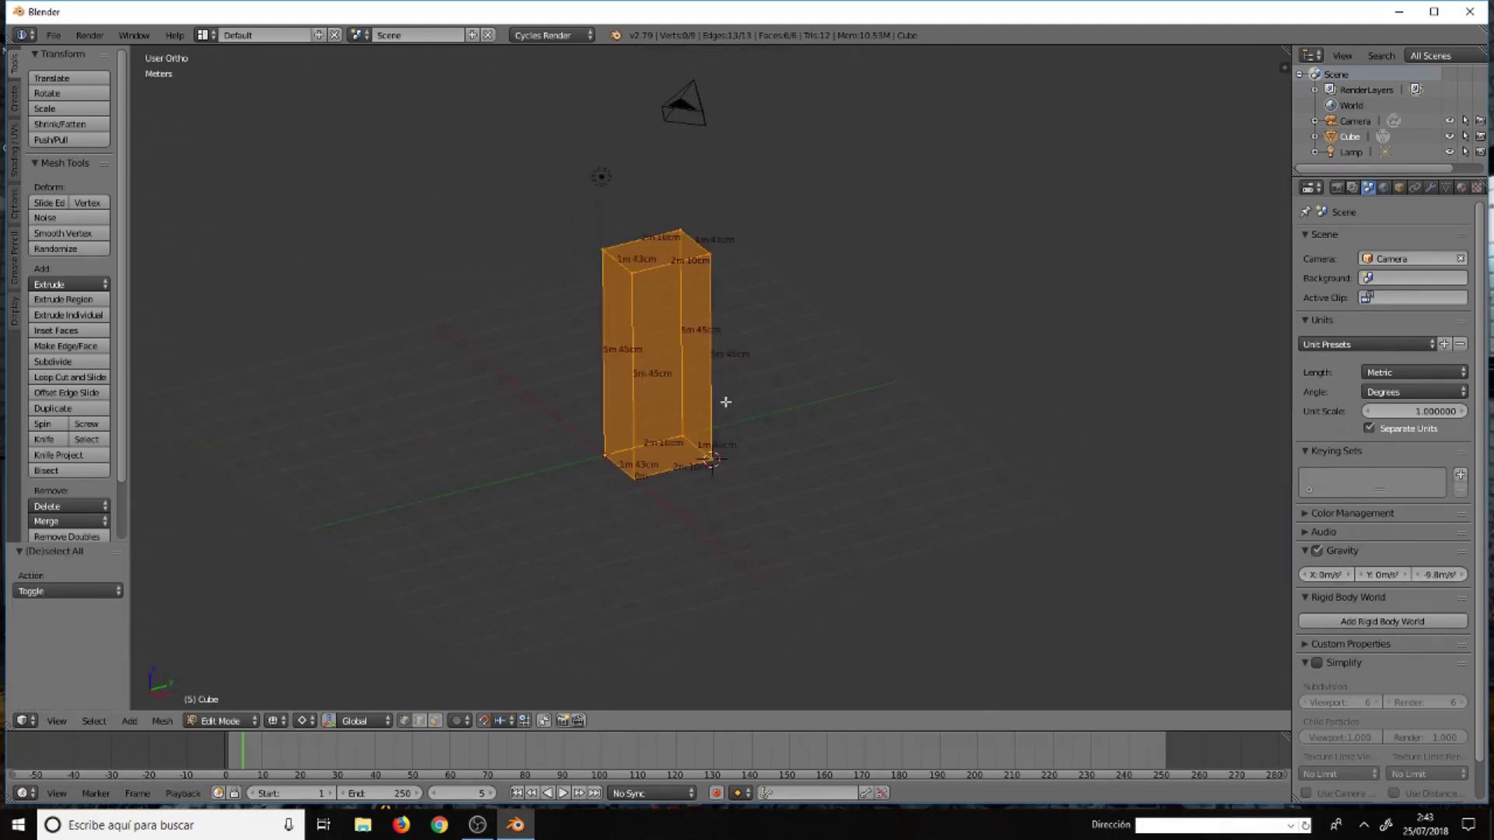
key("z")
key("a")
key("a")
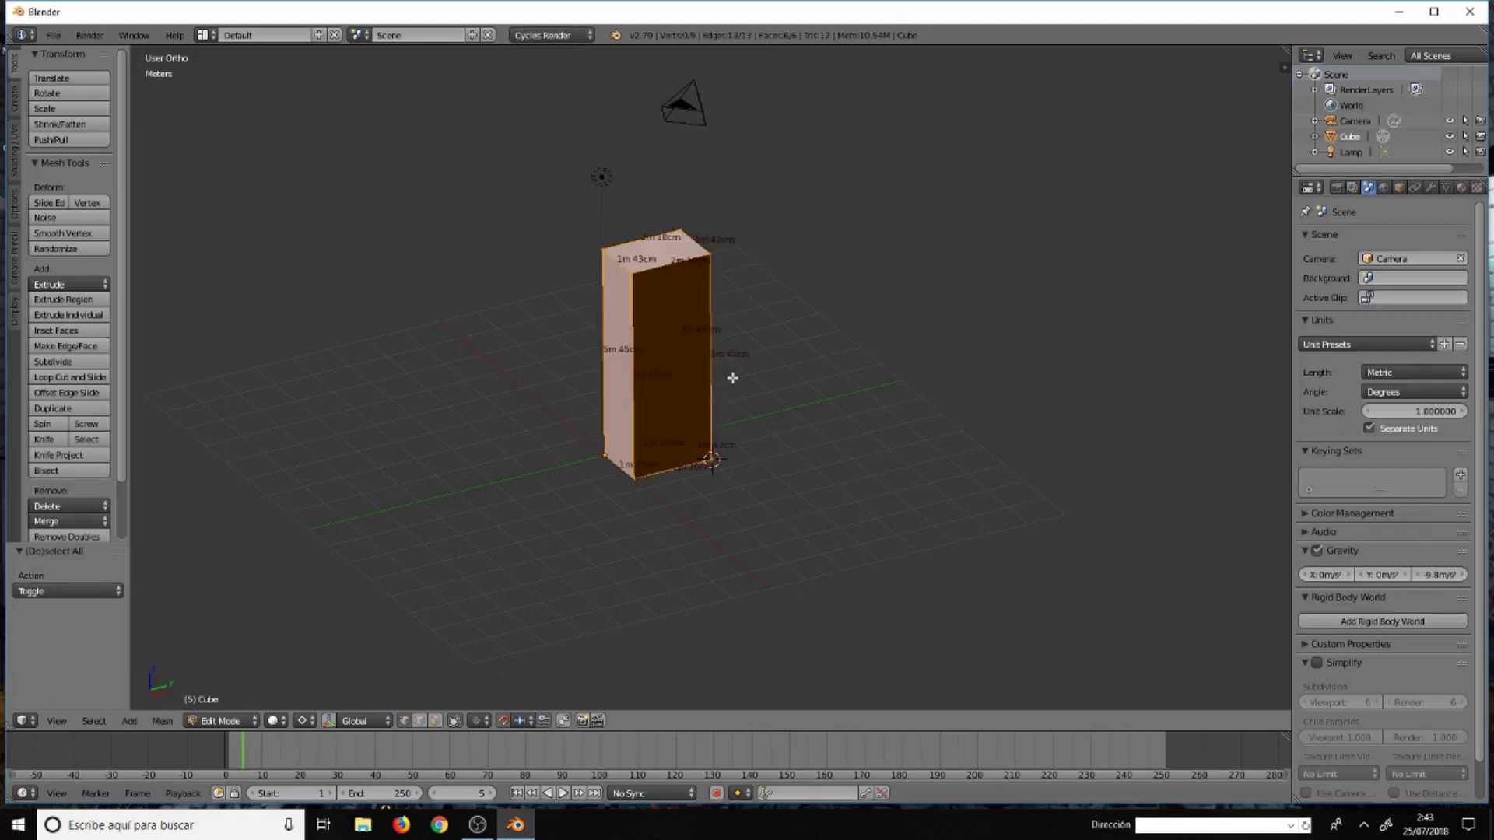
key("a")
mouse_move(708, 397)
middle_mouse_down()
mouse_move(696, 424)
mouse_move(506, 413)
mouse_move(657, 387)
mouse_move(736, 396)
mouse_move(710, 379)
middle_mouse_up()
scroll(656, 332, "up", 3)
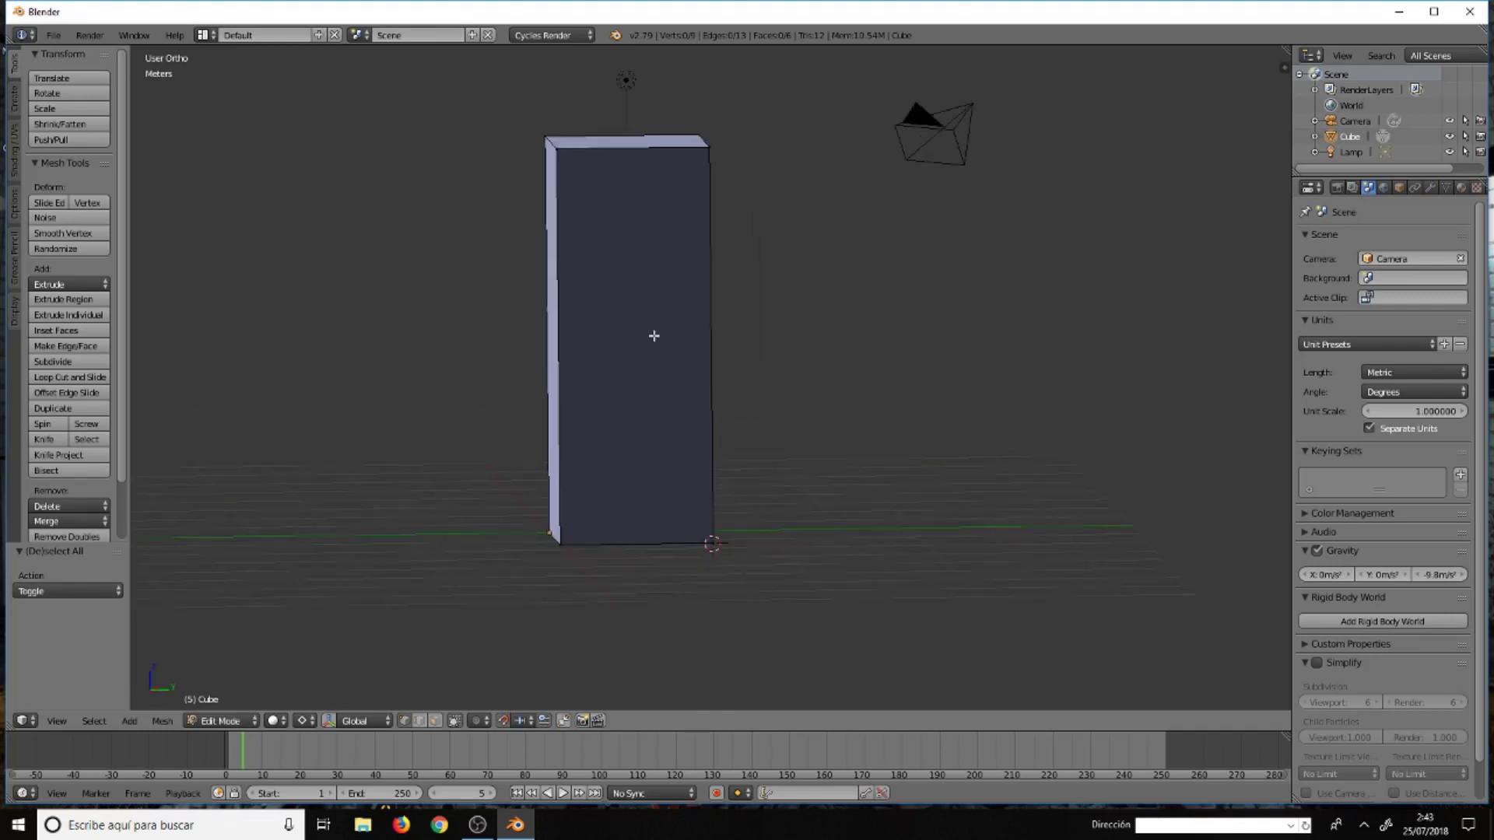
In edge select mode, select the left vertical edge plus the 2m 10cm and 1m 43cm top edges
key("ctrl+Tab")
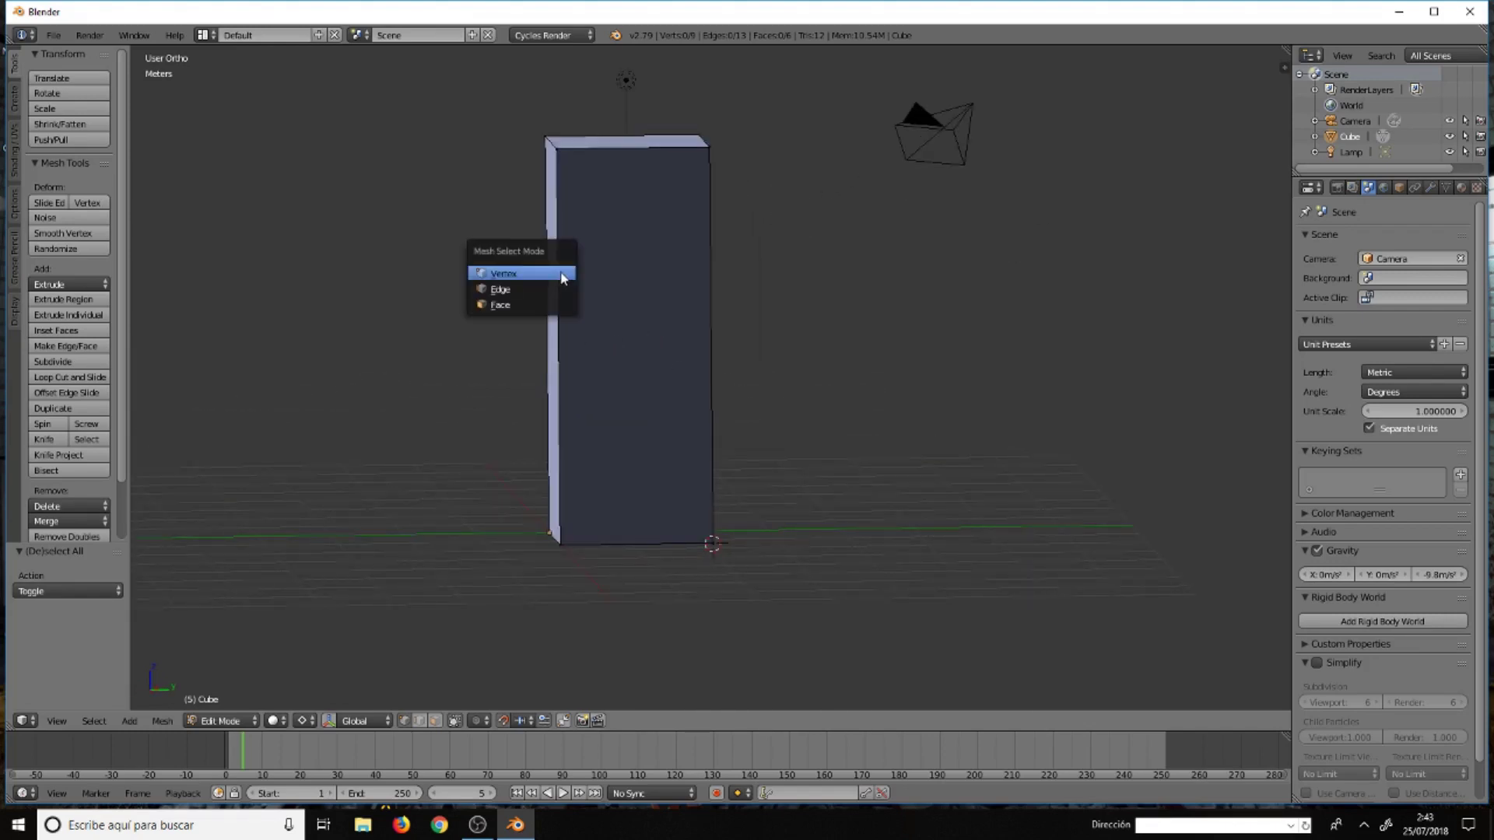
left_click(557, 284)
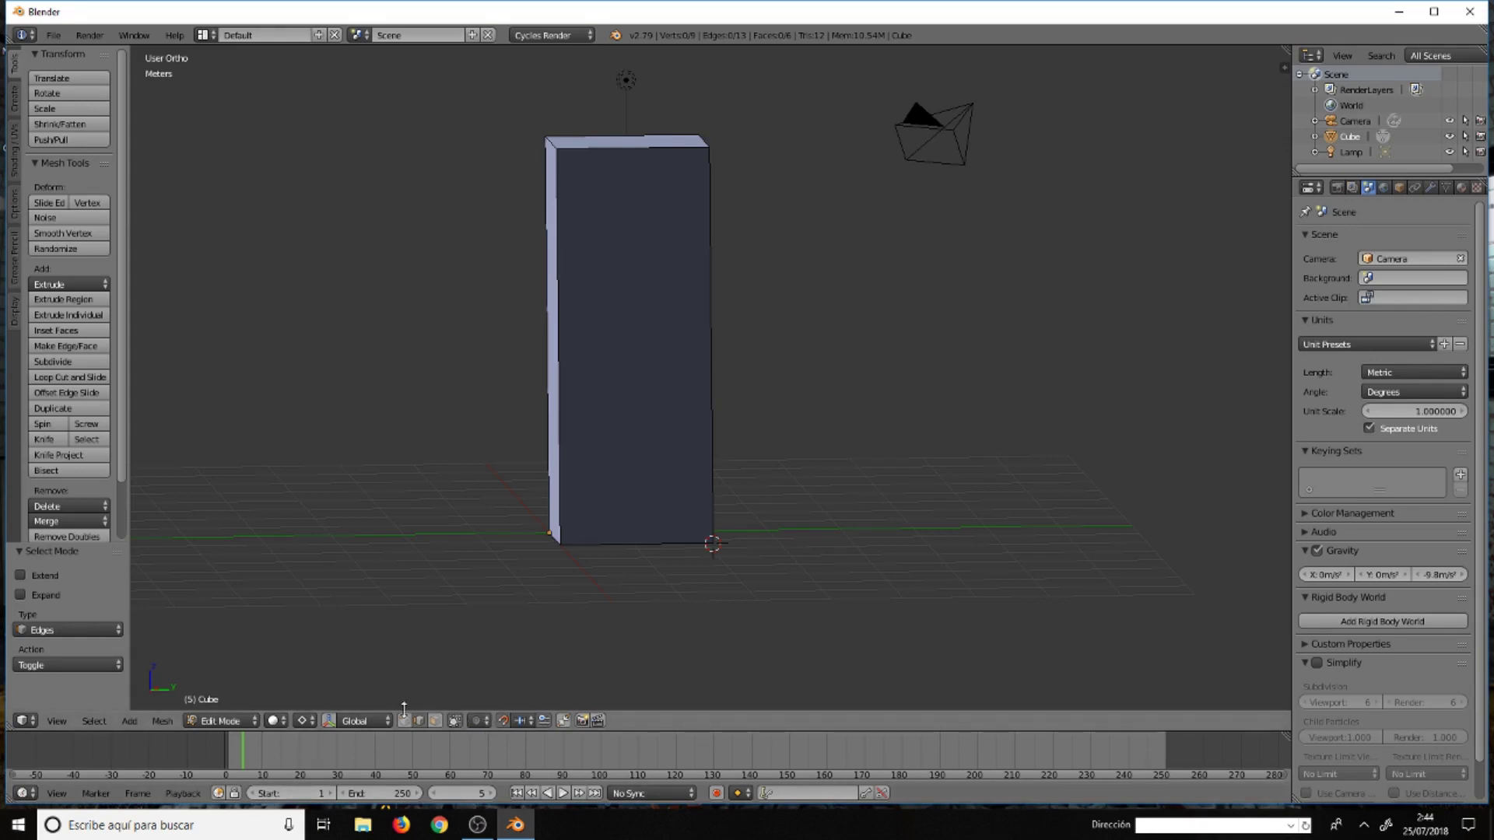
right_click(560, 338)
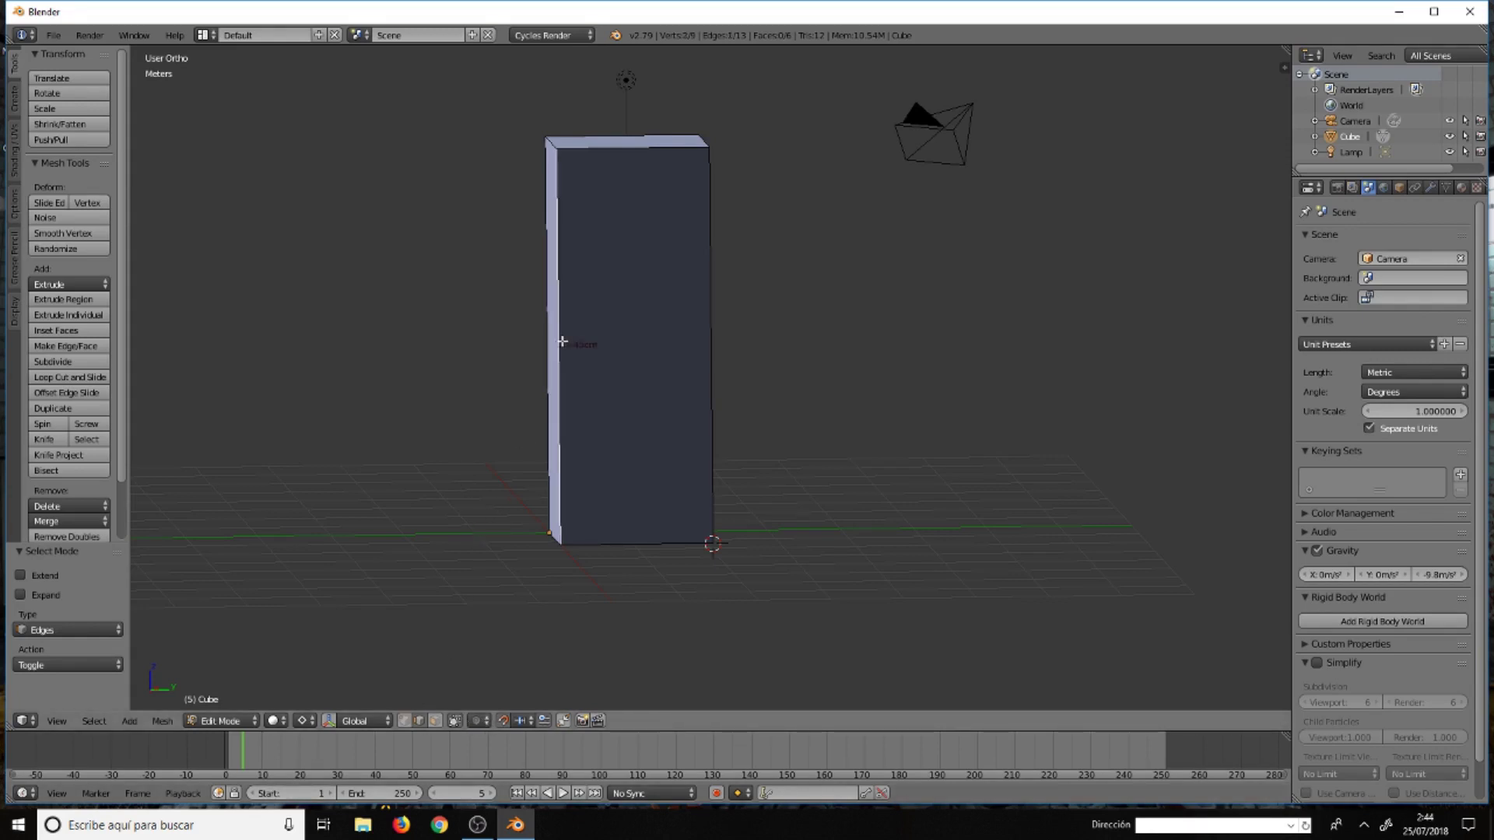
right_click(623, 154, "shift")
right_click(551, 144, "shift")
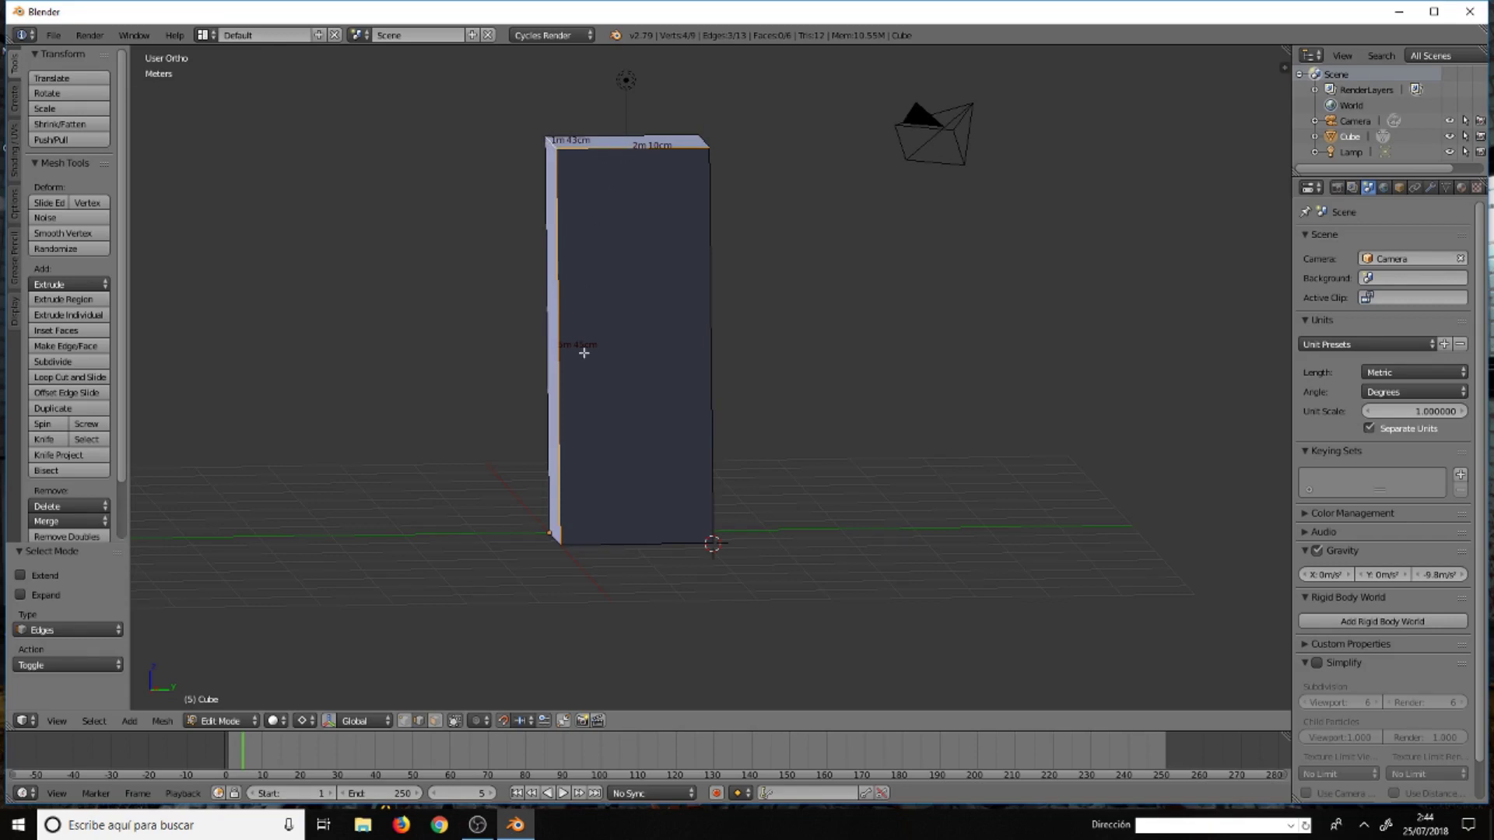
Orbit around the box to inspect the three selected edges from several angles
middle_click_drag(574, 356, 597, 370)
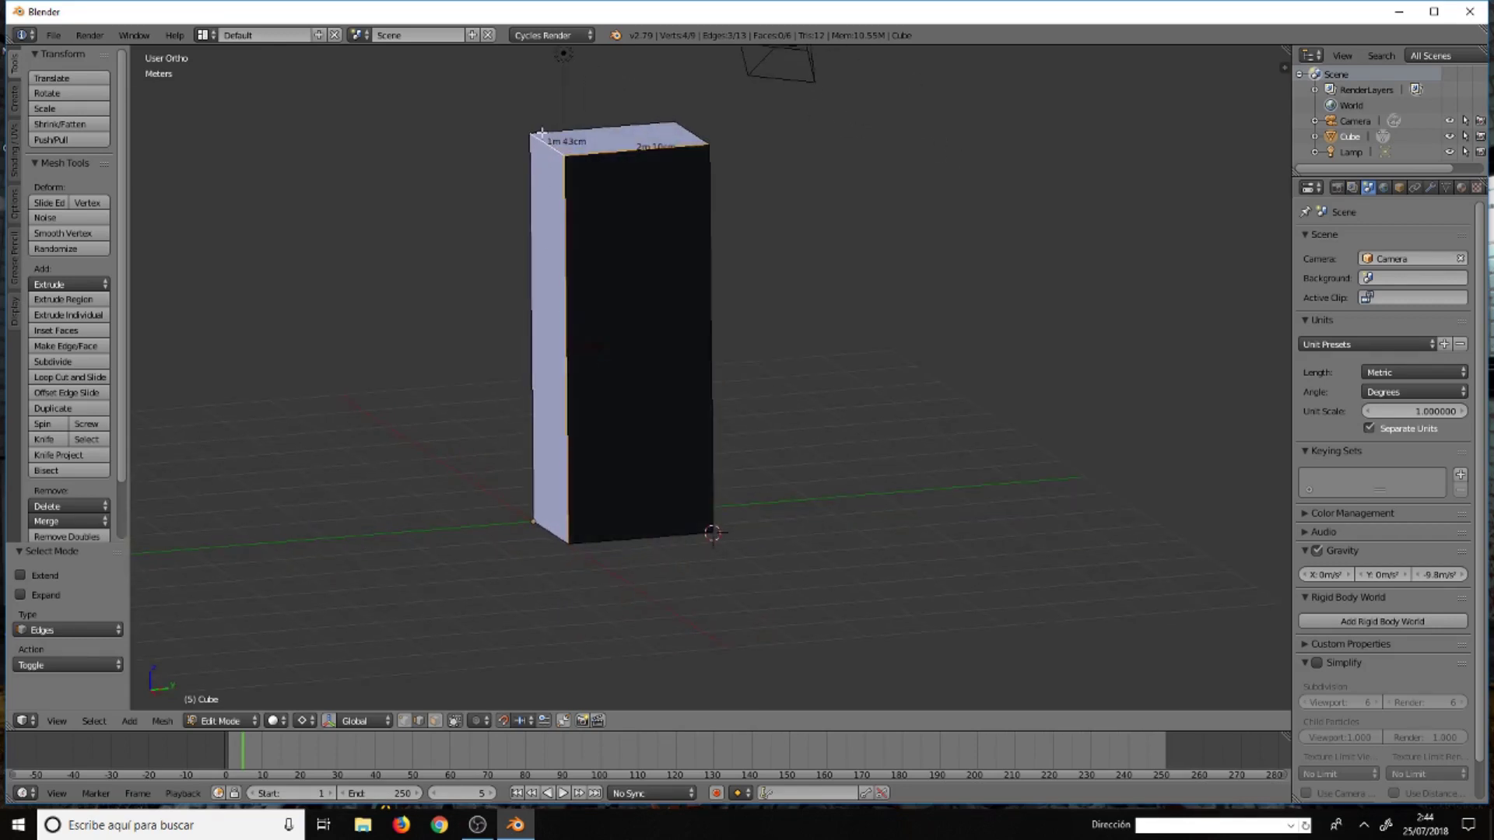
middle_click_drag(587, 194, 558, 188)
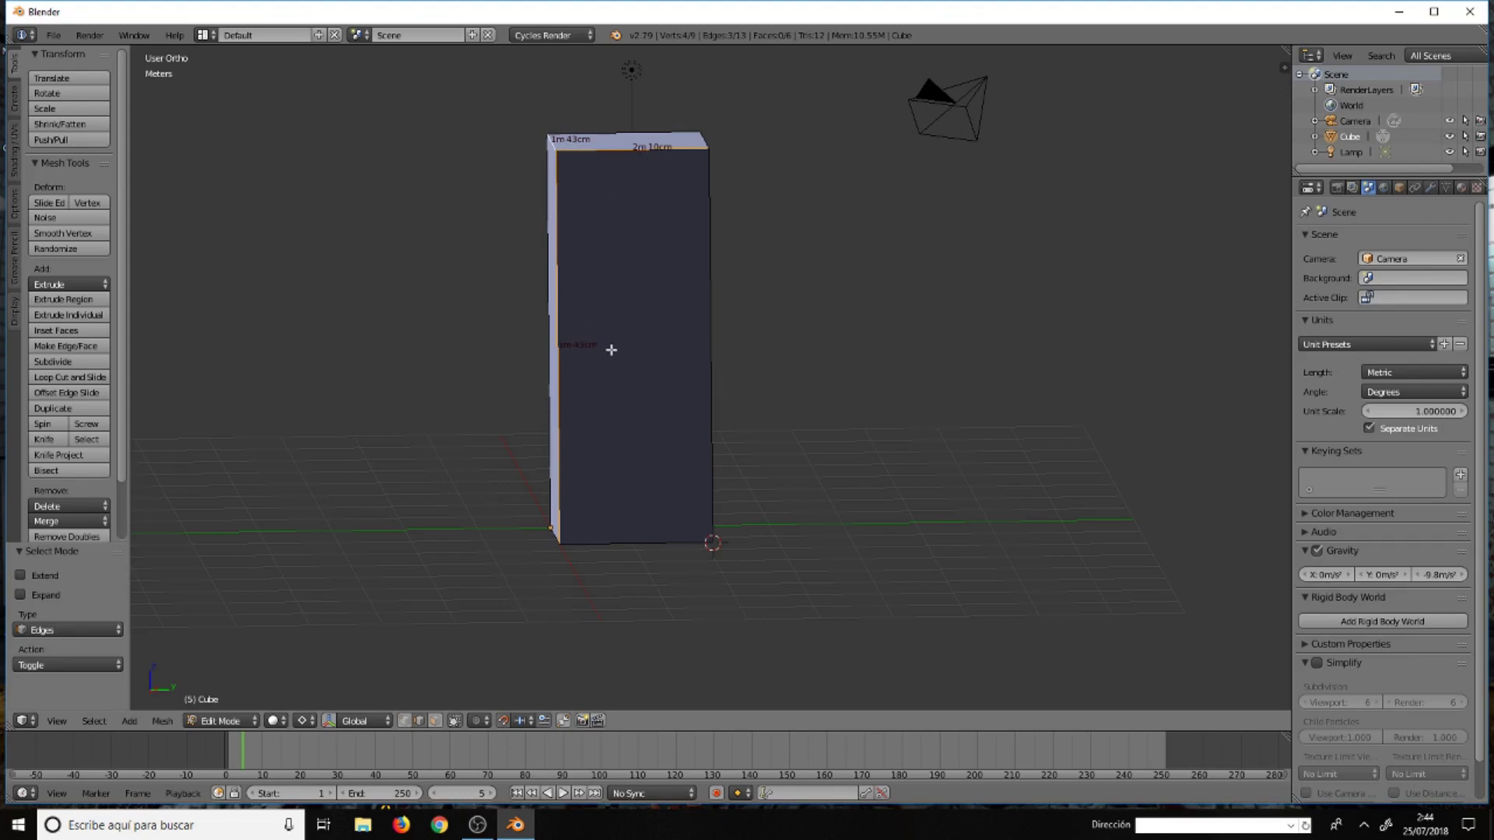
mouse_move(544, 377)
middle_mouse_down()
mouse_move(685, 391)
mouse_move(873, 376)
middle_mouse_up()
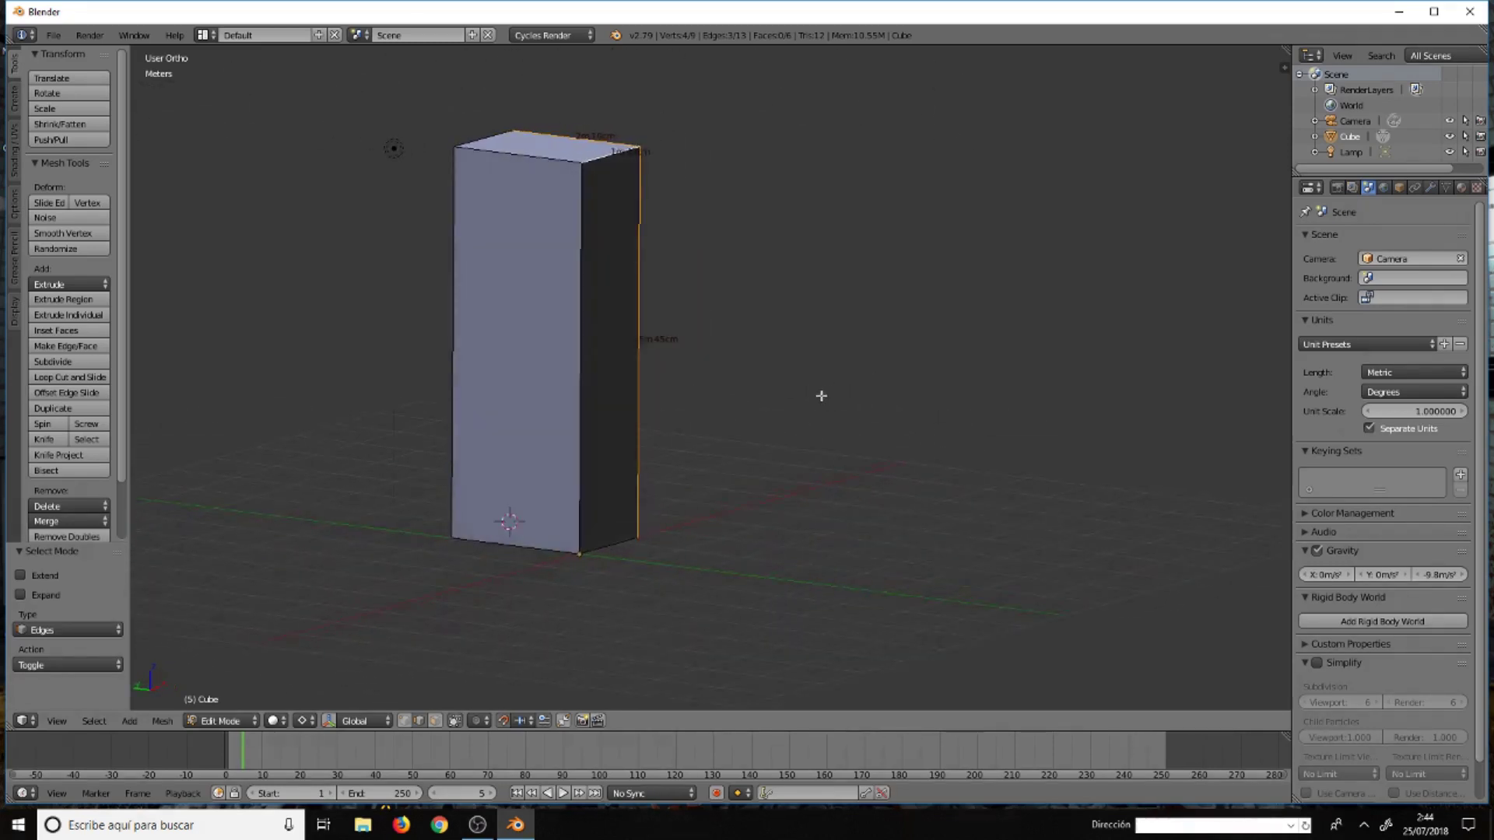
middle_click_drag(714, 418, 534, 416)
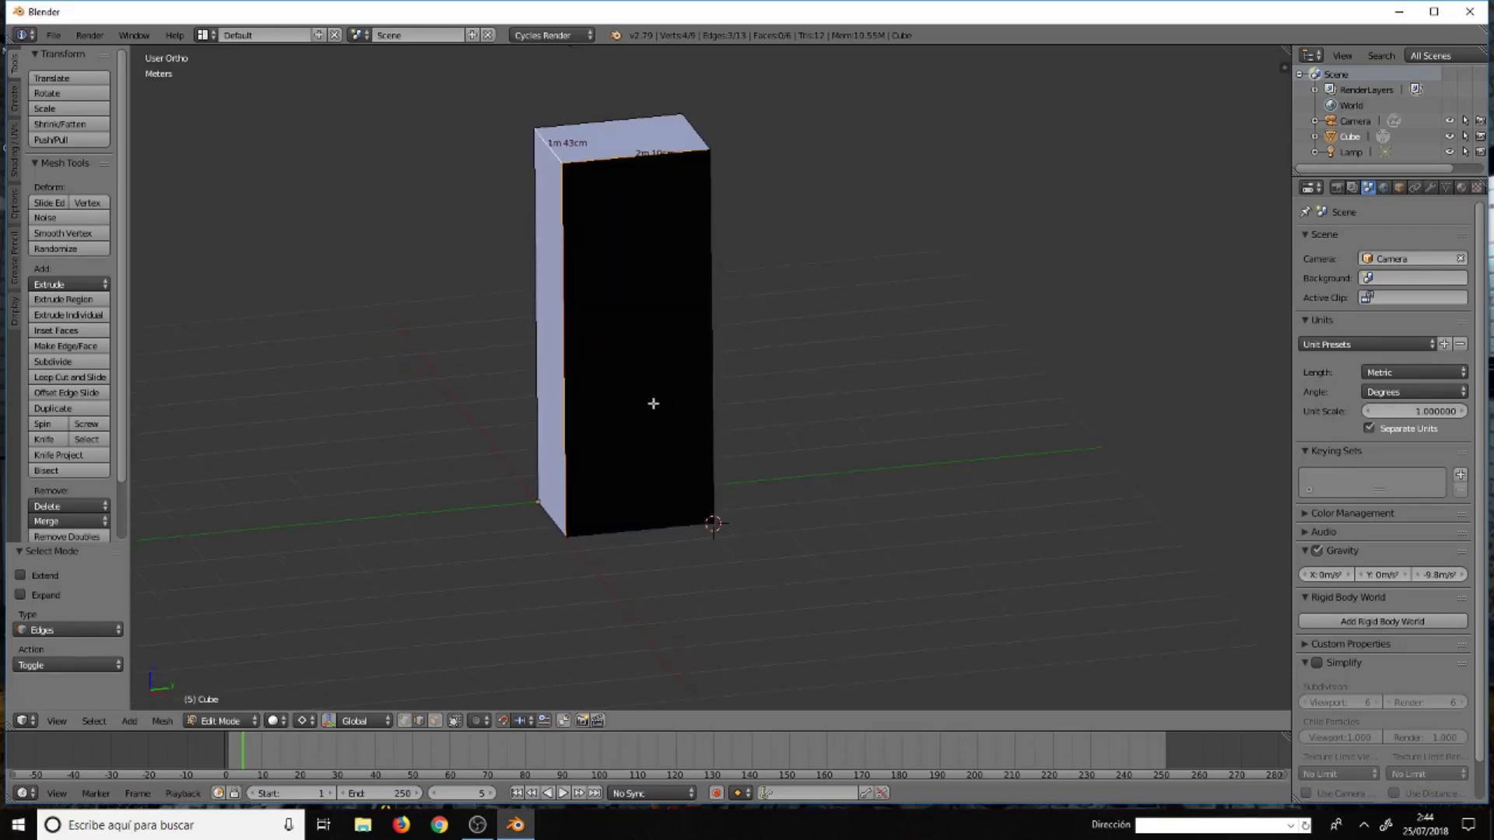
mouse_move(700, 430)
middle_mouse_down()
mouse_move(781, 416)
mouse_move(821, 436)
mouse_move(778, 433)
middle_mouse_up()
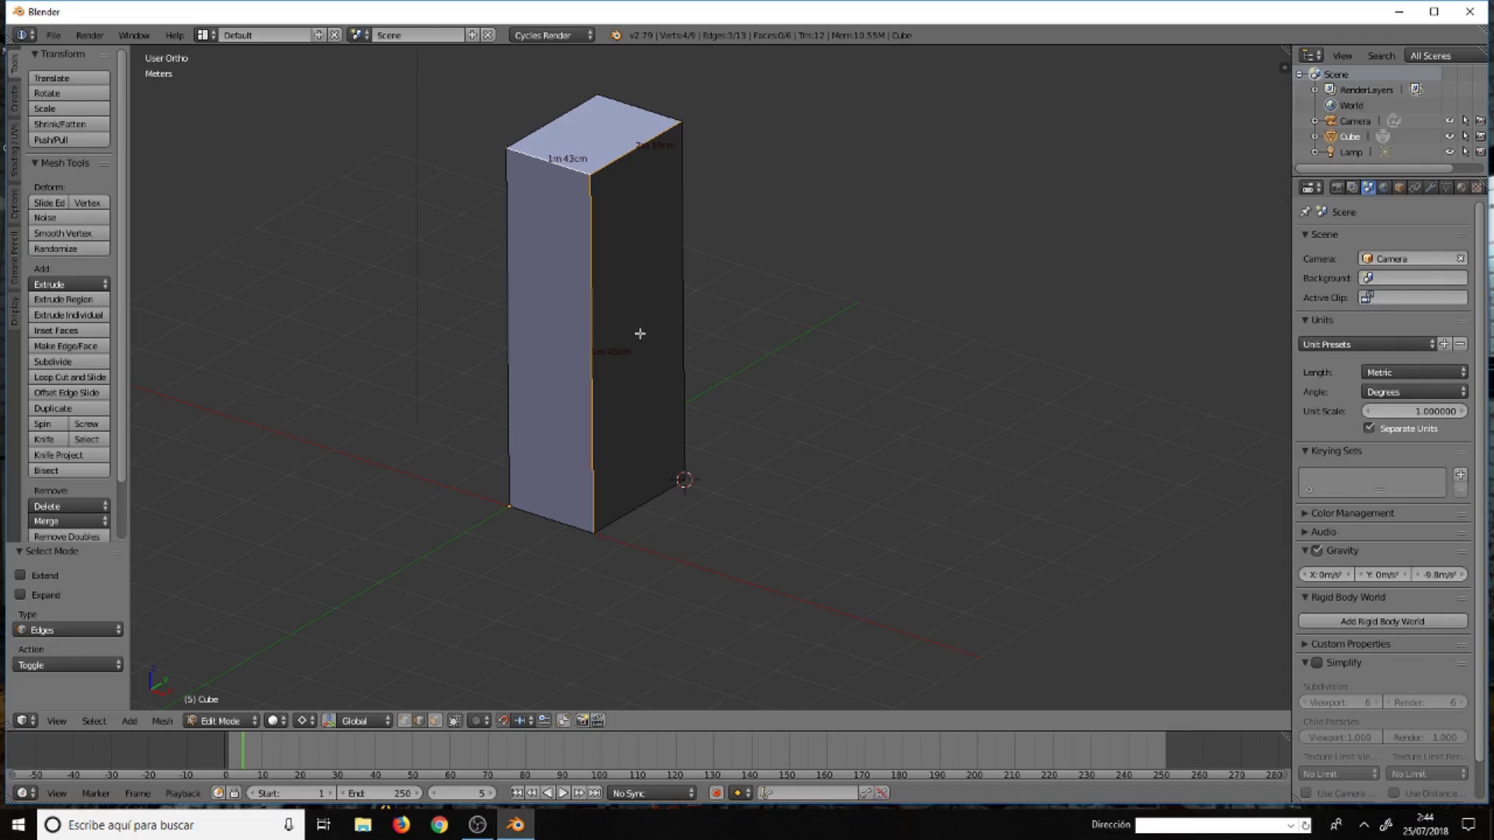
left_click(478, 826)
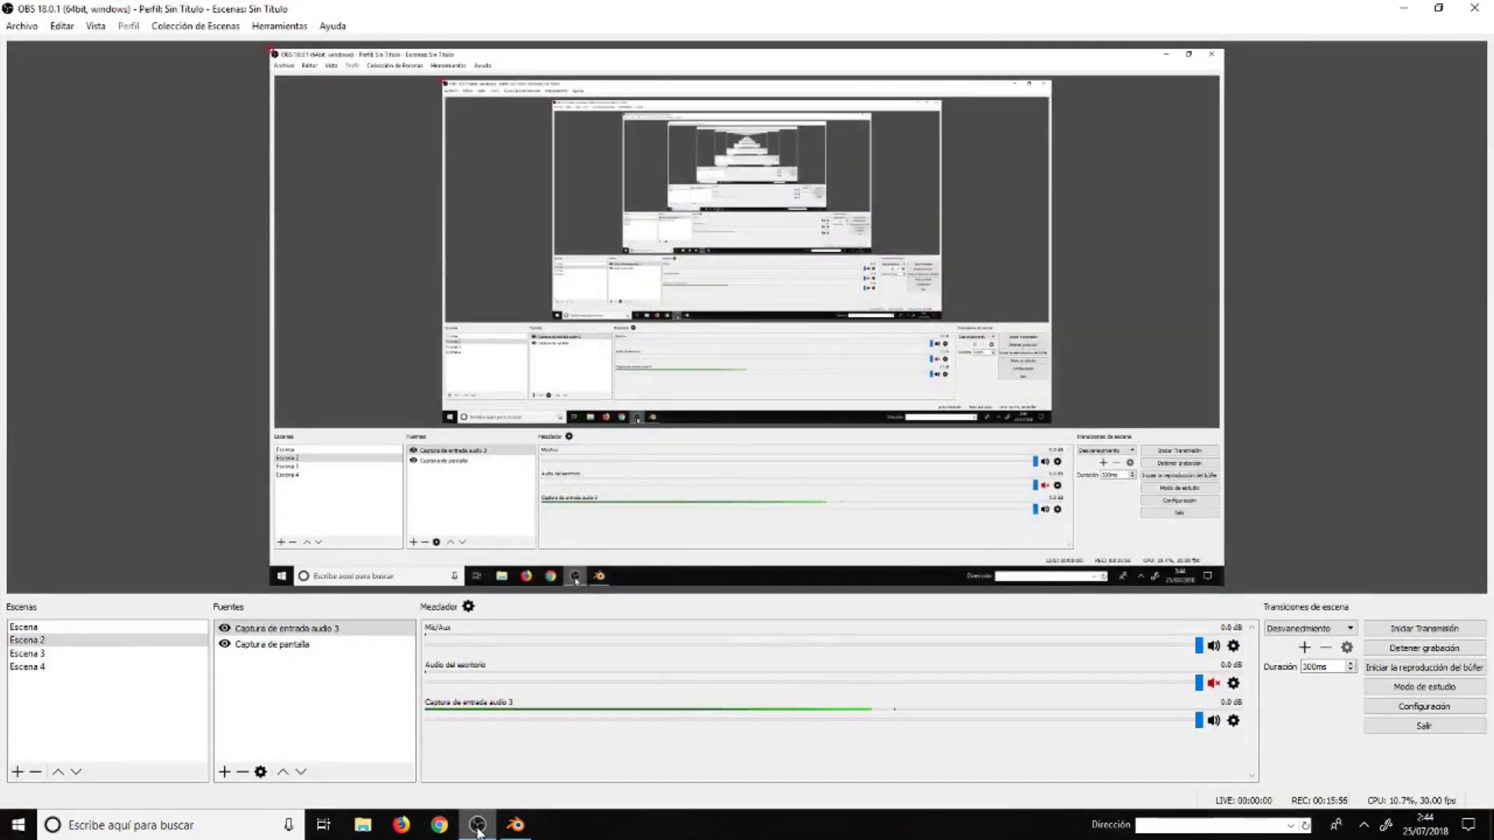
left_click(1420, 652)
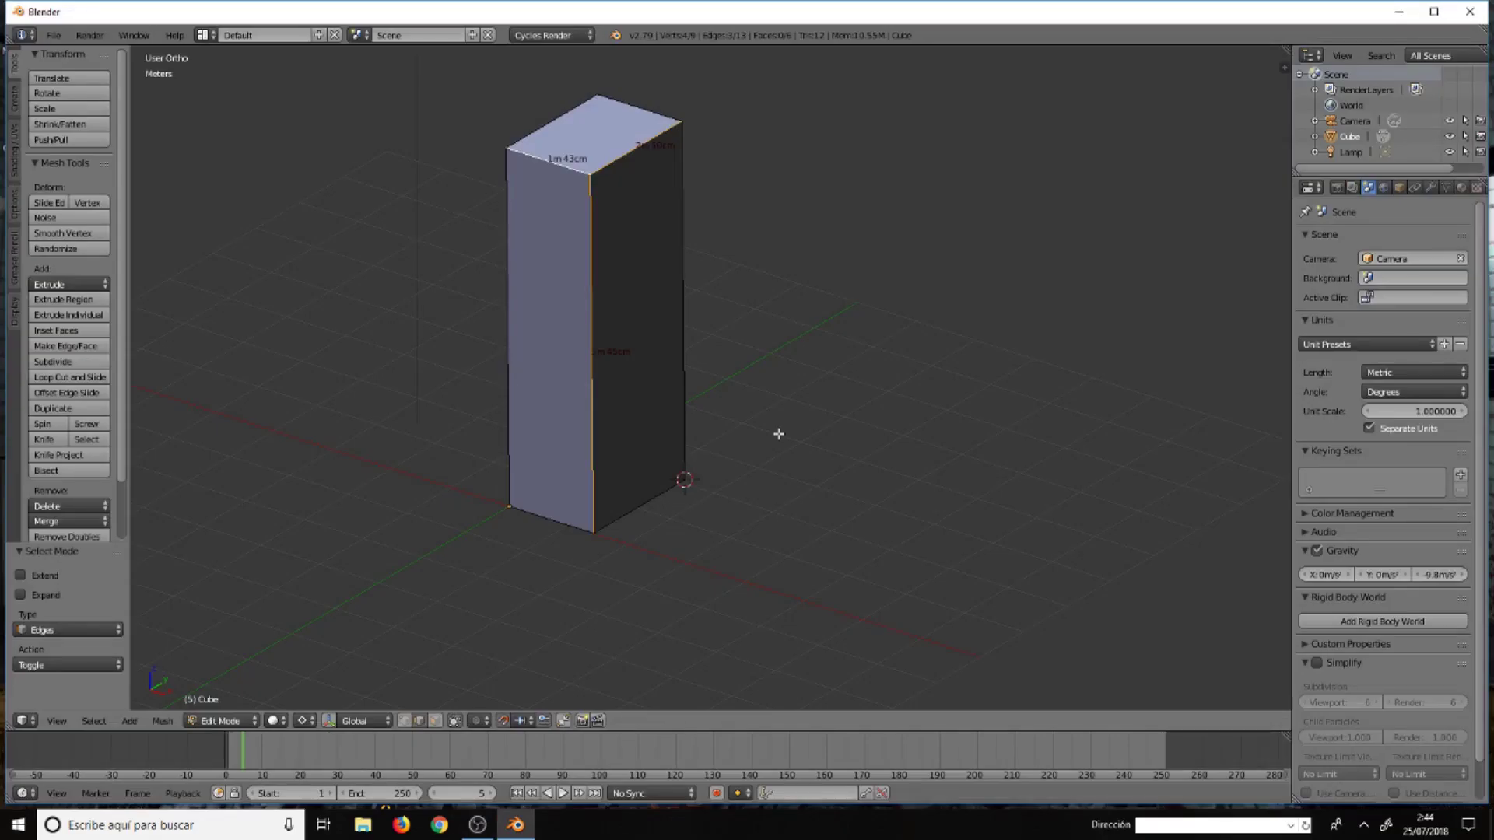